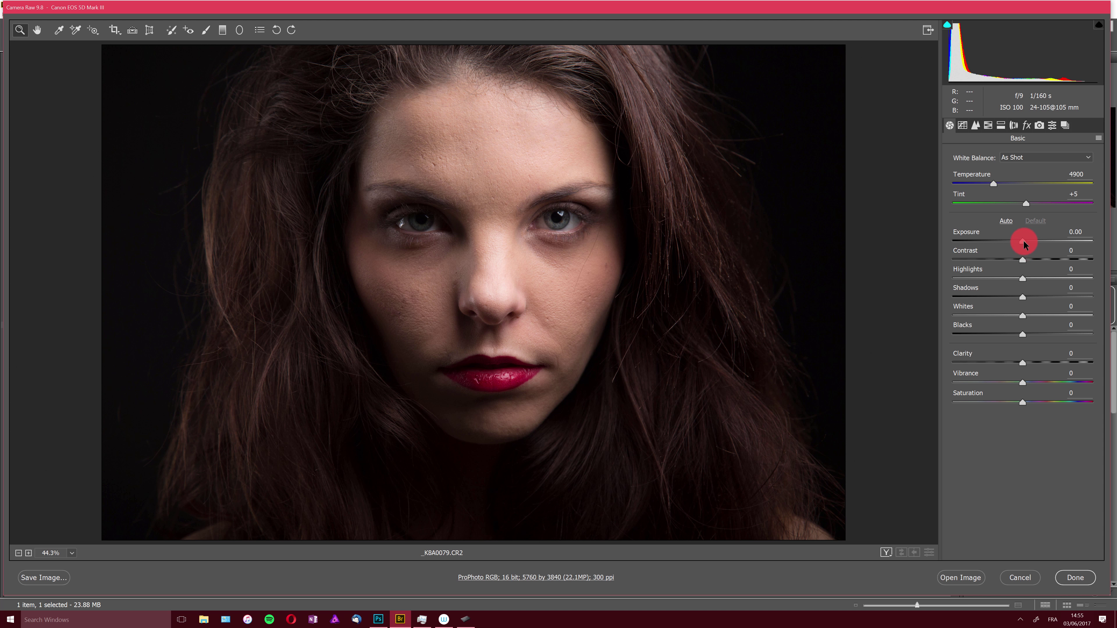
- Try raising the exposure to +0.25, and restore the default tone settings
mouse_move(1034, 239)
left_mouse_down()
mouse_move(1050, 238)
mouse_move(1029, 220)
left_mouse_up()
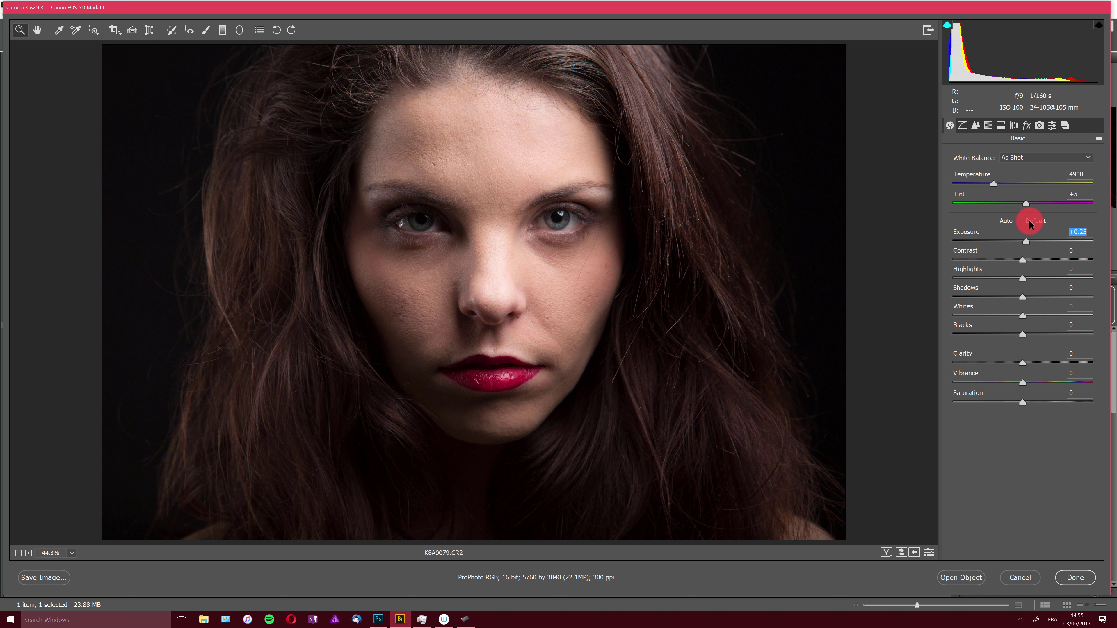
left_click(1030, 220)
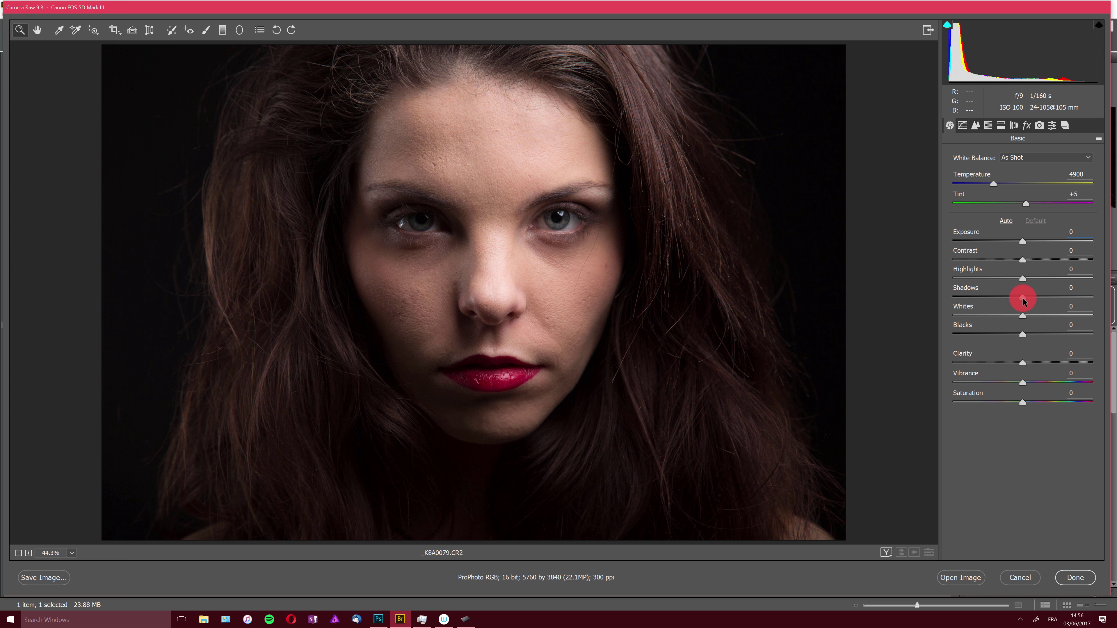
- Raise the shadows to +86
left_click_drag(1023, 296, 1063, 295)
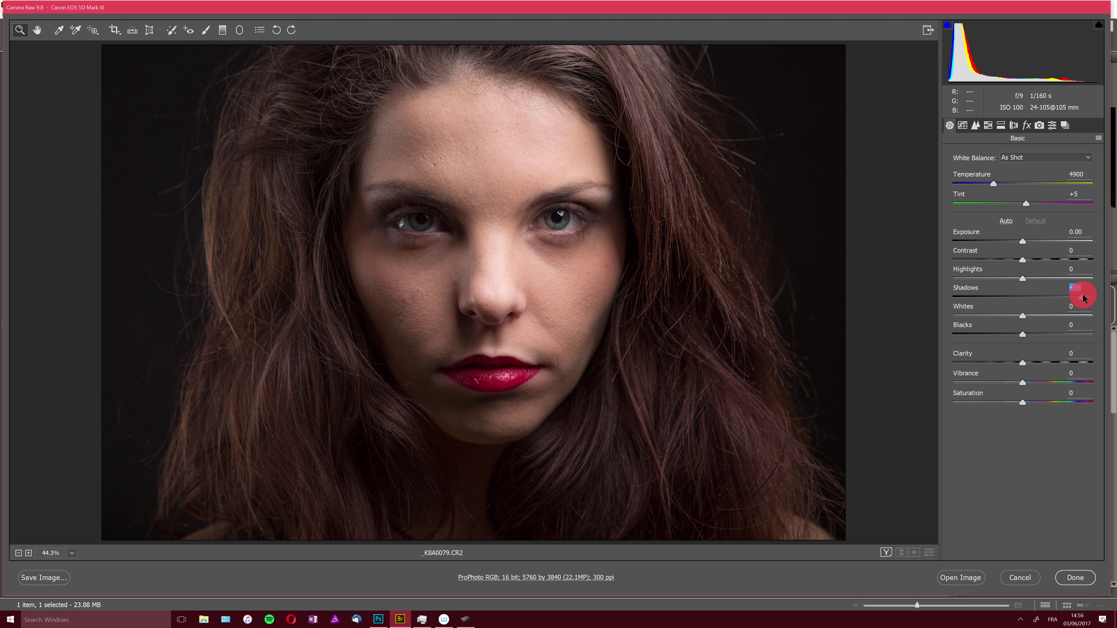
left_click_drag(1082, 293, 1083, 293)
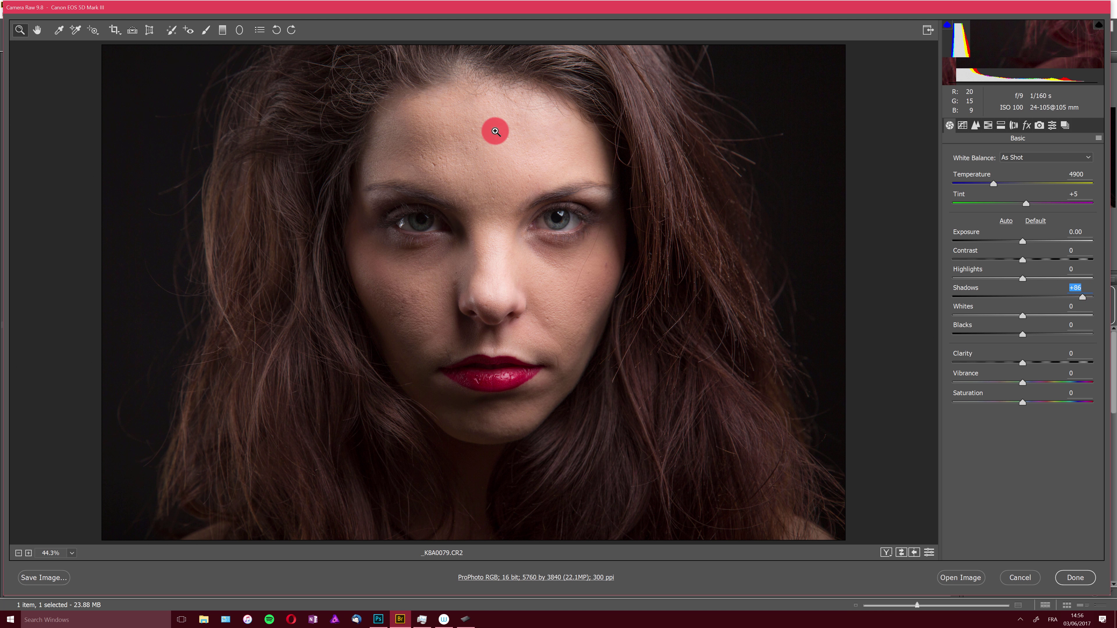
- Inspect the shadow clipping in the dark hair beside the face up close, and set the shadows to +78
left_click(946, 25)
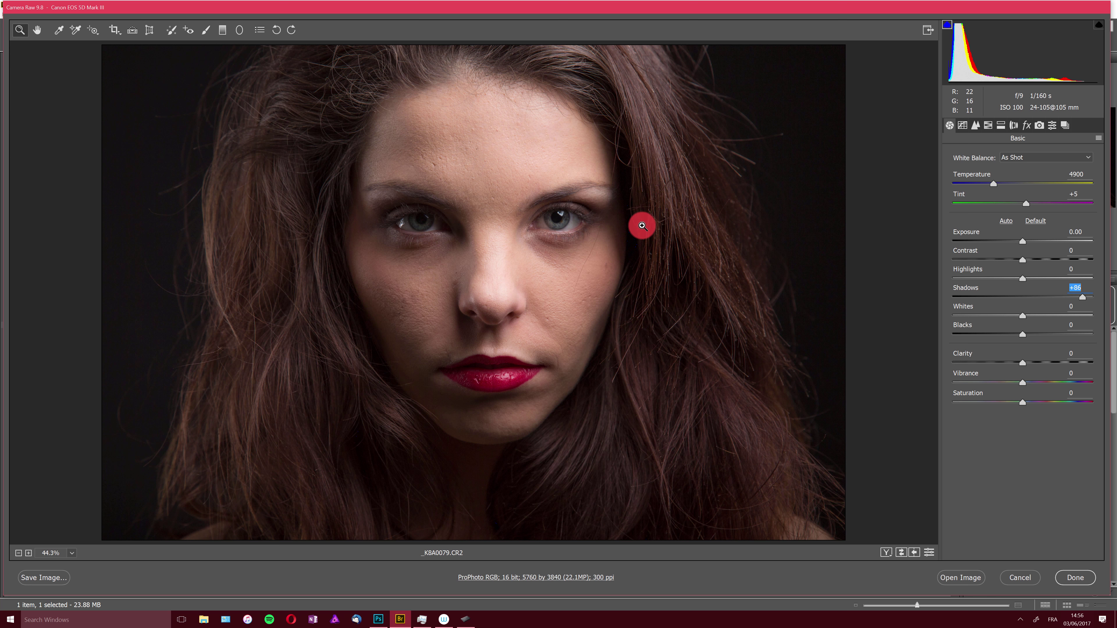
left_click_drag(636, 240, 685, 217)
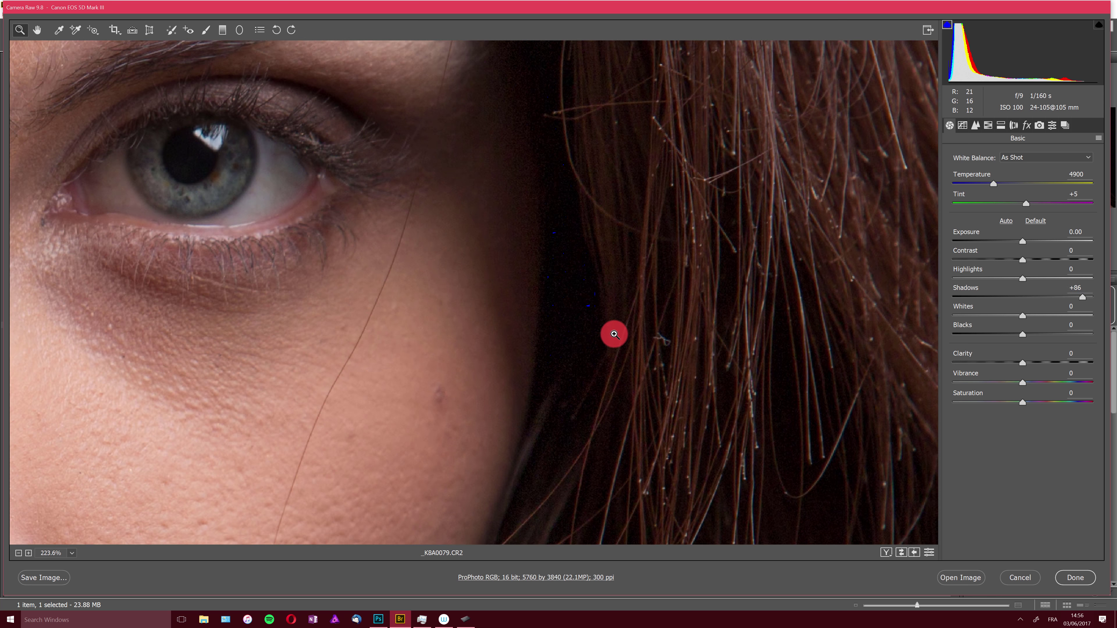
left_click_drag(593, 282, 481, 347)
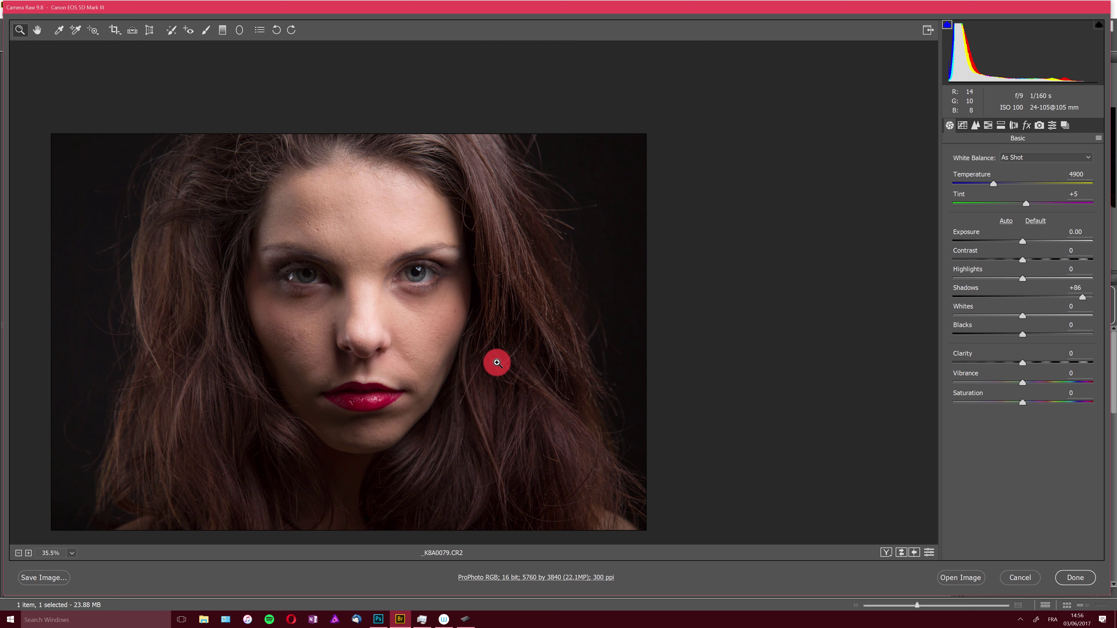
left_click_drag(441, 317, 519, 277)
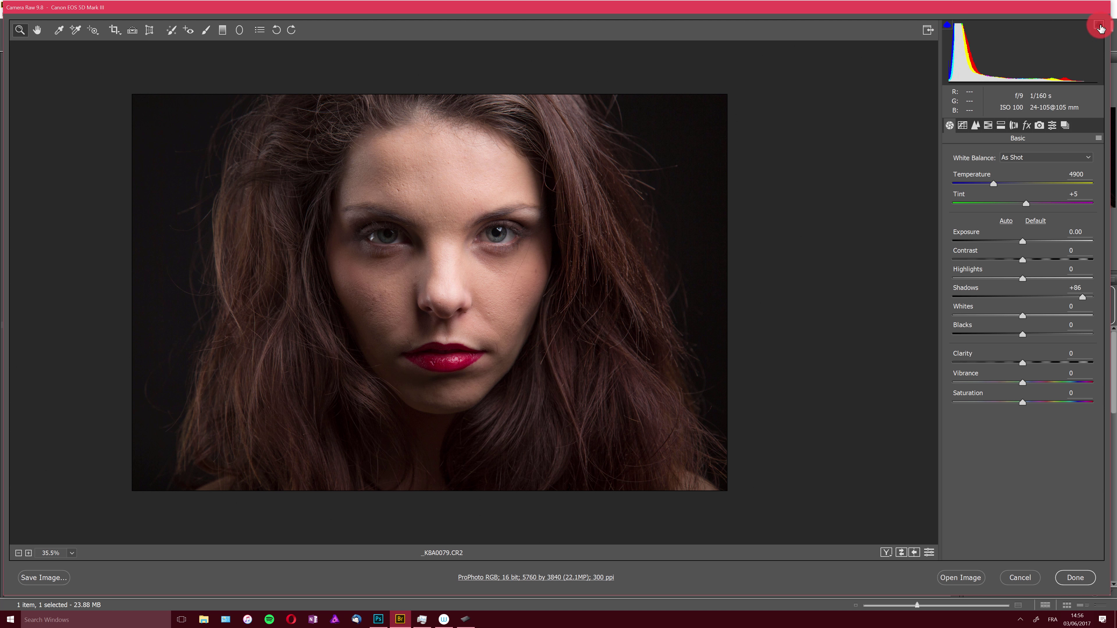
left_click(523, 350)
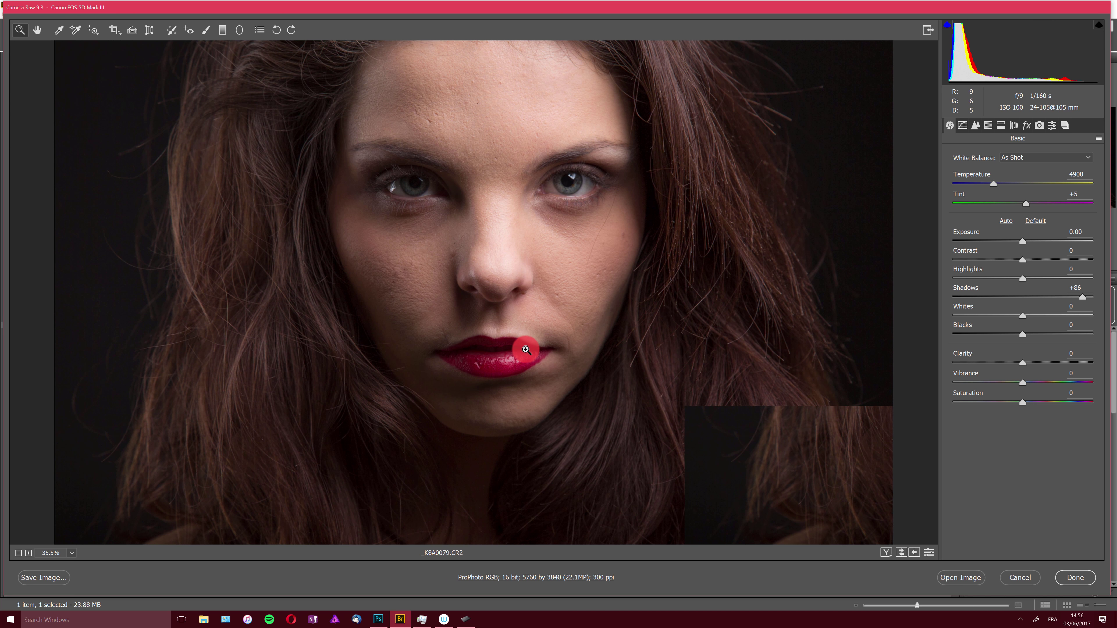
left_click(72, 553)
left_click(73, 531)
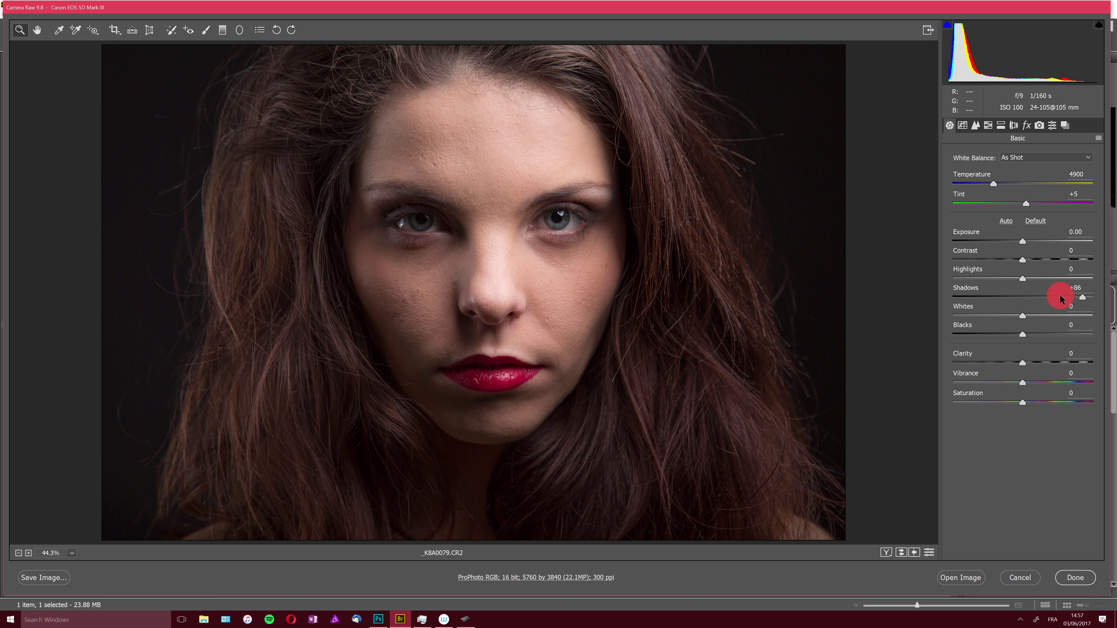
mouse_move(1081, 297)
left_mouse_down()
mouse_move(1027, 298)
mouse_move(1073, 303)
mouse_move(1064, 298)
left_mouse_up()
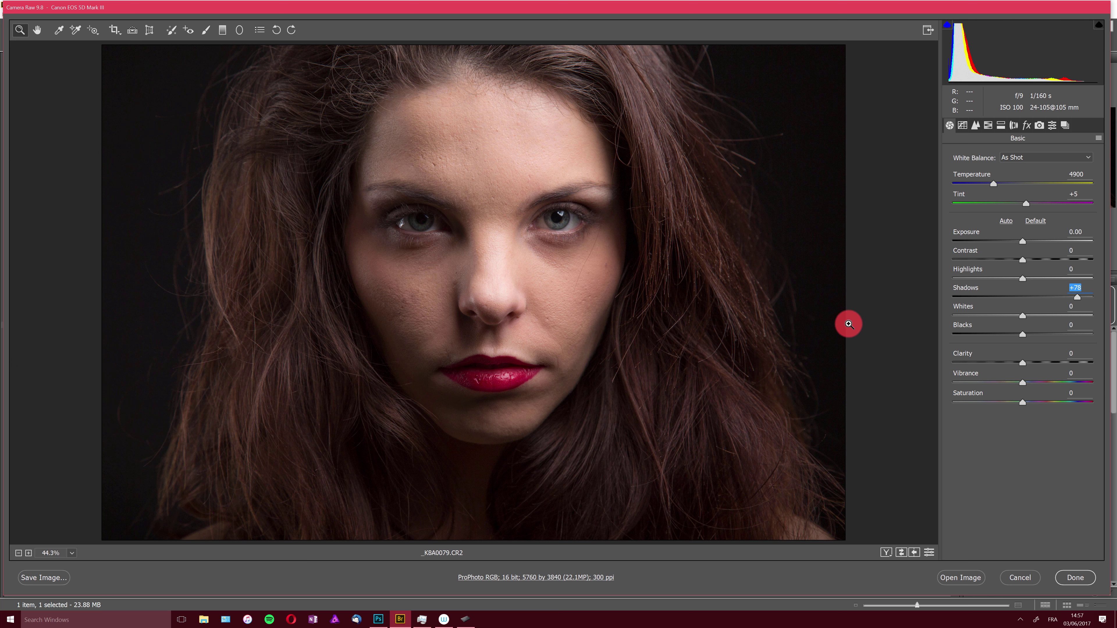
- Reset the Adjustment Brush's clarity to 0, and return to the general image adjustments
left_click(206, 29)
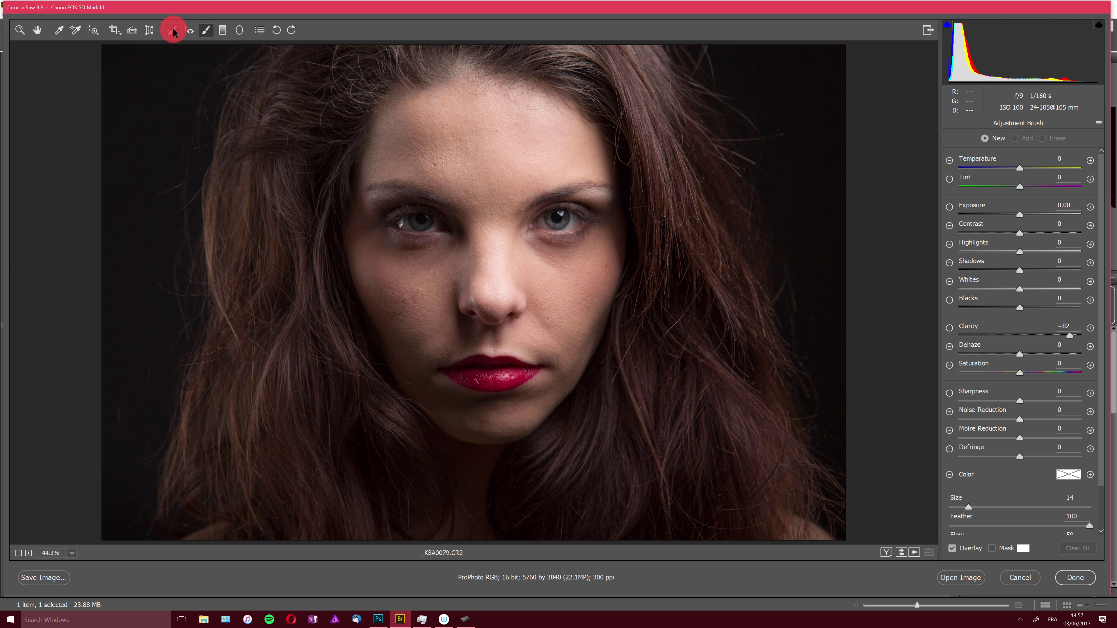
left_click(172, 29)
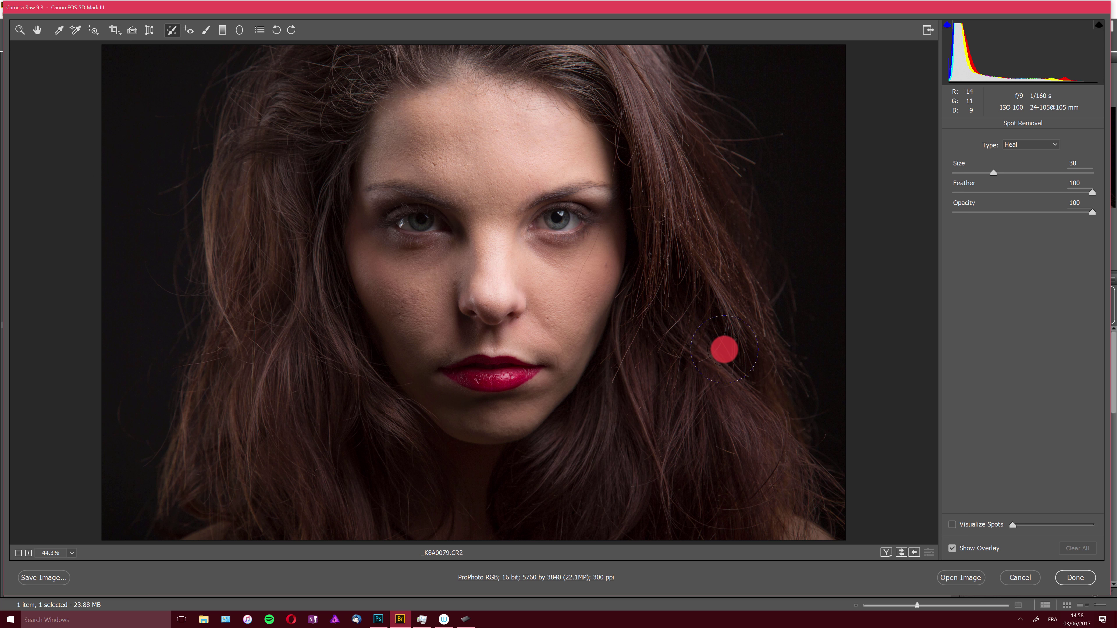
left_click(205, 30)
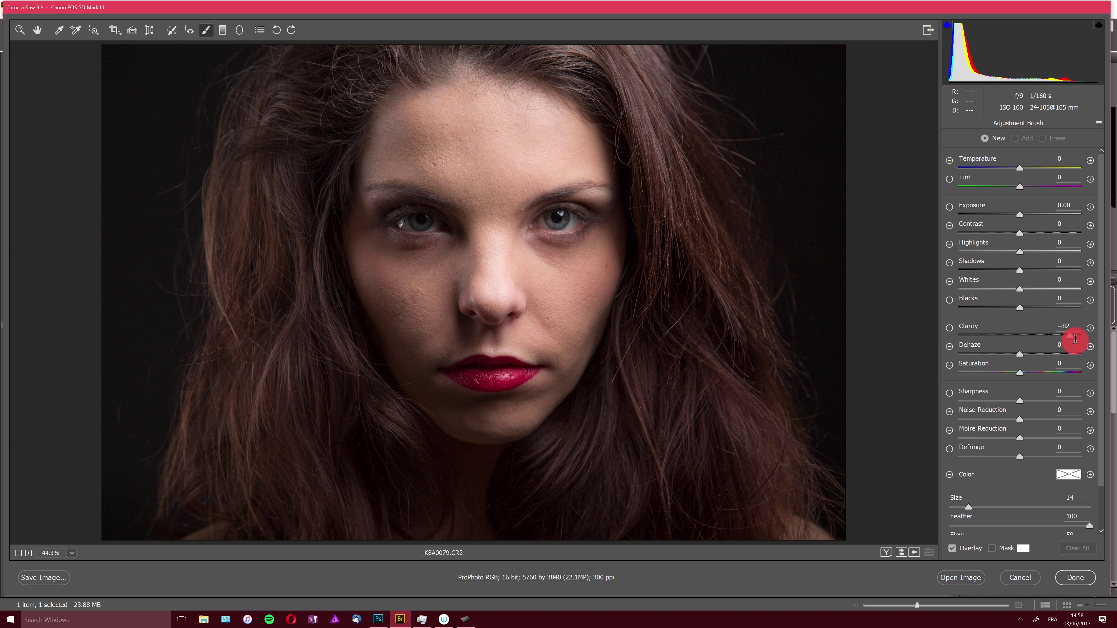
left_click(1078, 323)
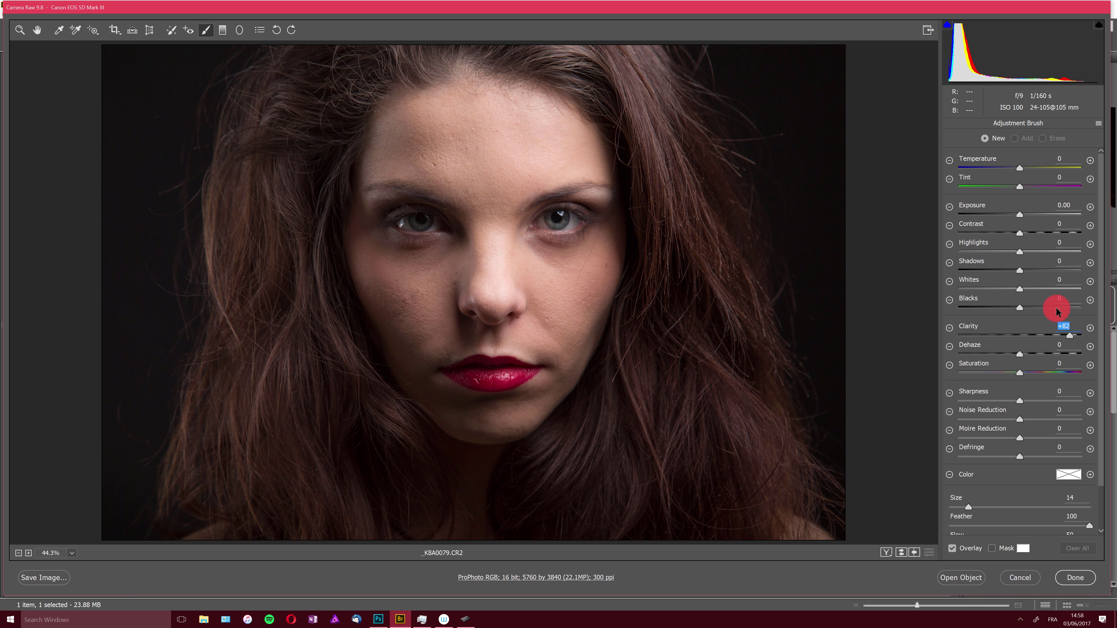
type("0")
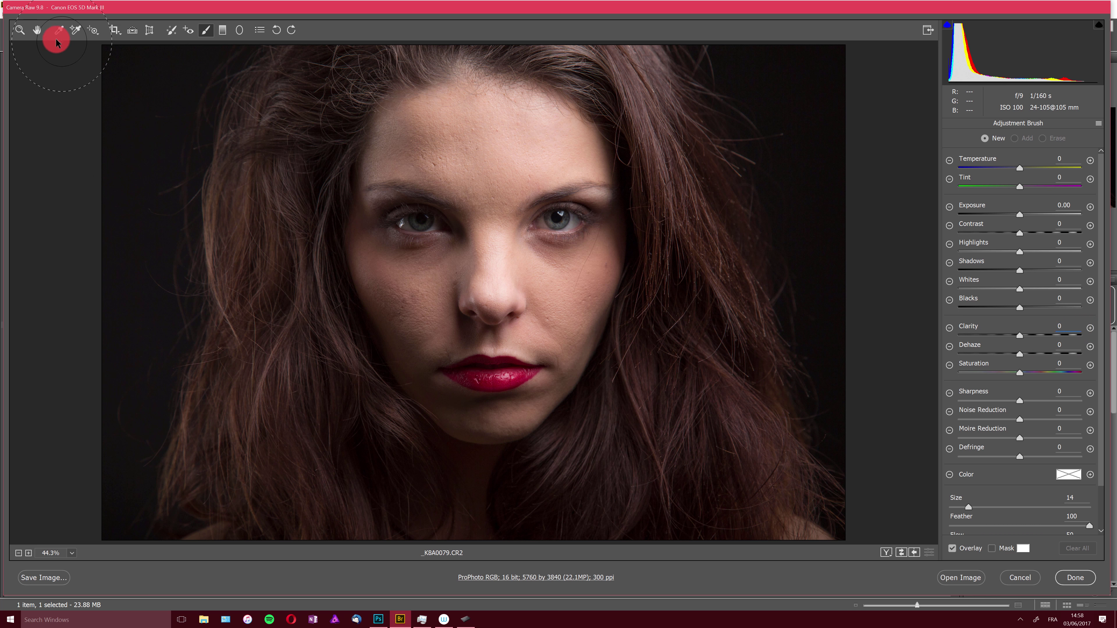
left_click(19, 30)
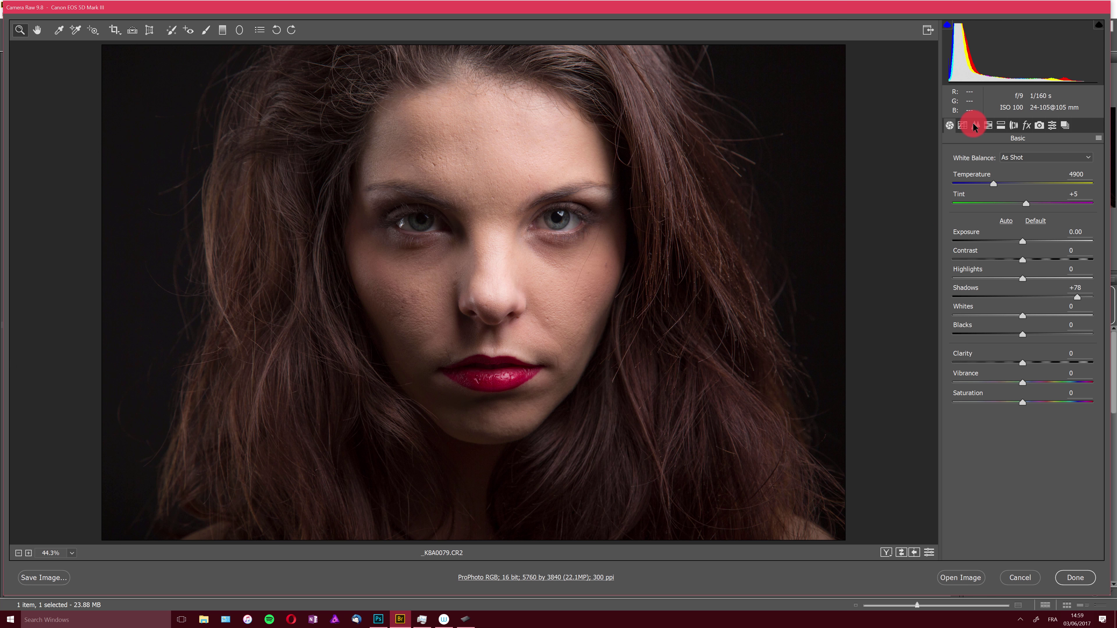
- Try the HSL saturation of the reds at -100 and +100, and bring it back to +3
left_click(988, 125)
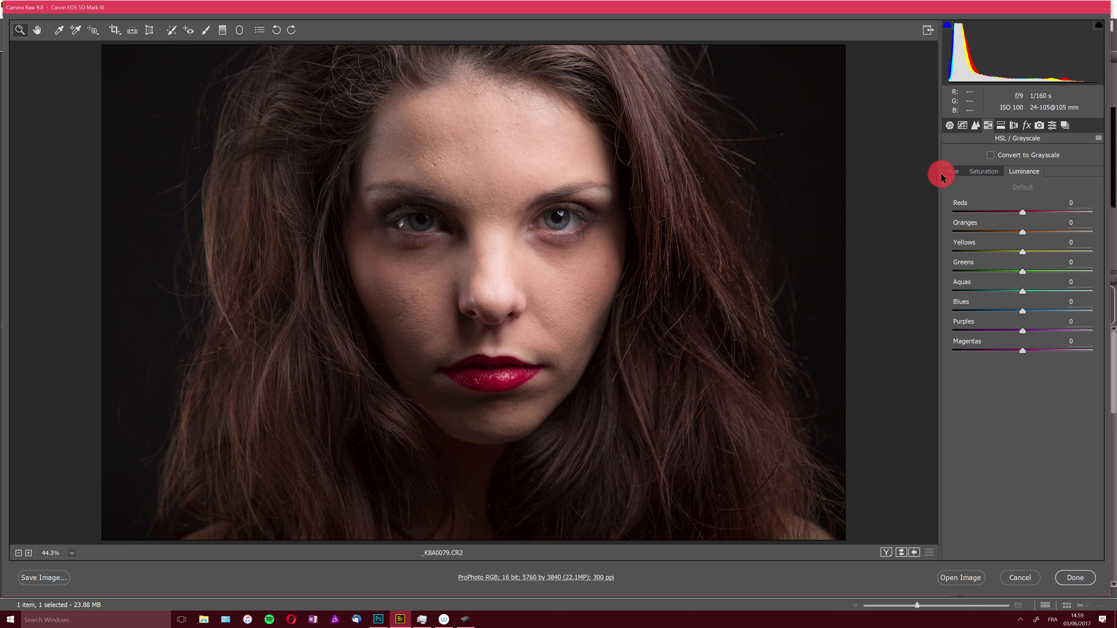
left_click(953, 171)
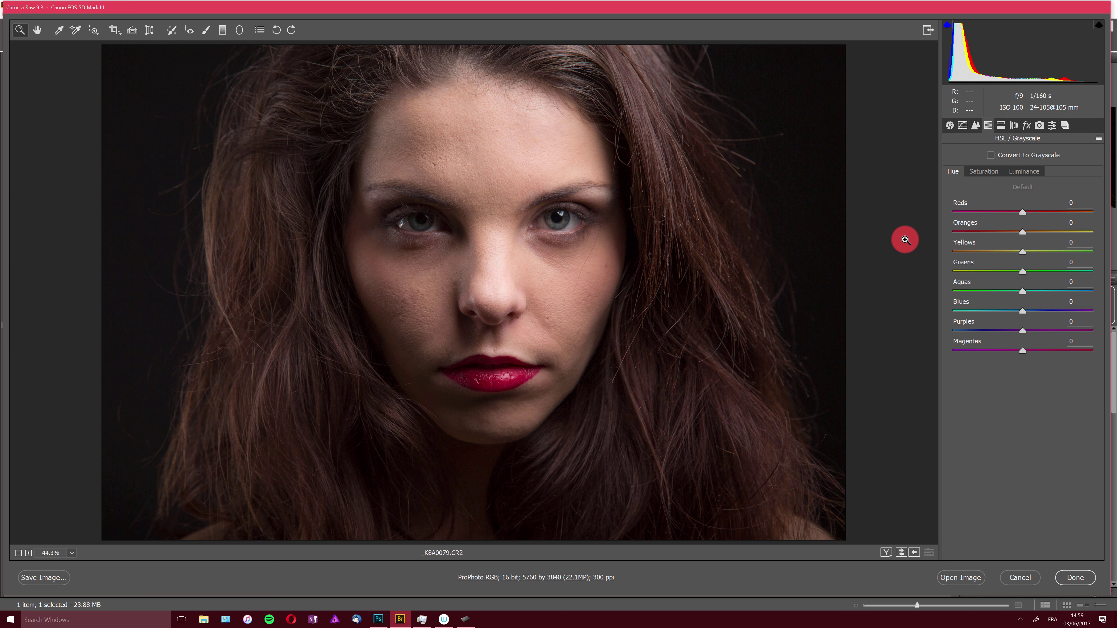
left_click(985, 172)
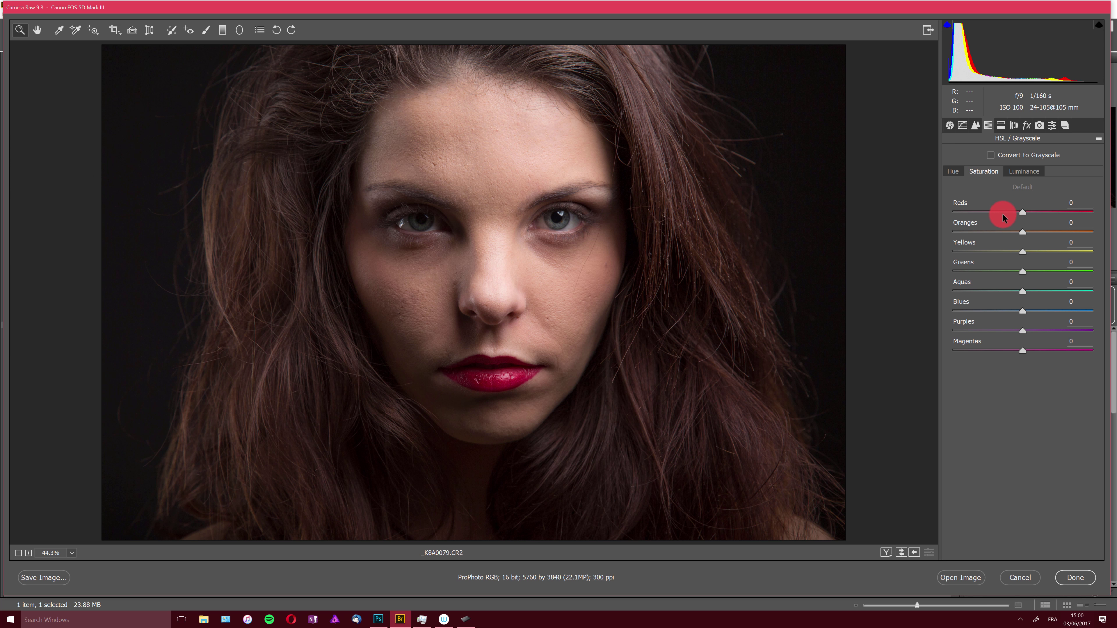
left_click_drag(1002, 213, 935, 205)
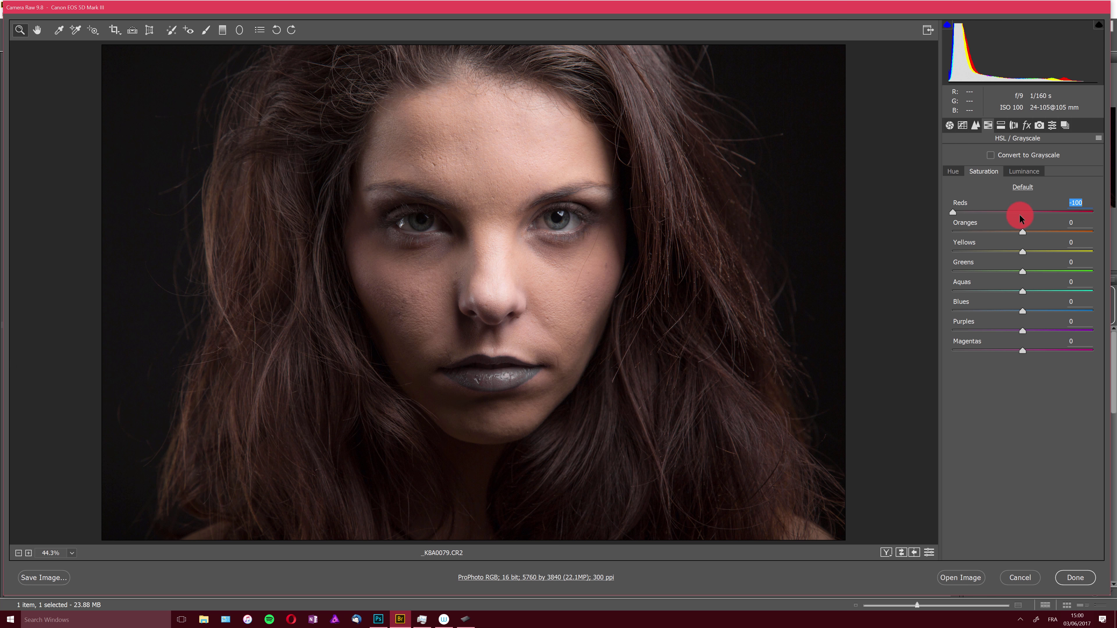
left_click_drag(1022, 212, 1106, 214)
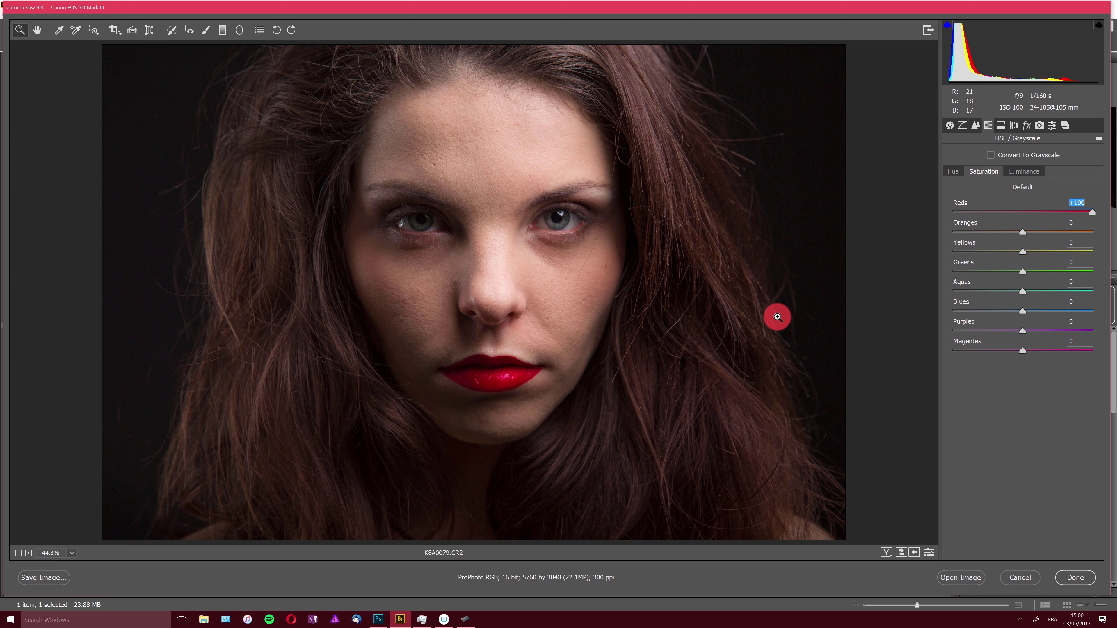
left_click(1023, 212)
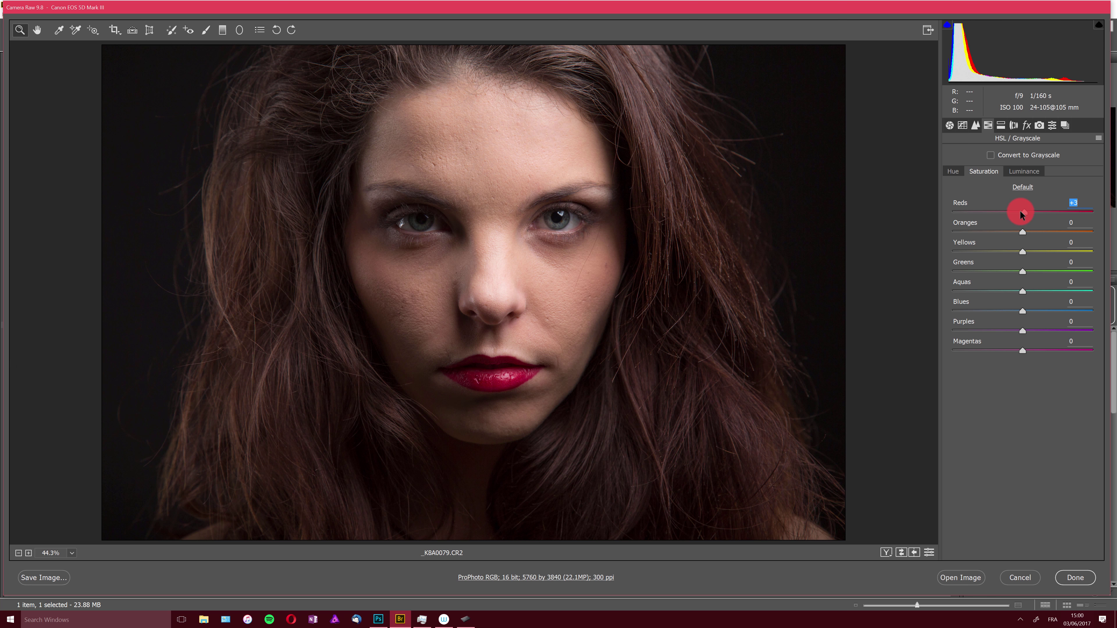
- Set the HSL luminance of the reds to -1, and view the portrait at 50%
left_click(1024, 171)
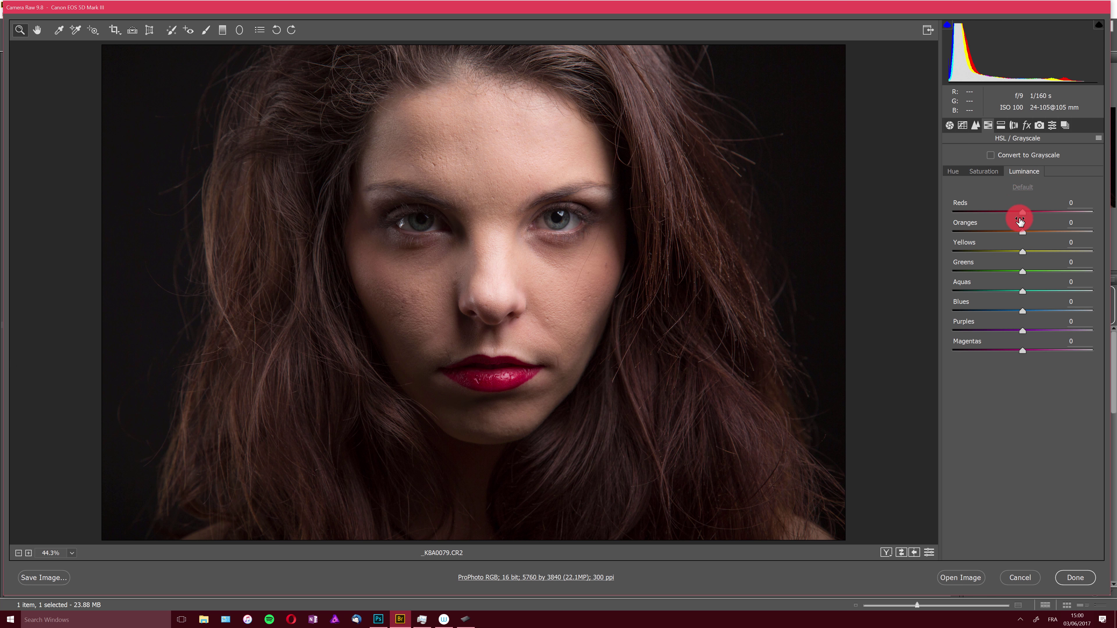
mouse_move(1021, 210)
left_mouse_down()
mouse_move(960, 212)
mouse_move(923, 254)
mouse_move(1042, 215)
mouse_move(1077, 219)
mouse_move(1018, 207)
left_mouse_up()
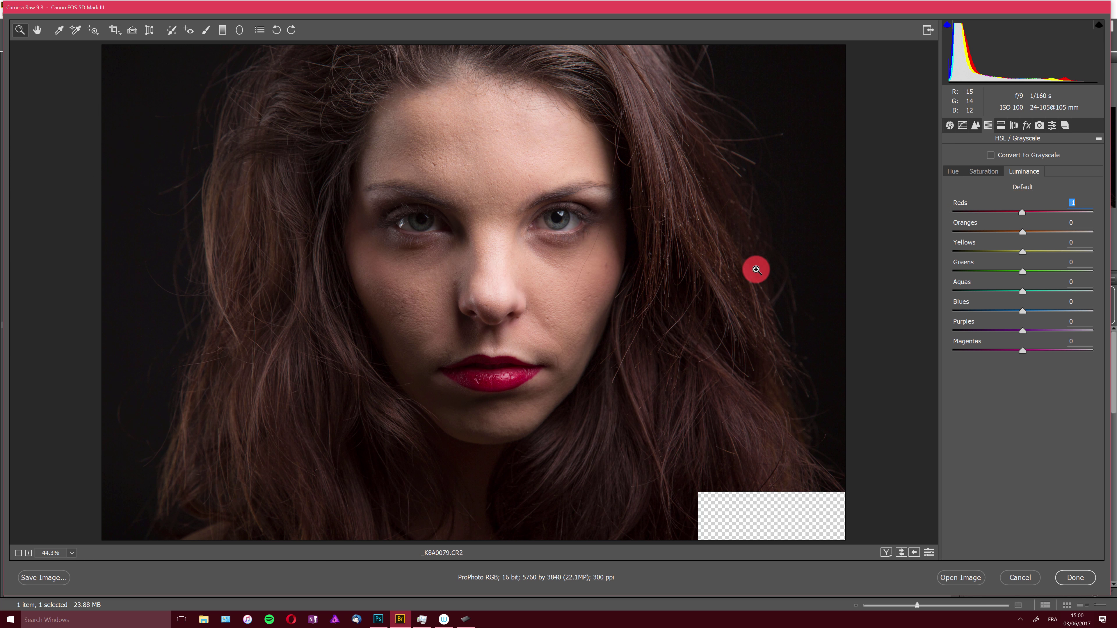
left_click(563, 226)
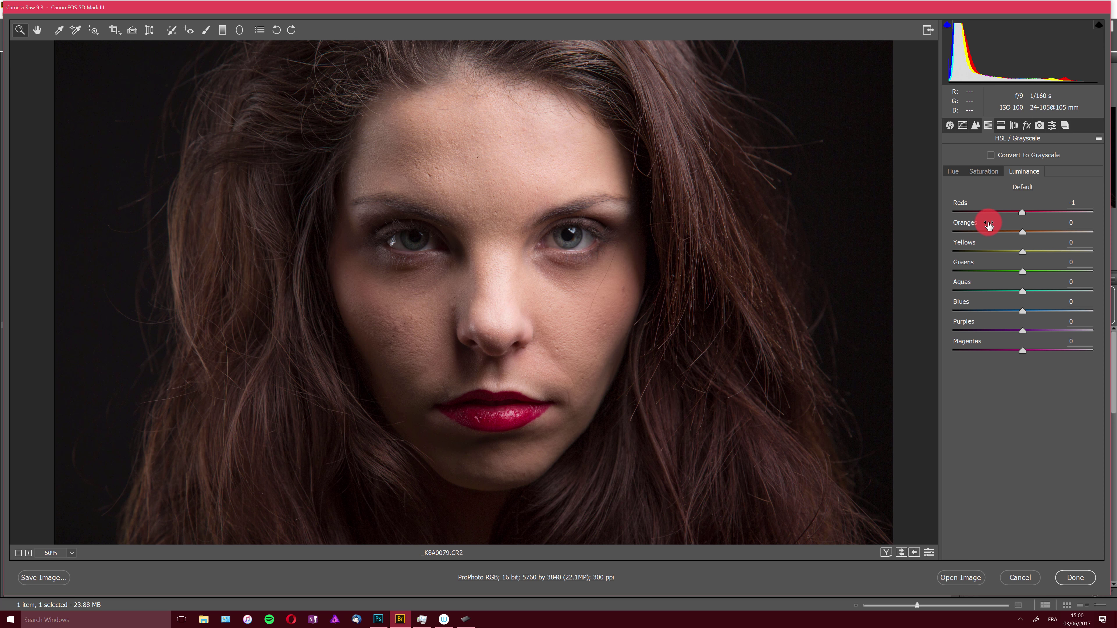
- Convert the photo to grayscale, and set the mix to Reds -10, Oranges -31 and Yellows -9
left_click(954, 171)
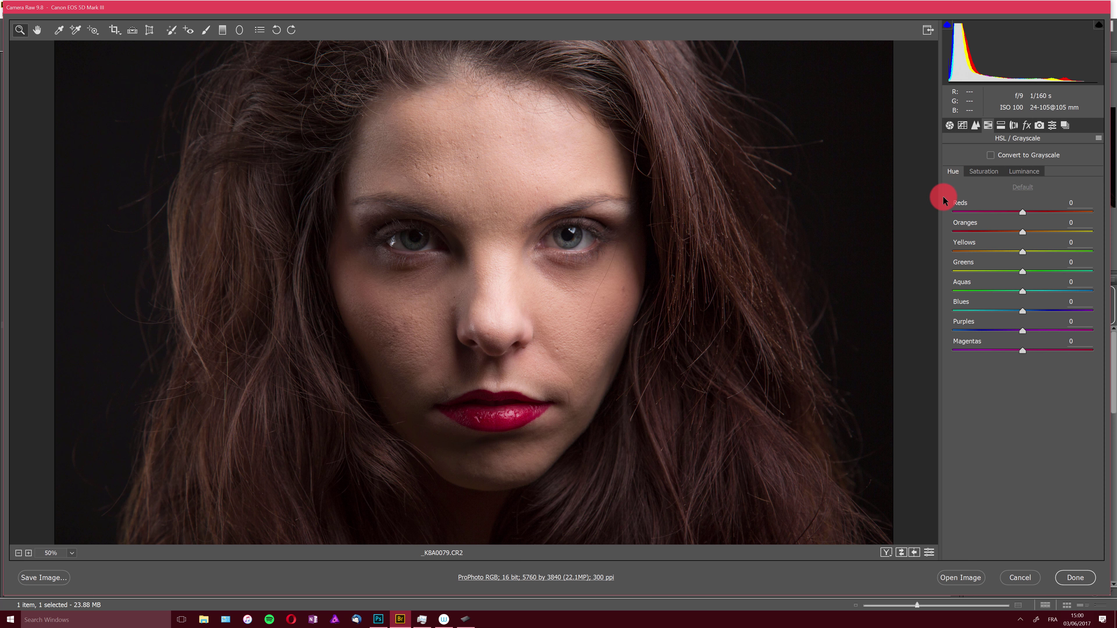
left_click(990, 155)
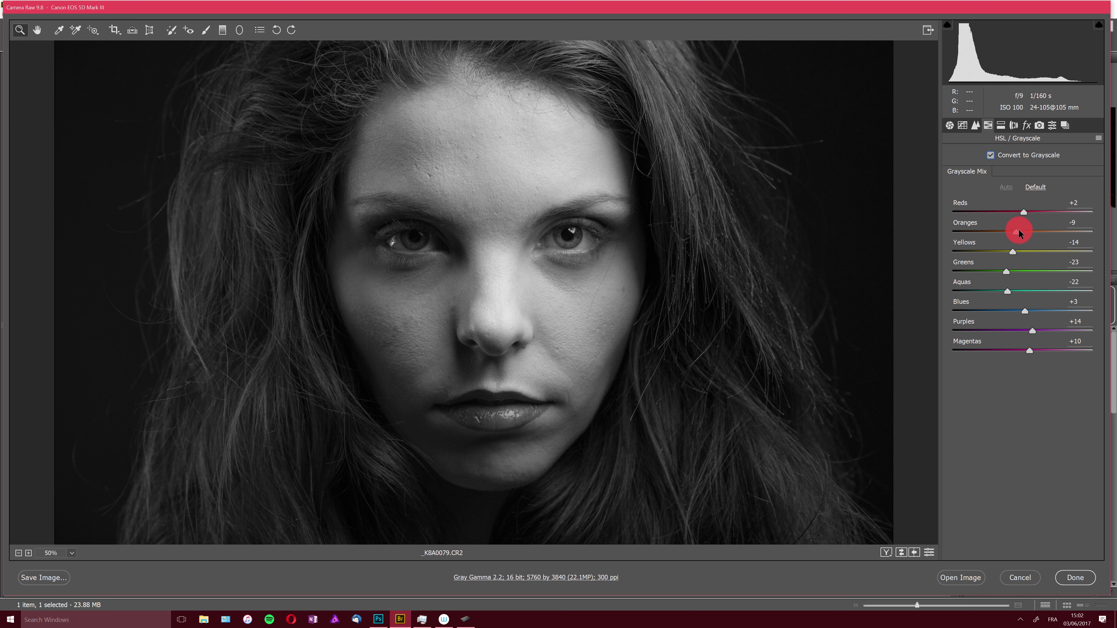
left_click_drag(1018, 229, 1010, 252)
left_click_drag(1018, 212, 1002, 245)
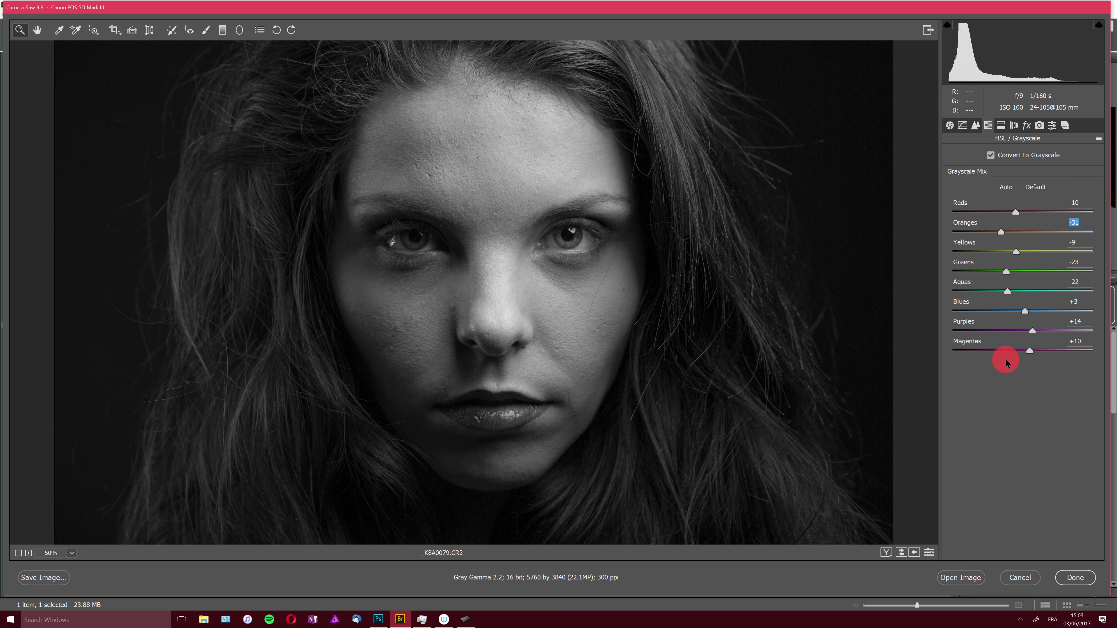
- Turn off the grayscale conversion, try a global saturation of -100, and set it back to 0
left_click(1008, 158)
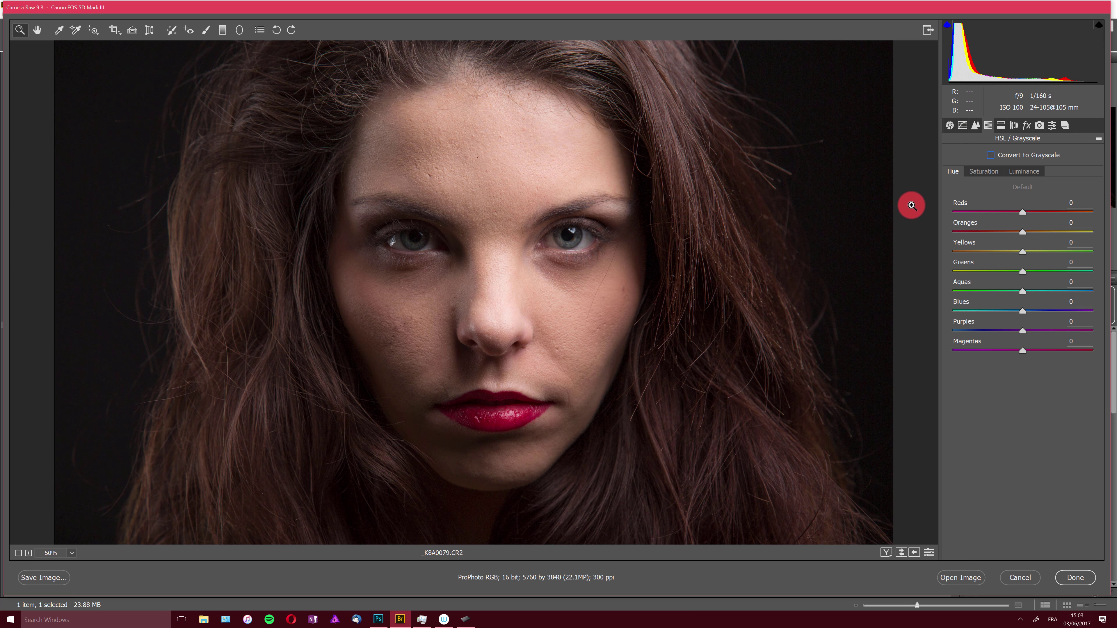
left_click(950, 126)
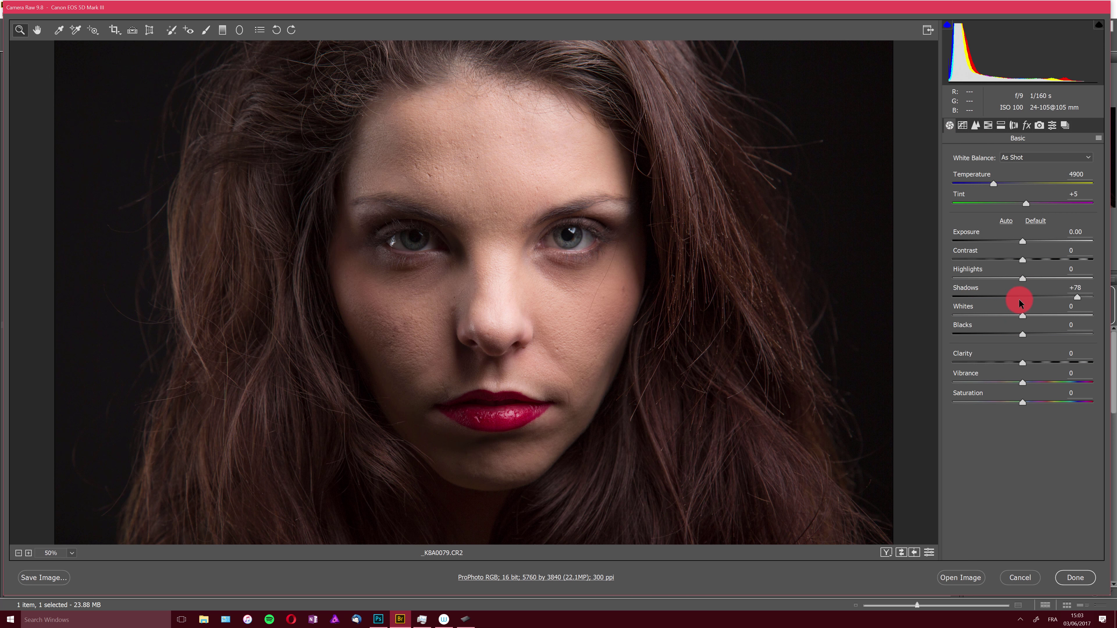
left_click_drag(944, 400, 900, 404)
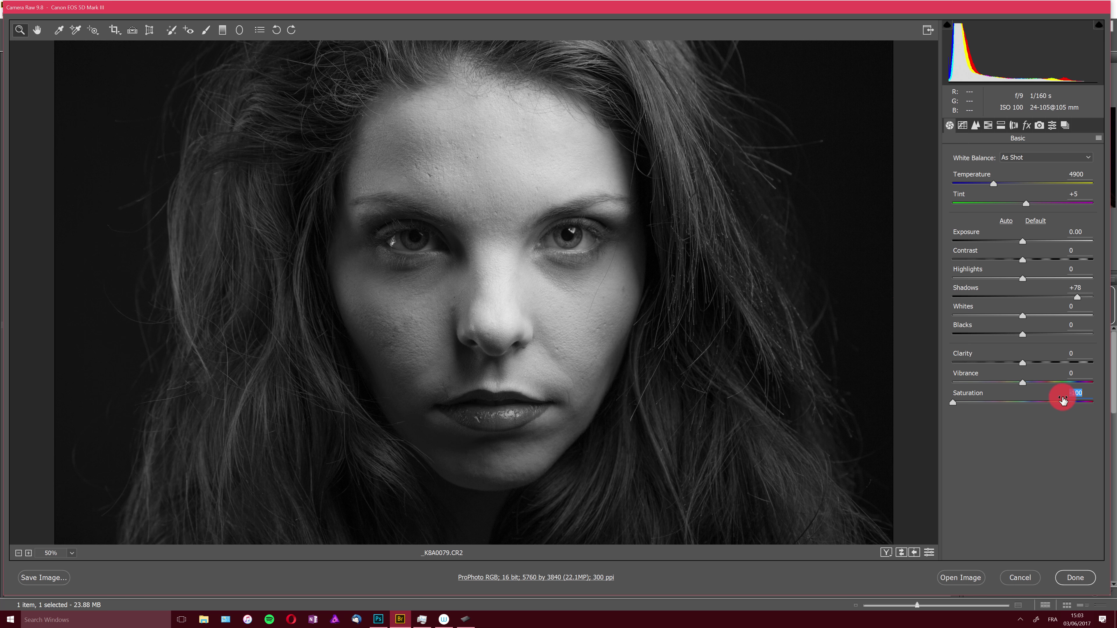
type("0")
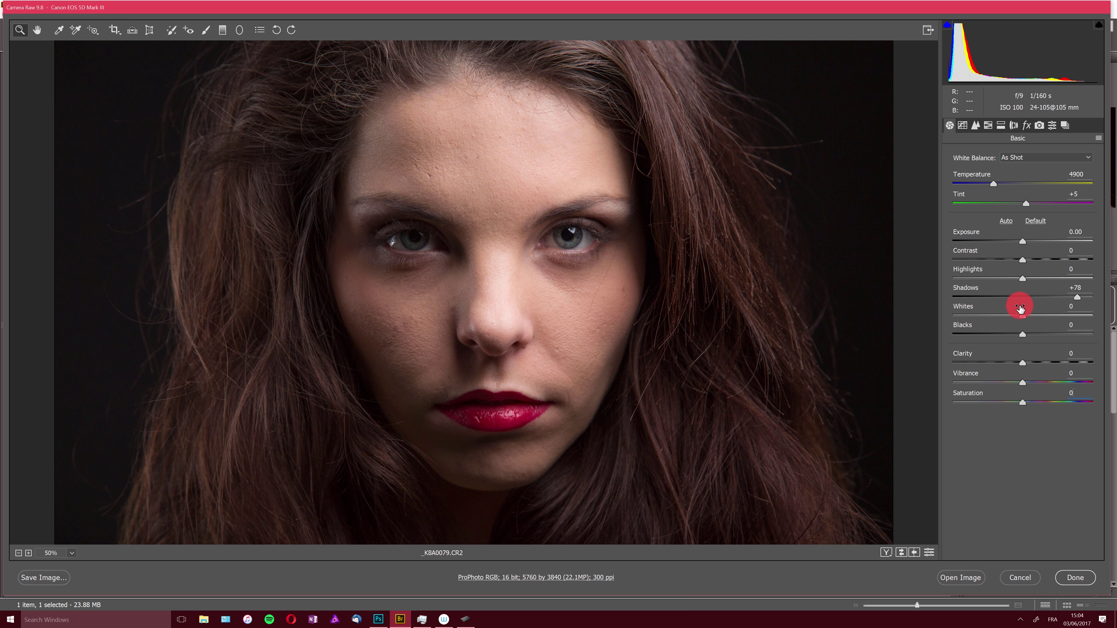
- Turn the grayscale conversion back on with its adjusted mix, and return to the Basic adjustments
left_click(989, 127)
left_click(1005, 155)
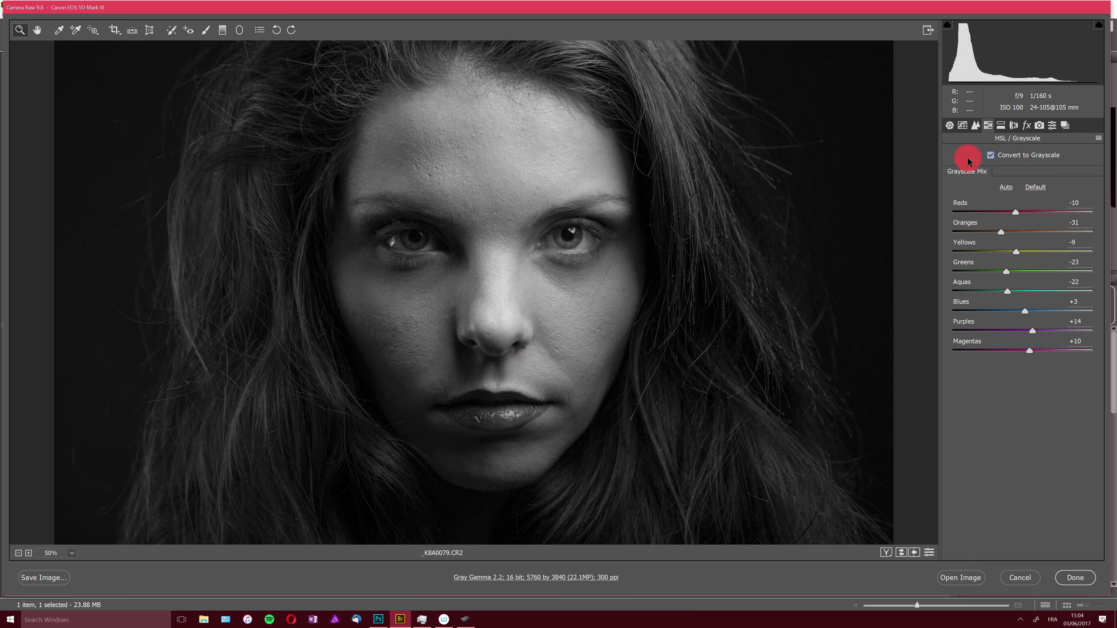
left_click(949, 125)
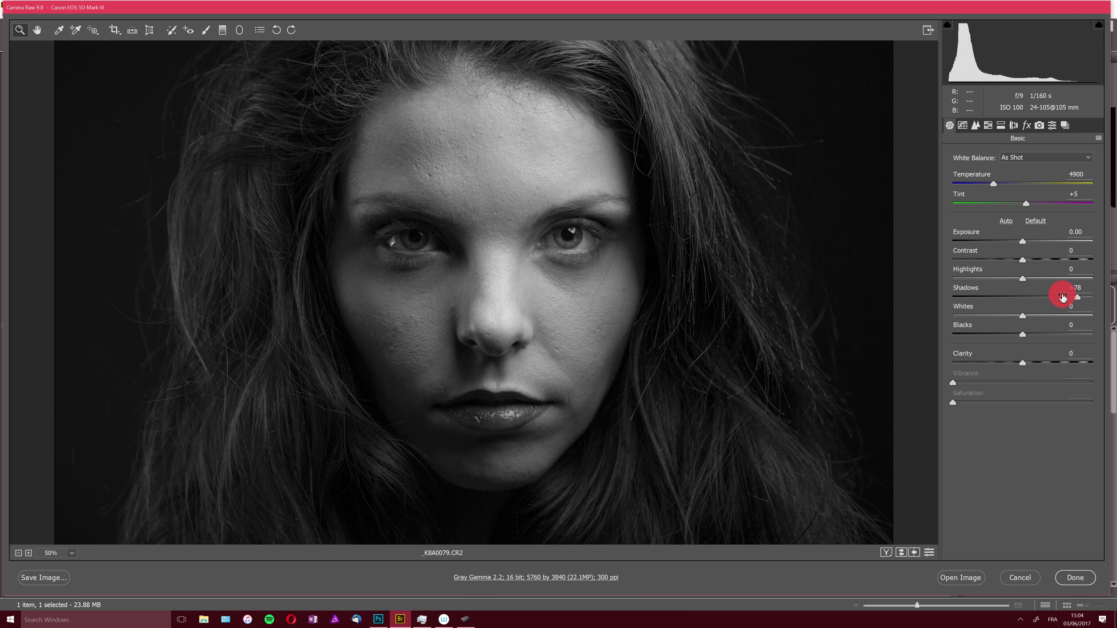
- Raise the black-and-white portrait's shadows to +87, and turn off the grayscale conversion
mouse_move(1048, 296)
left_mouse_down()
mouse_move(1021, 295)
mouse_move(1082, 290)
left_mouse_up()
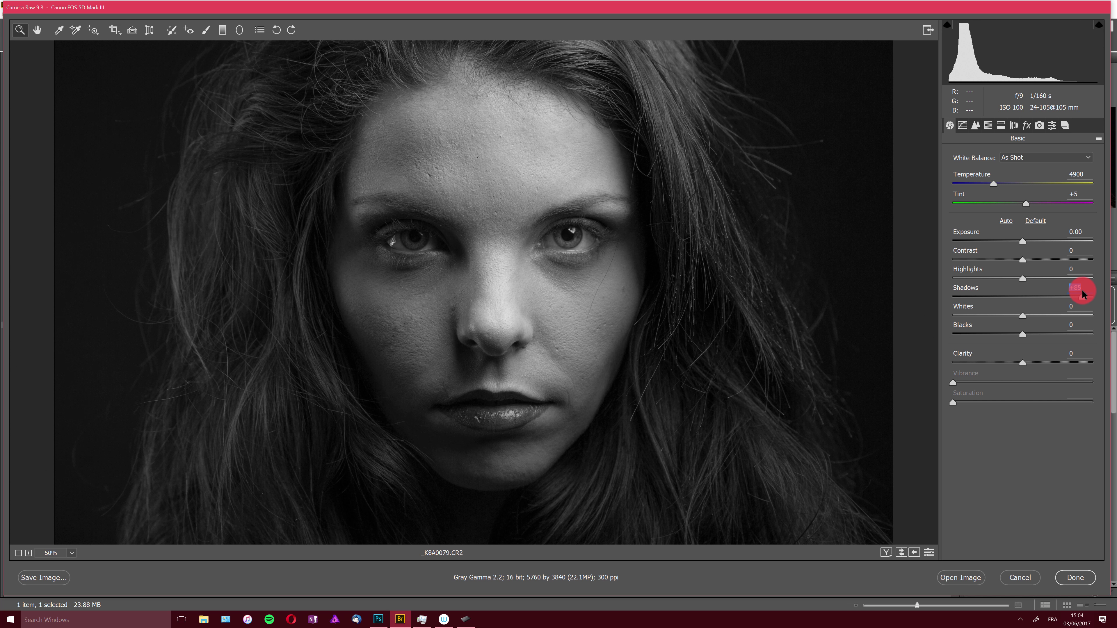
left_click(1069, 287)
left_click(989, 126)
left_click(993, 155)
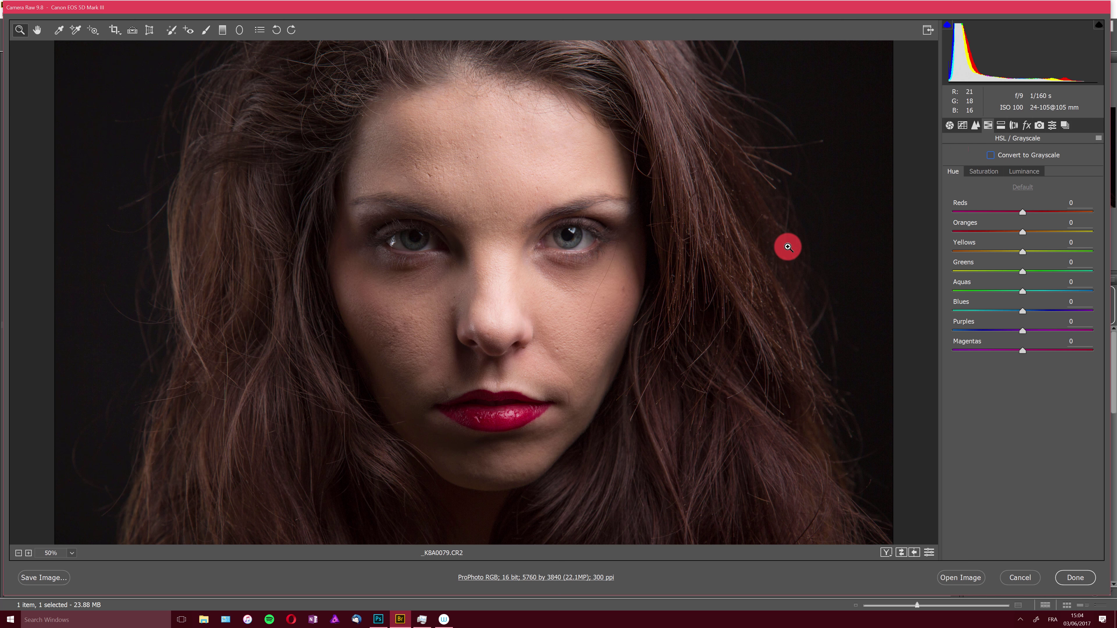
- Set the HSL hue of the reds to -58 and of the aquas and blues to +4, and the luminance of the reds to +48
left_click_drag(1023, 211, 1056, 217)
left_click(1008, 173)
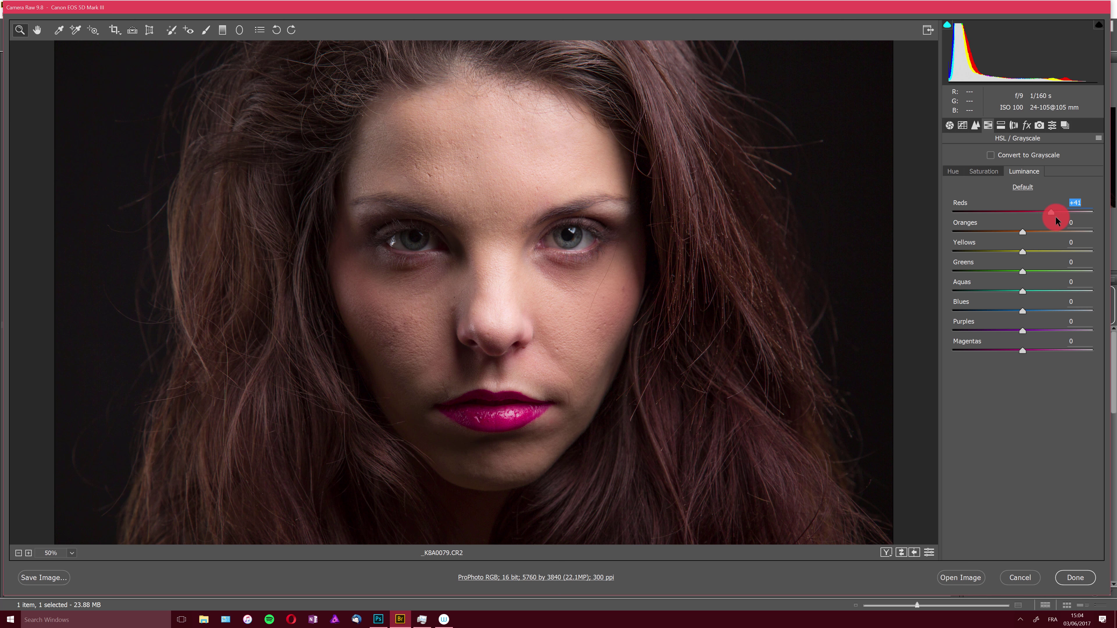
left_click(955, 173)
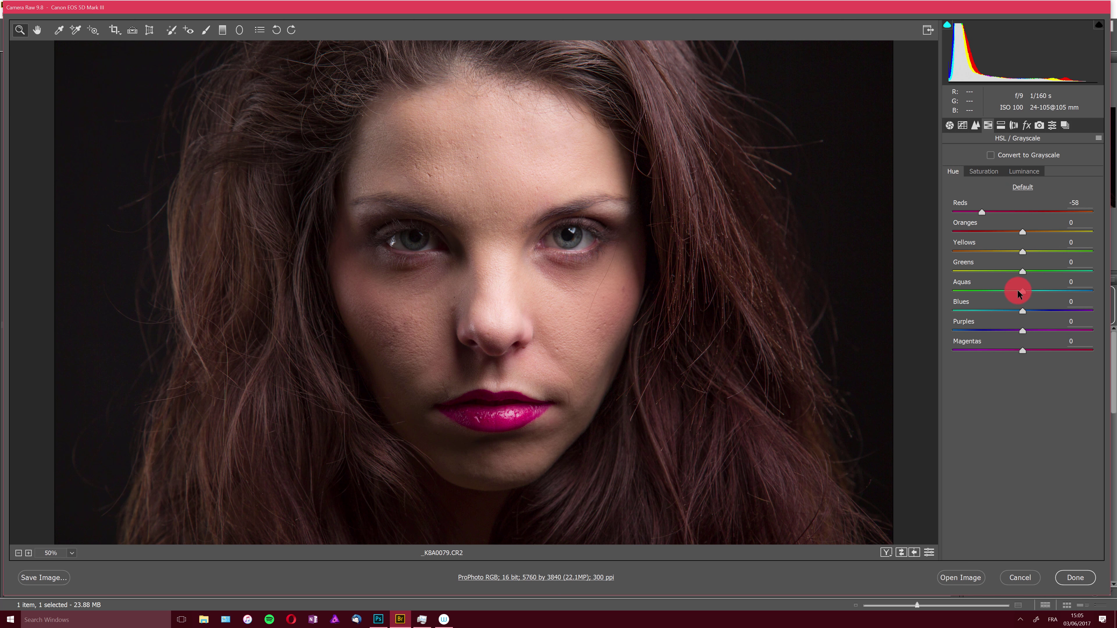
left_click(996, 310)
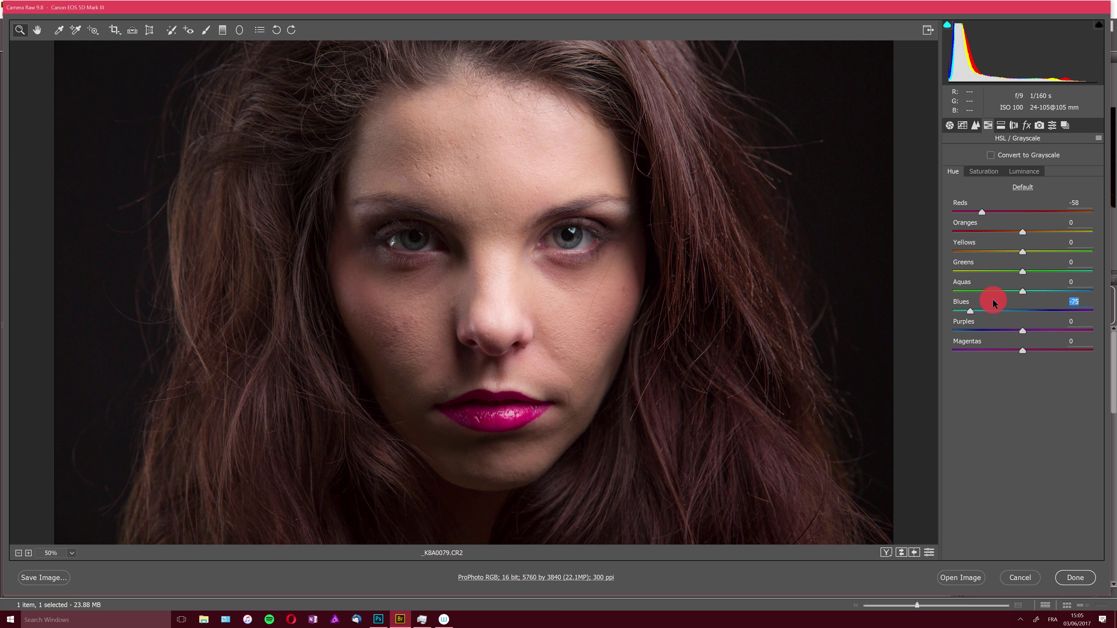
left_click_drag(996, 311, 1022, 292)
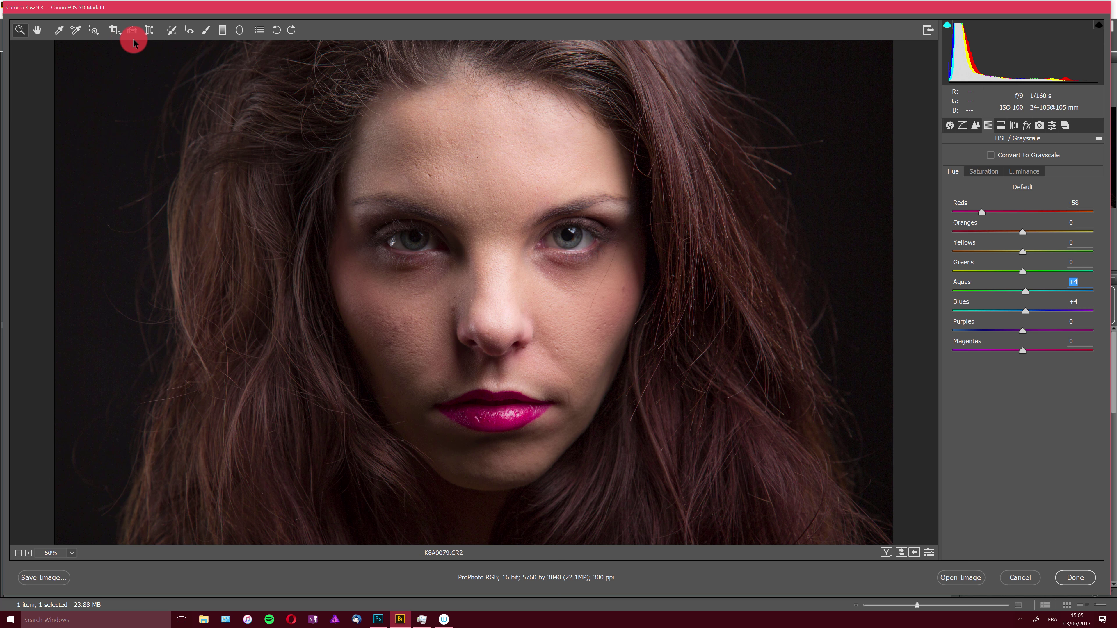
- Use the Targeted Adjustment tool on the eye's iris to shift the hue of the greens to -65 and the aquas to -42
left_click(94, 33)
mouse_move(95, 33)
left_mouse_down()
mouse_move(100, 66)
mouse_move(101, 54)
left_mouse_up()
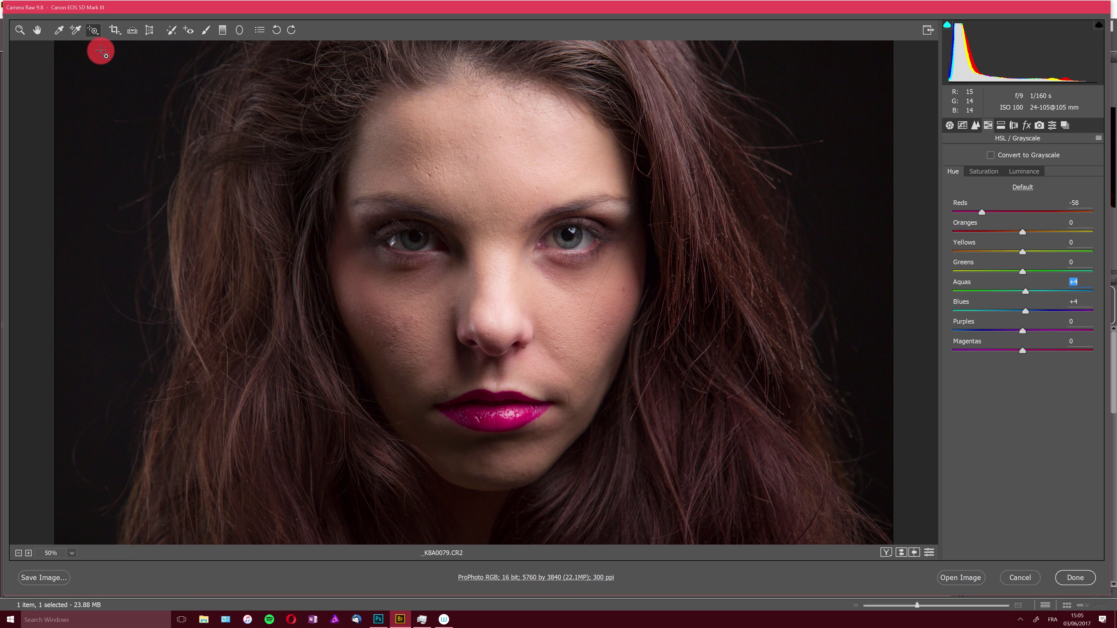
left_click_drag(569, 238, 528, 283)
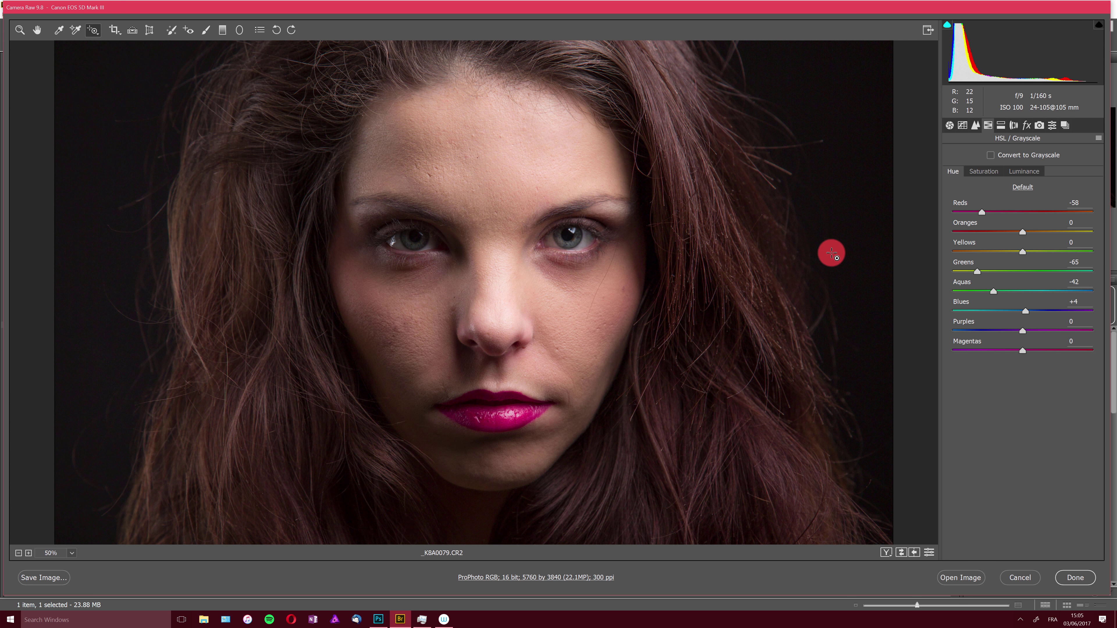
- Boost the iris's saturation to Aquas +16 and Blues +21, and darken the forehead's luminance to Reds +47 and Oranges -26 with targeted adjustments
left_click(984, 173)
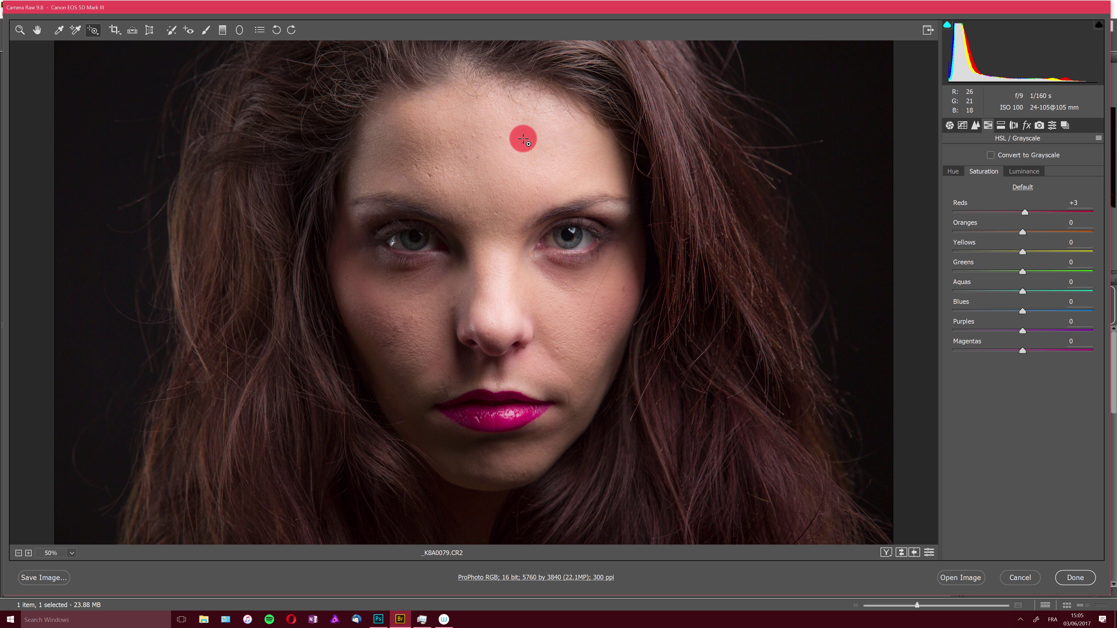
left_click_drag(576, 242, 574, 219)
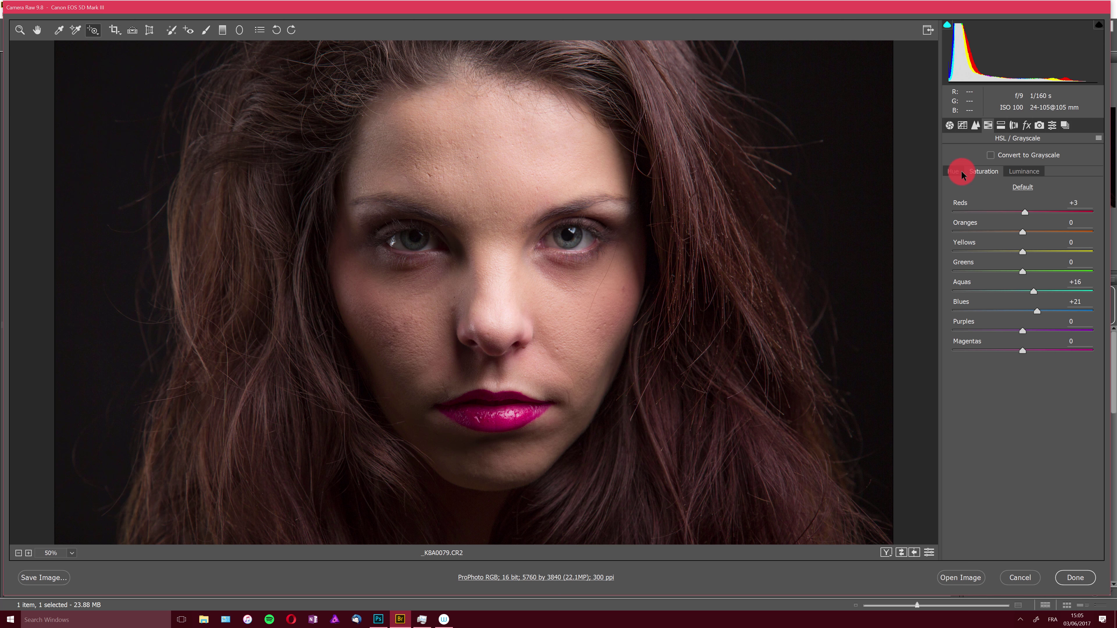
left_click(1020, 172)
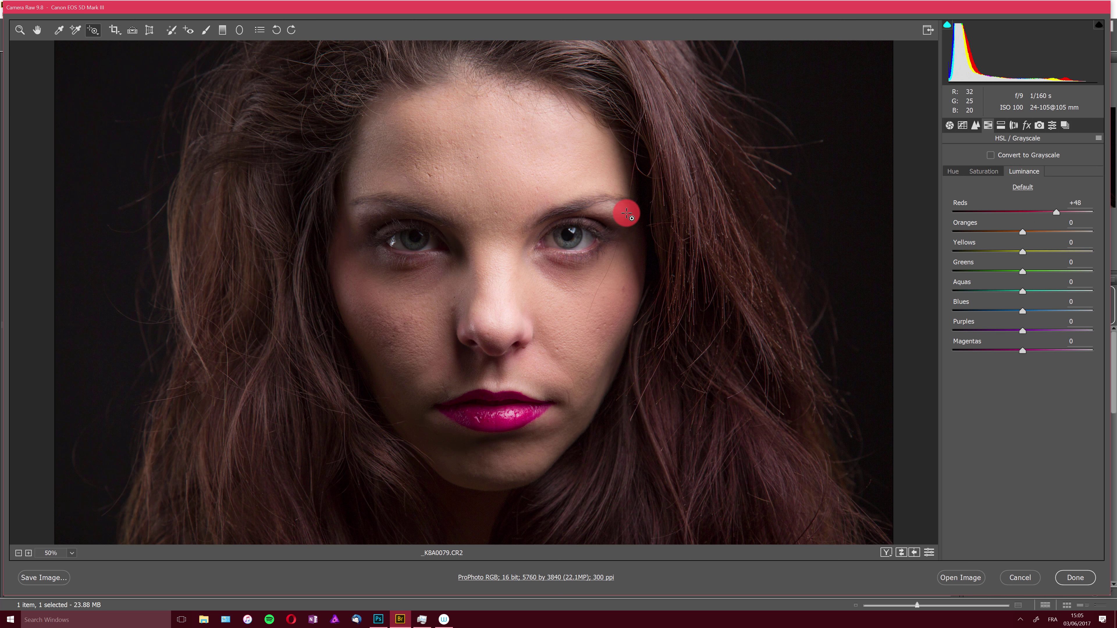
left_click_drag(504, 153, 501, 193)
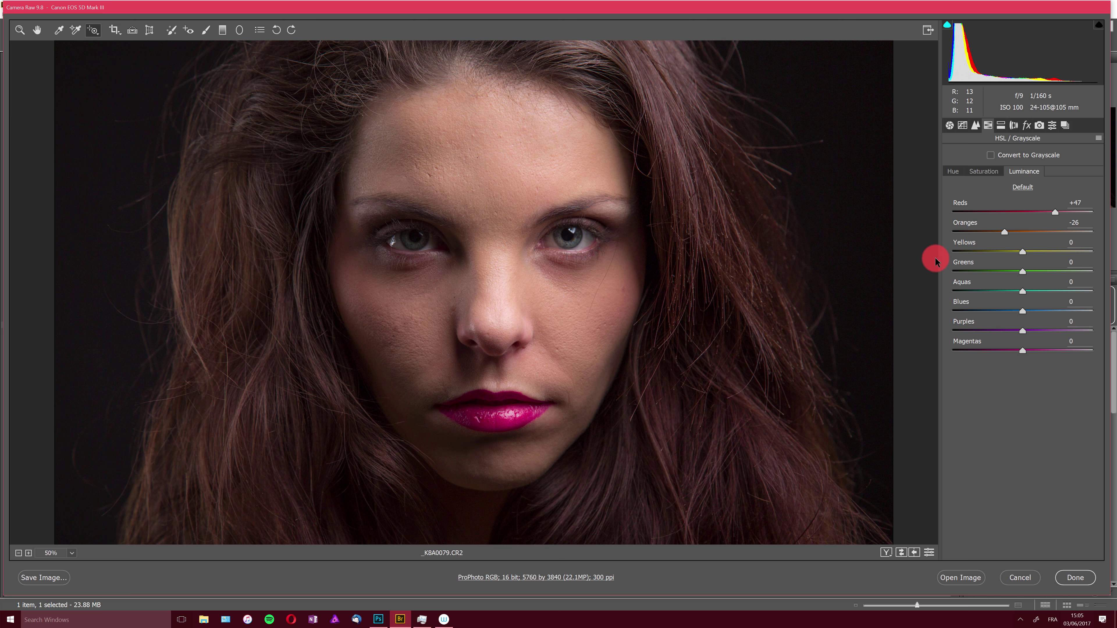
- Turn on the grayscale conversion, switching it off and on once to compare with the colour version
left_click(1011, 155)
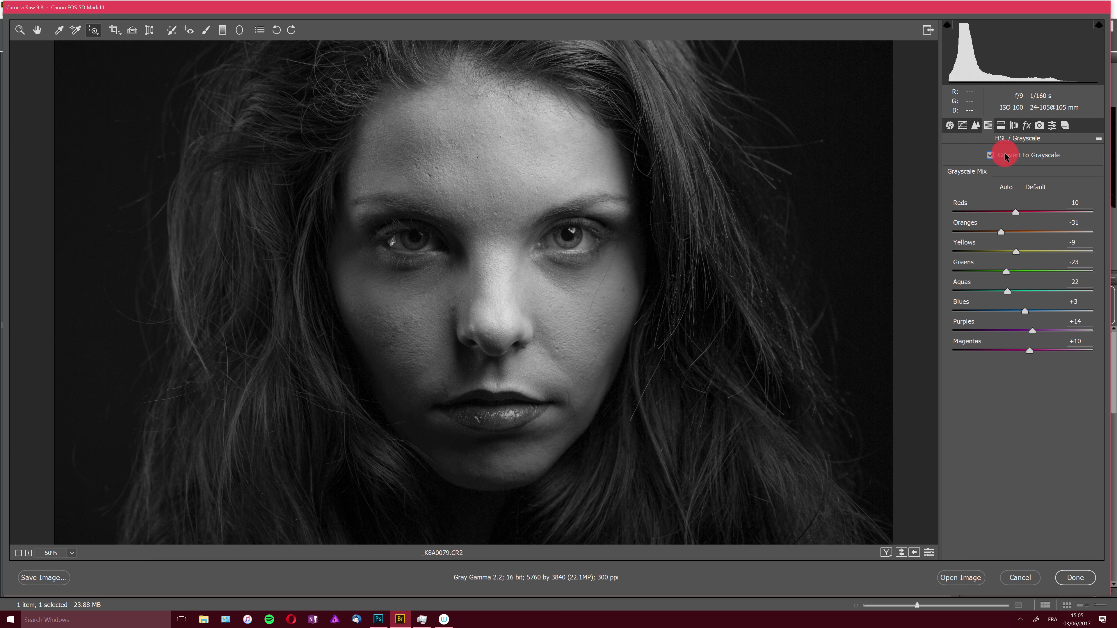
left_click(1010, 157)
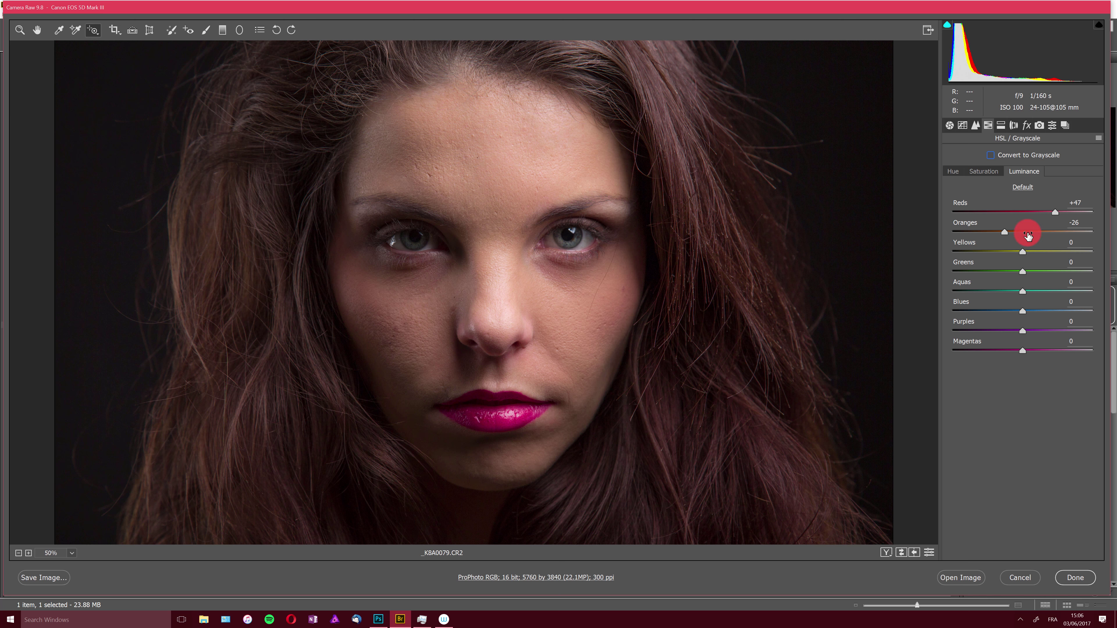
left_click(1012, 156)
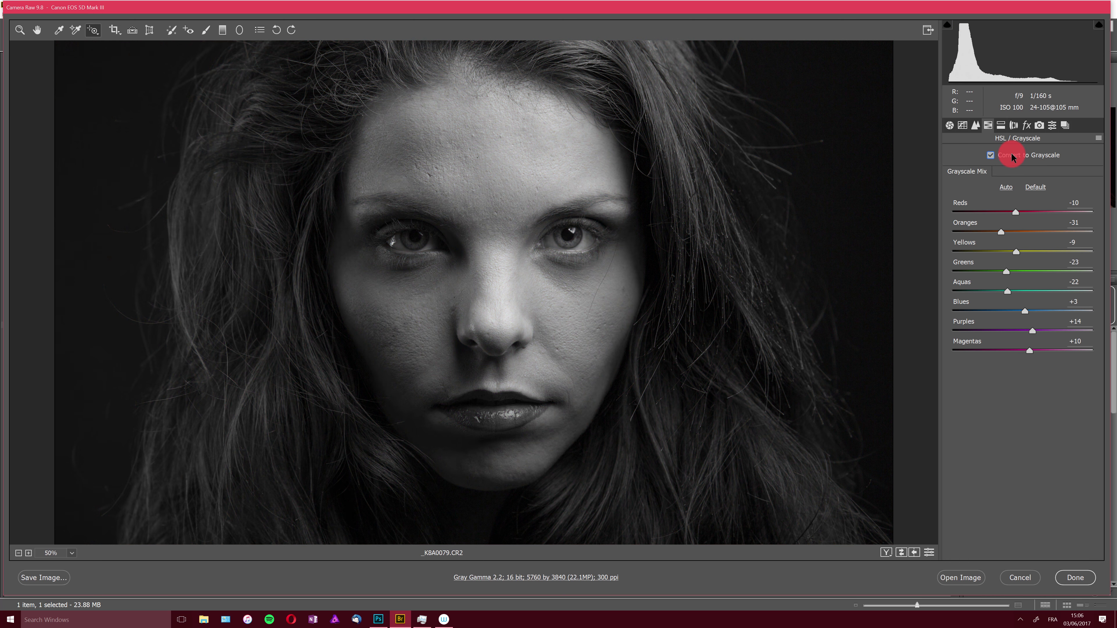
- Set the grayscale mix to Magentas +7 and Reds -15, and compare the result with the colour version
left_click_drag(1029, 350, 990, 343)
left_click_drag(1079, 350, 1028, 350)
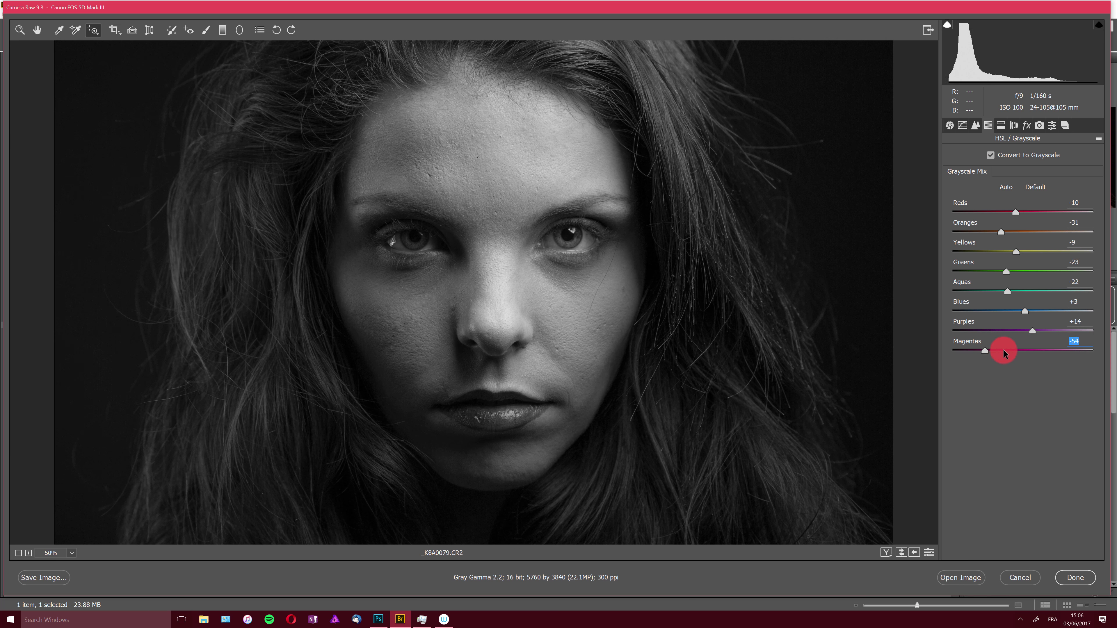
mouse_move(1016, 212)
left_mouse_down()
mouse_move(993, 213)
mouse_move(1028, 216)
mouse_move(972, 213)
mouse_move(1029, 215)
mouse_move(1012, 215)
left_mouse_up()
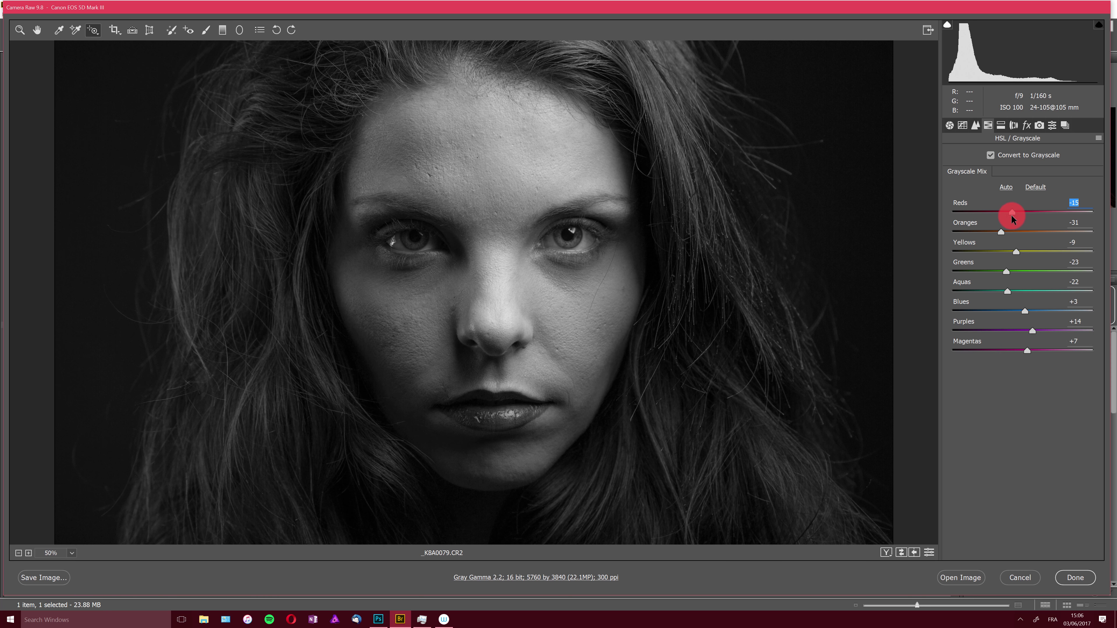
left_click(1001, 150)
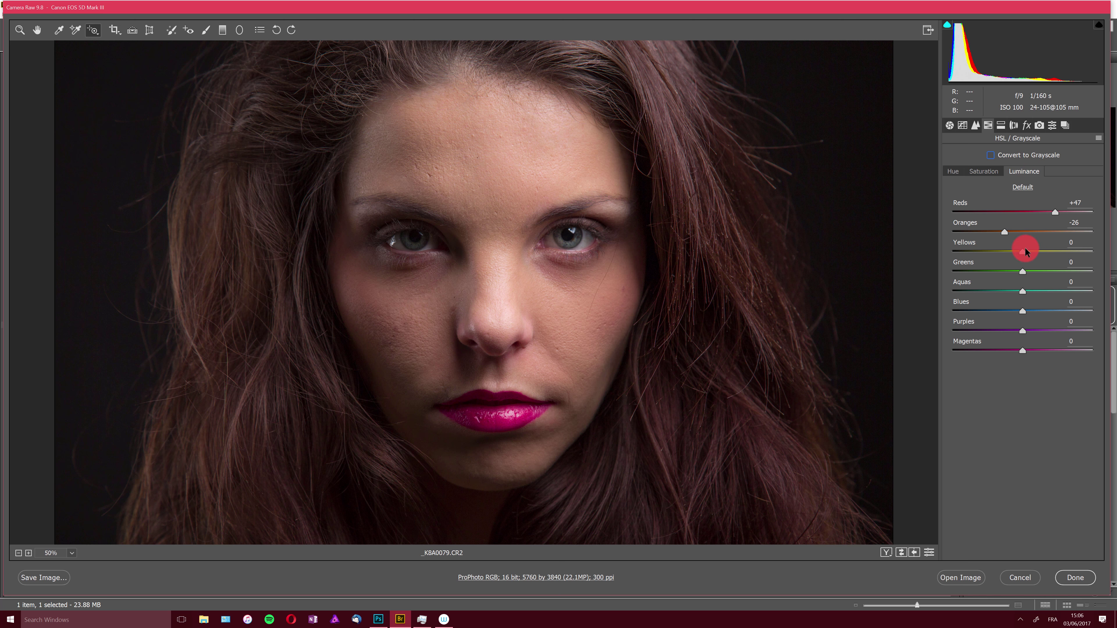
left_click(991, 155)
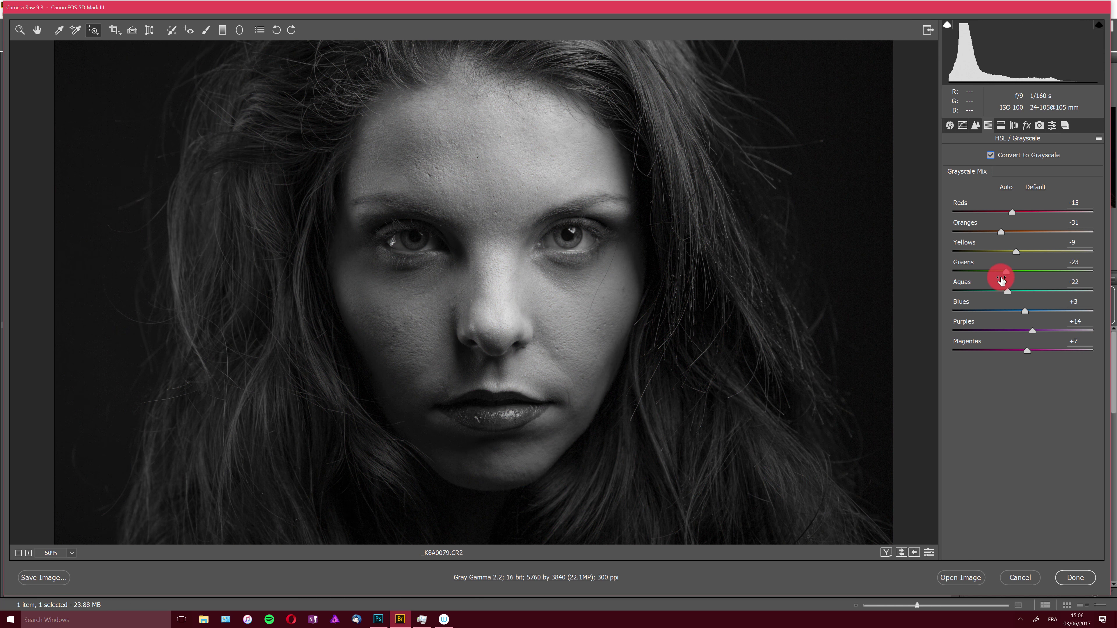
- Try a cooler white balance temperature, look through the Tone Curve and Detail settings, and return to the grayscale mix
left_click(950, 126)
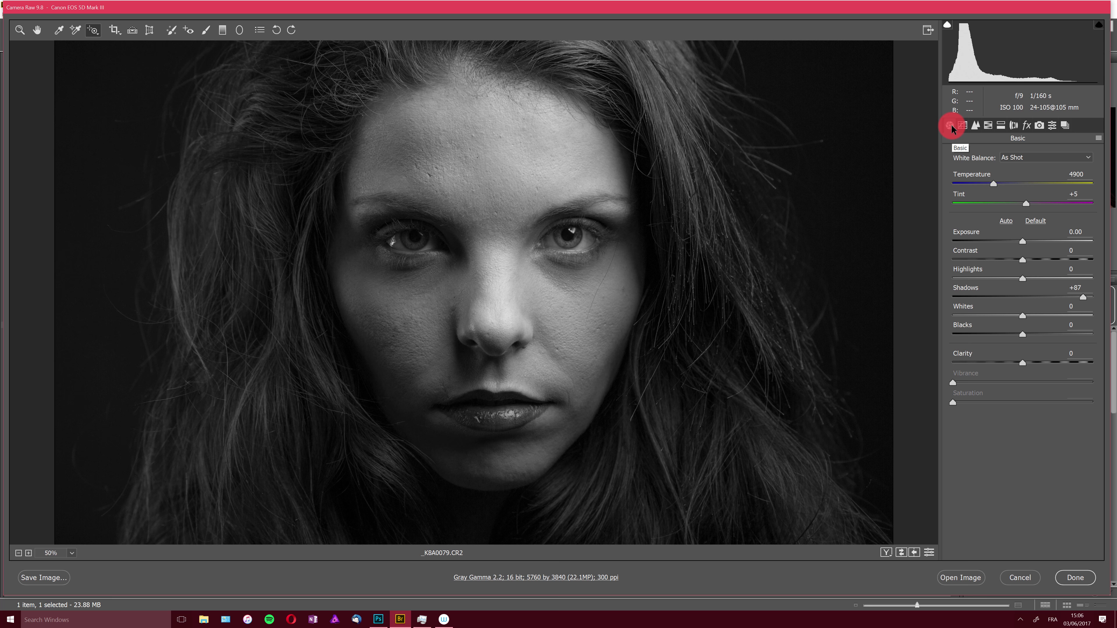
mouse_move(996, 181)
left_mouse_down()
mouse_move(1055, 189)
mouse_move(936, 184)
mouse_move(1042, 190)
mouse_move(975, 182)
left_mouse_up()
left_click(963, 125)
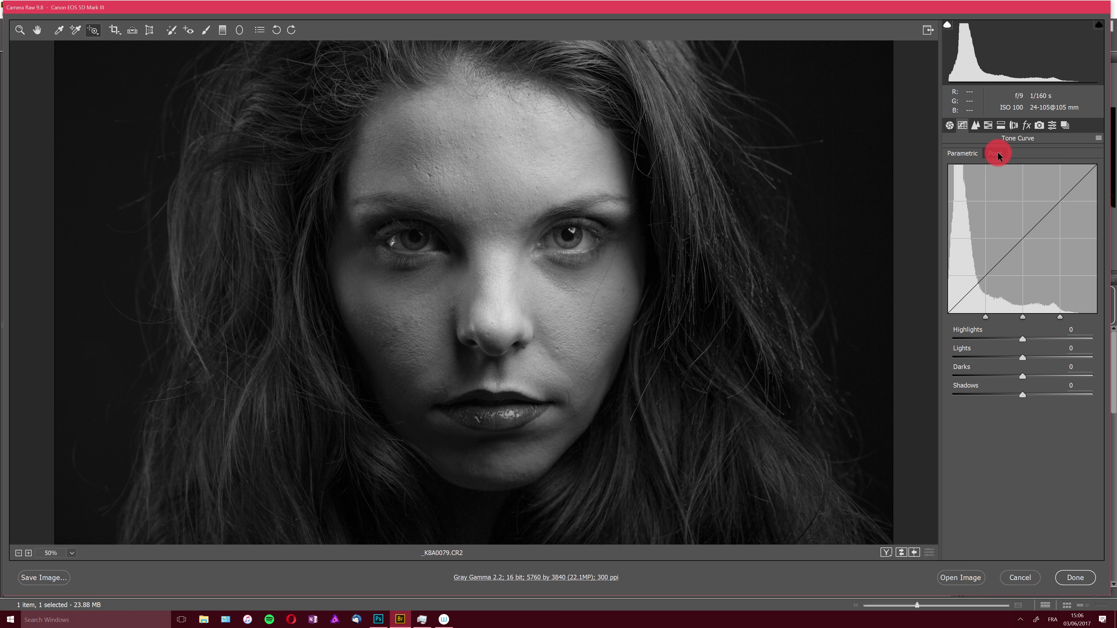
left_click(975, 126)
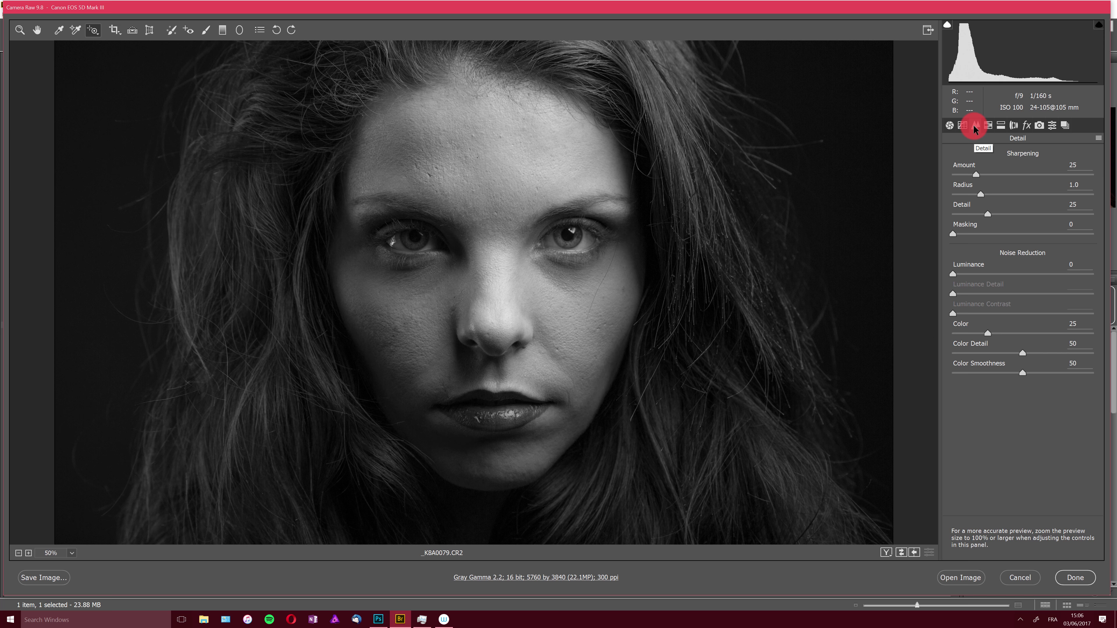
left_click(988, 125)
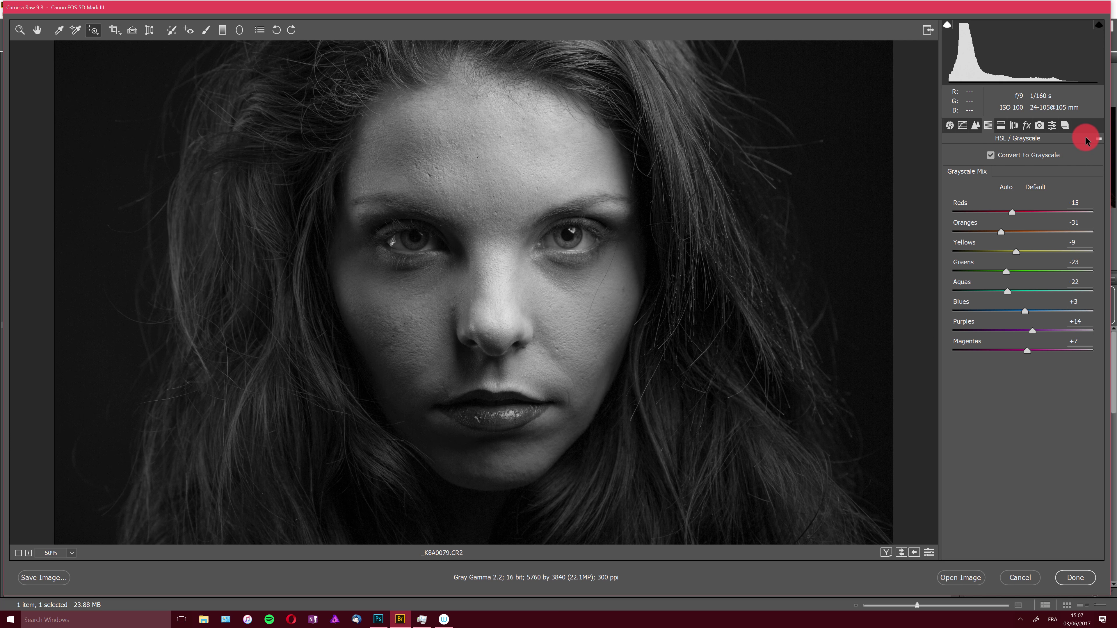
- Reset the photo to the Camera Raw defaults, and set its shadows to +85
left_click(1097, 139)
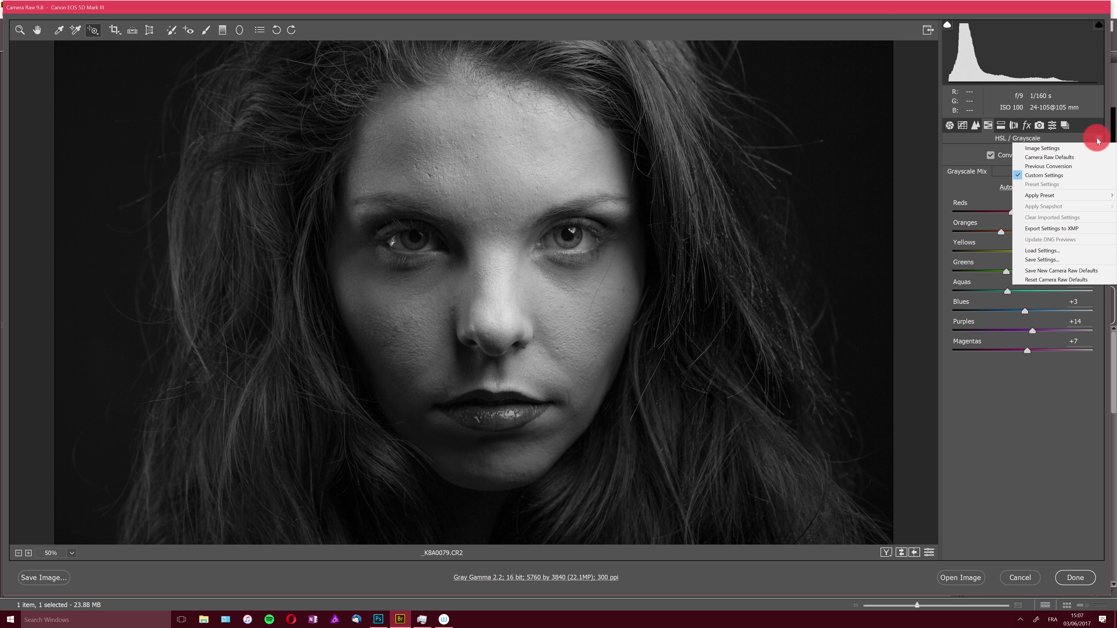
left_click(1074, 158)
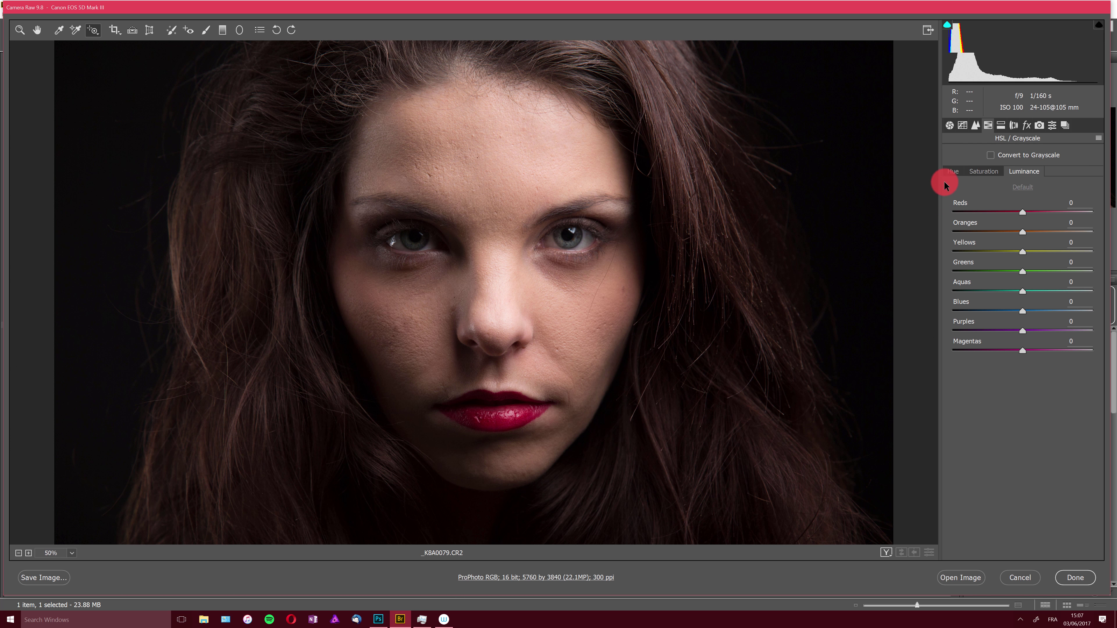
left_click(950, 125)
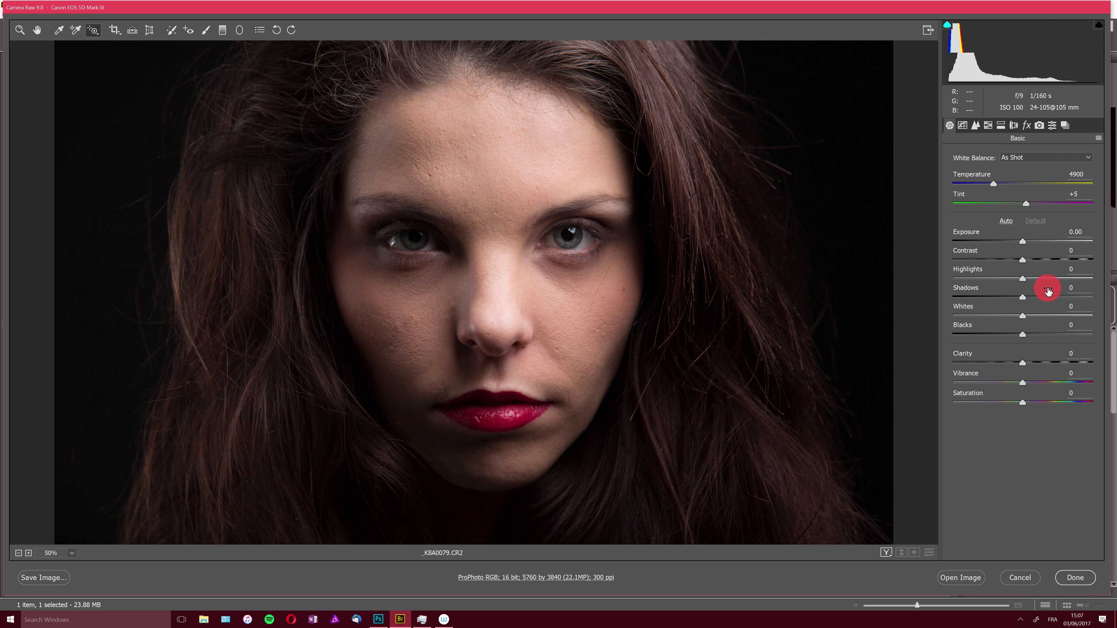
left_click(1079, 289)
type("85")
key("Tab")
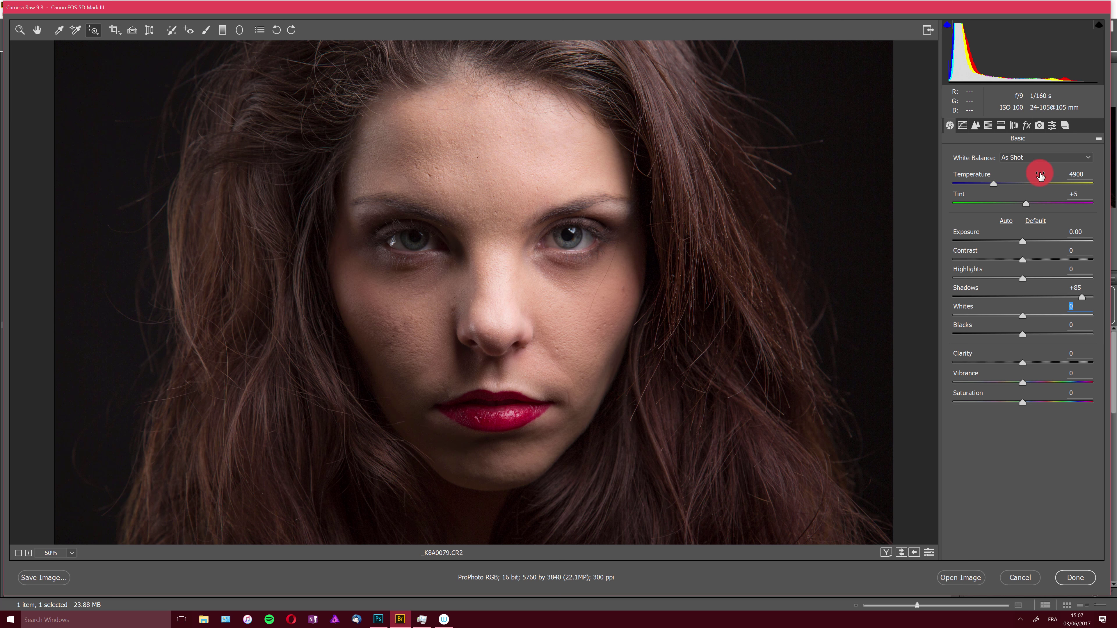
- Save the current state of the photo as a snapshot named "1_Starting point"
left_click(1064, 125)
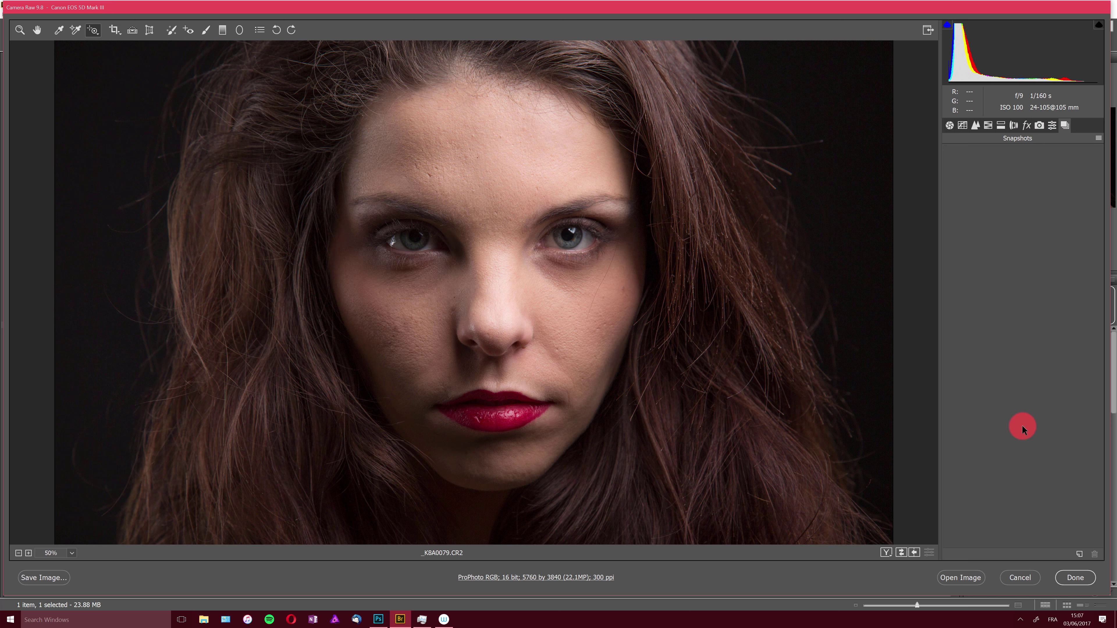
left_click(1080, 554)
left_click_drag(538, 193, 657, 221)
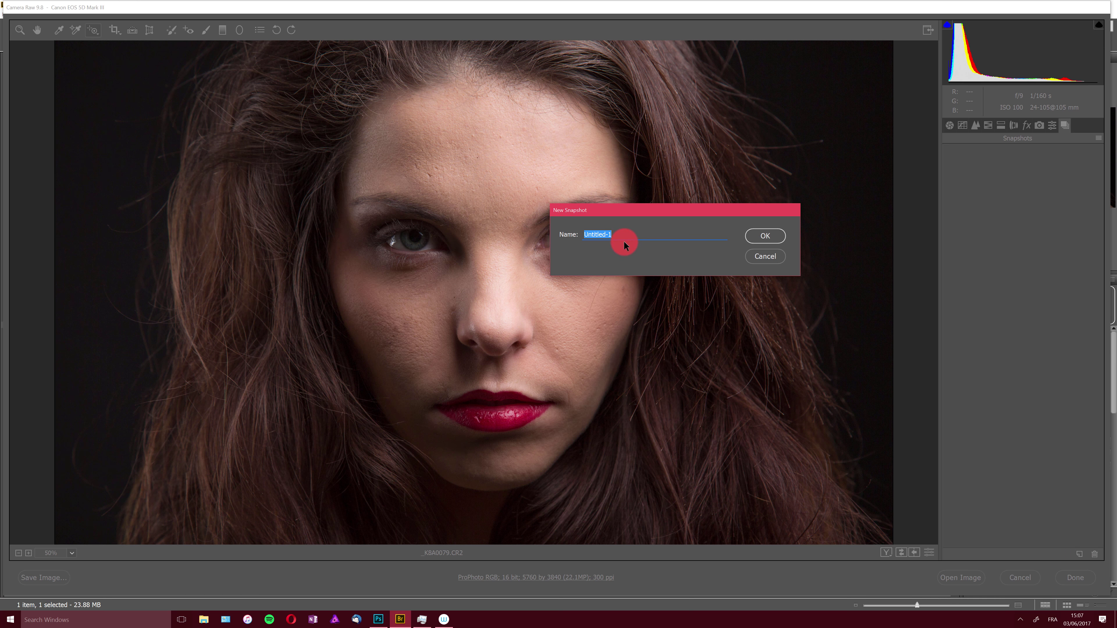
type("Starting point")
left_click(752, 239)
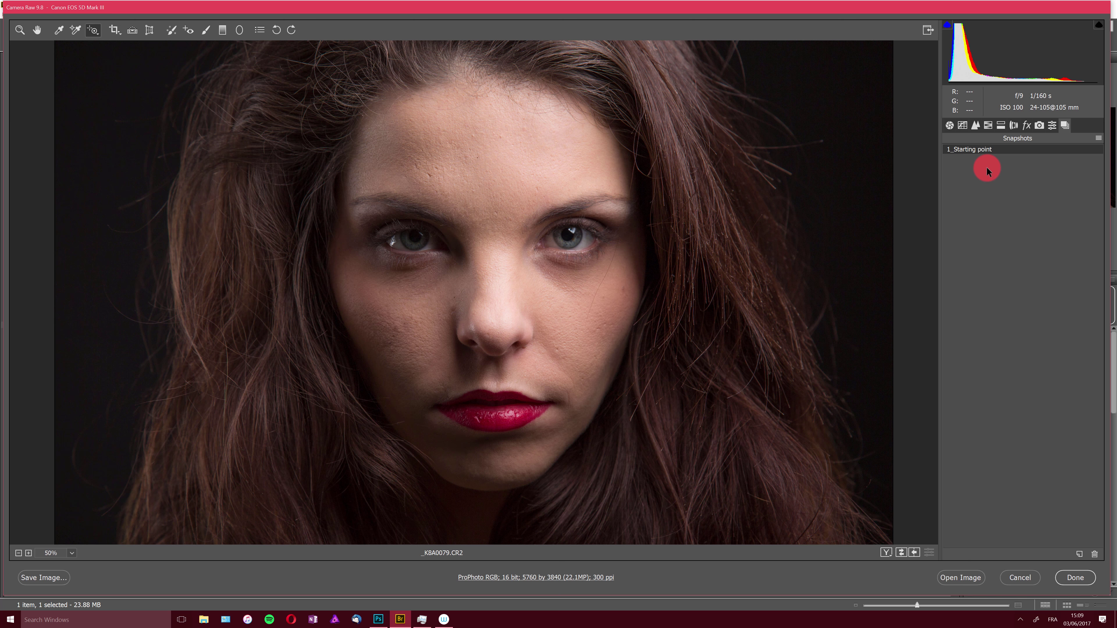
- Convert the photo to grayscale, and set the mix to Oranges -30 and Reds -28
left_click(988, 126)
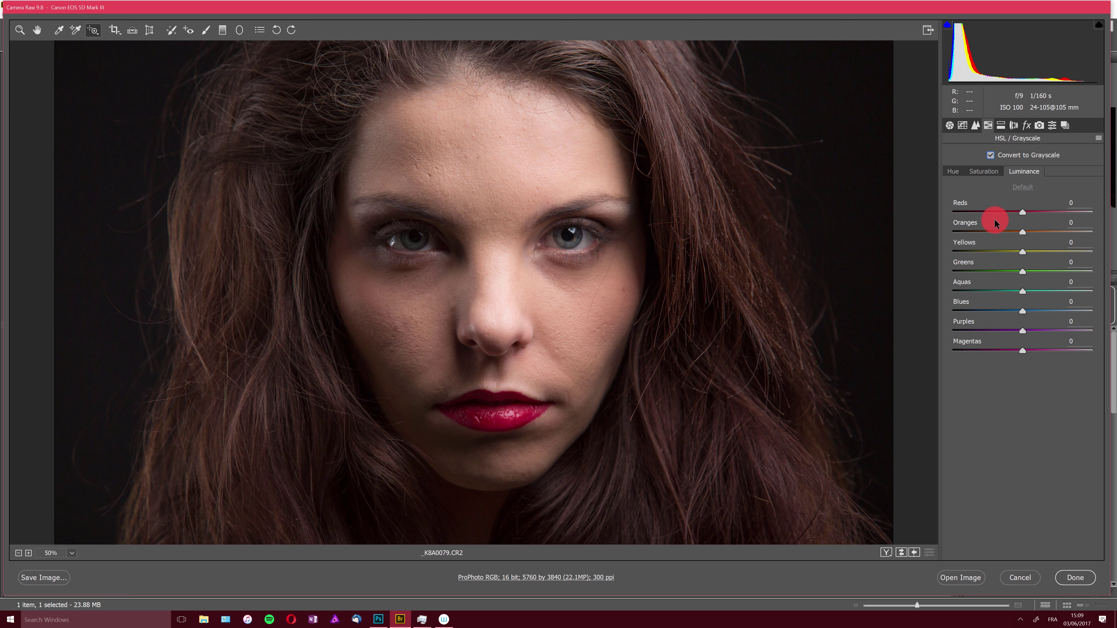
left_click_drag(1017, 231, 1001, 228)
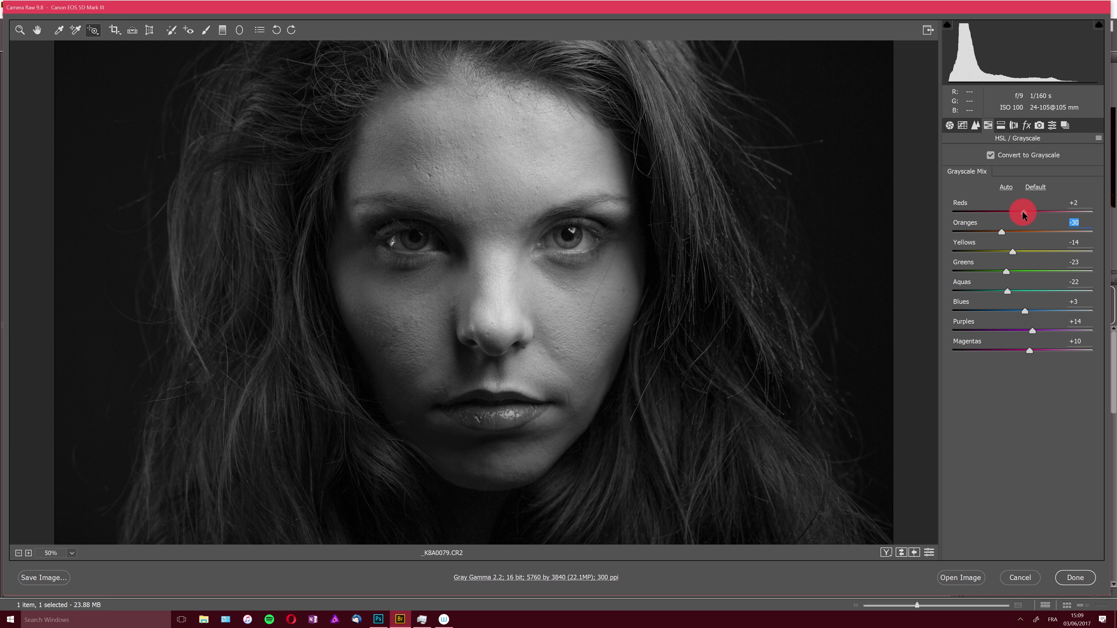
left_click_drag(1023, 214, 1003, 211)
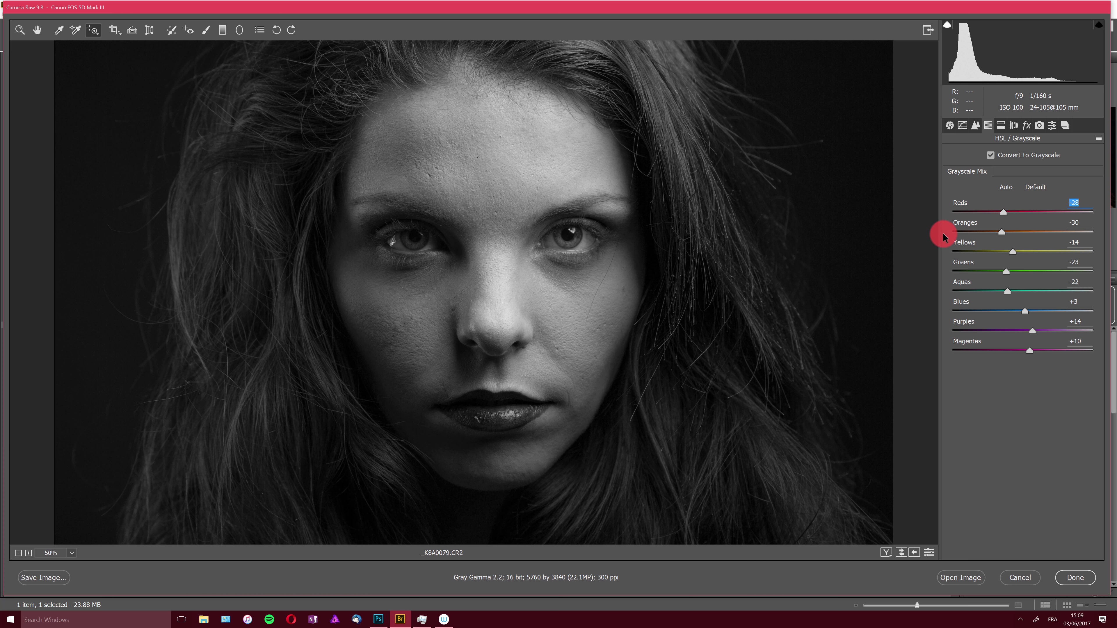
- Raise the black-and-white portrait's shadows to +99 in the Basic adjustments
left_click(950, 126)
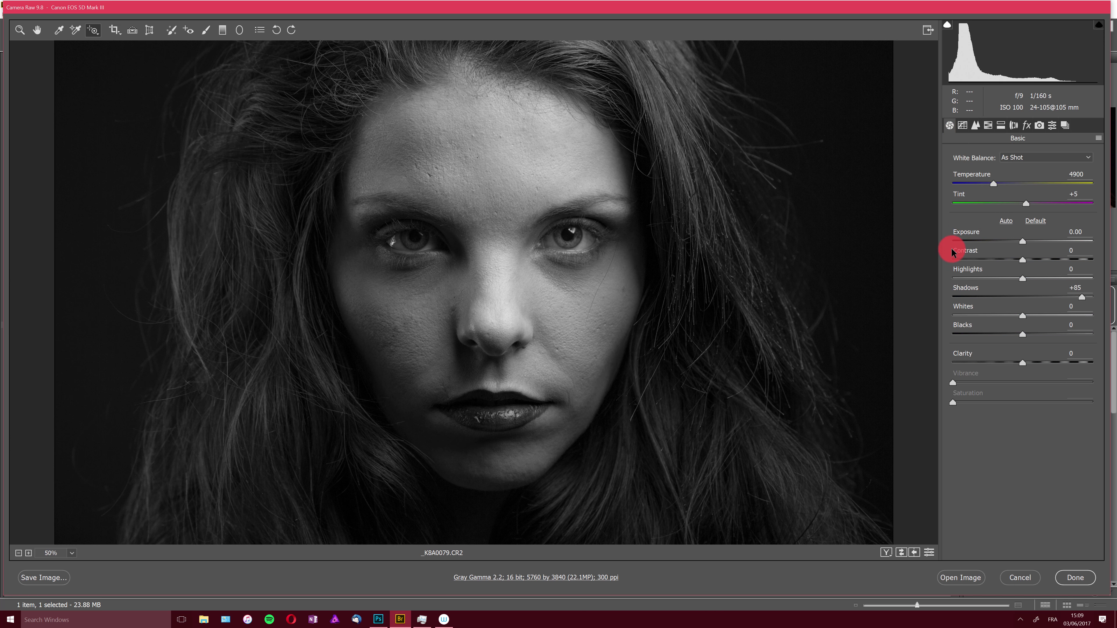
left_click(1070, 296)
left_click_drag(1083, 297, 1089, 297)
left_click(1031, 277)
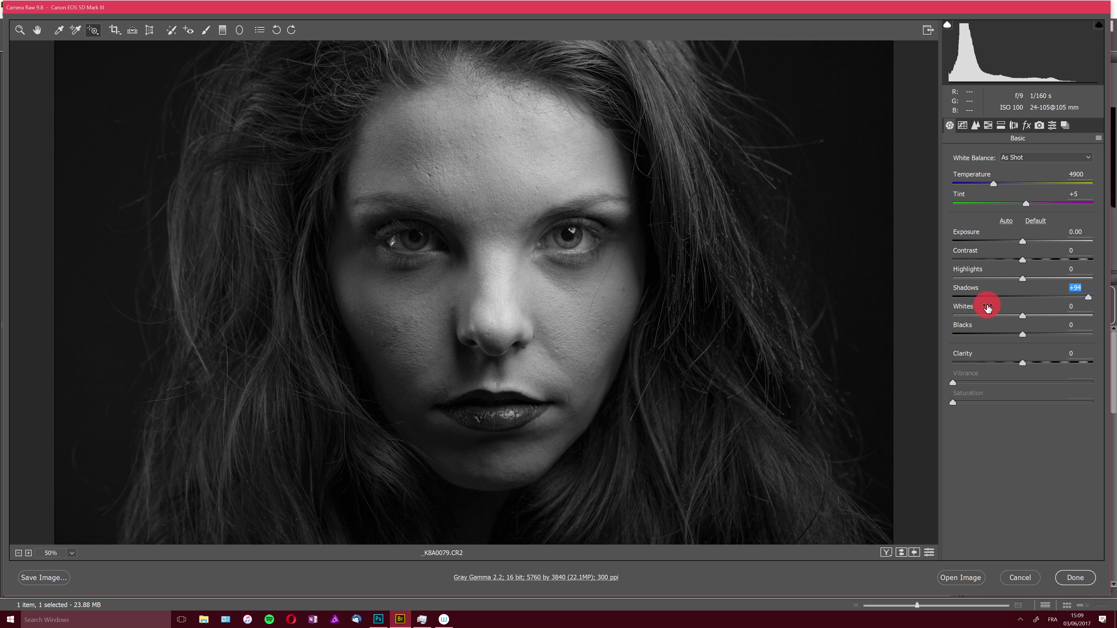
- Set the black-and-white portrait's exposure to +0.35 and its shadows to +94, and show the grayscale mix
left_click_drag(1021, 238, 1024, 243)
left_click(1021, 254)
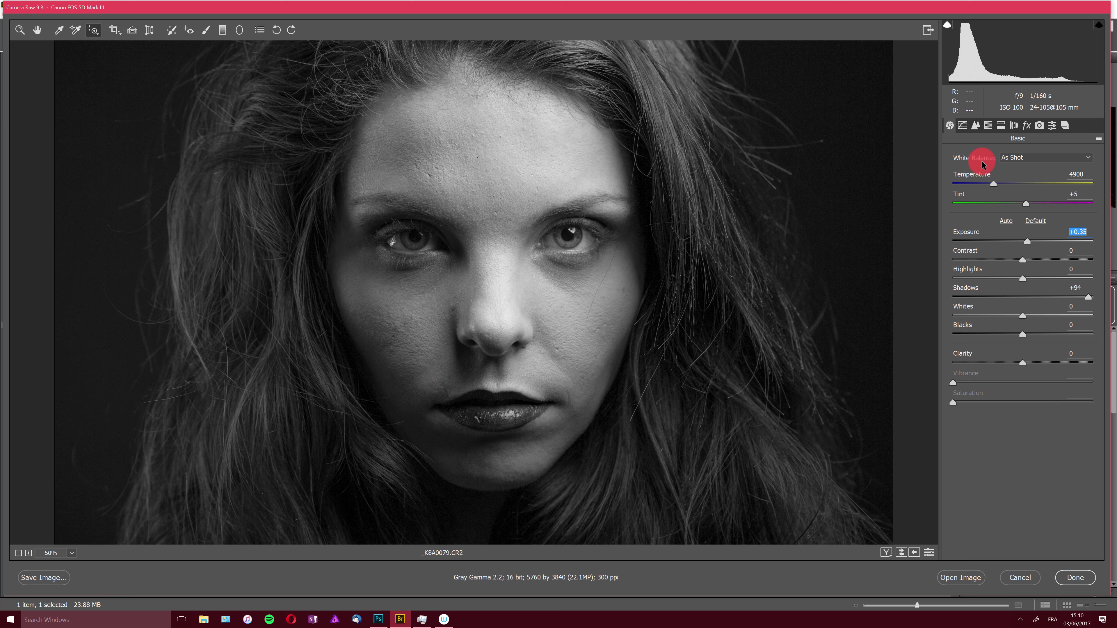
left_click(988, 125)
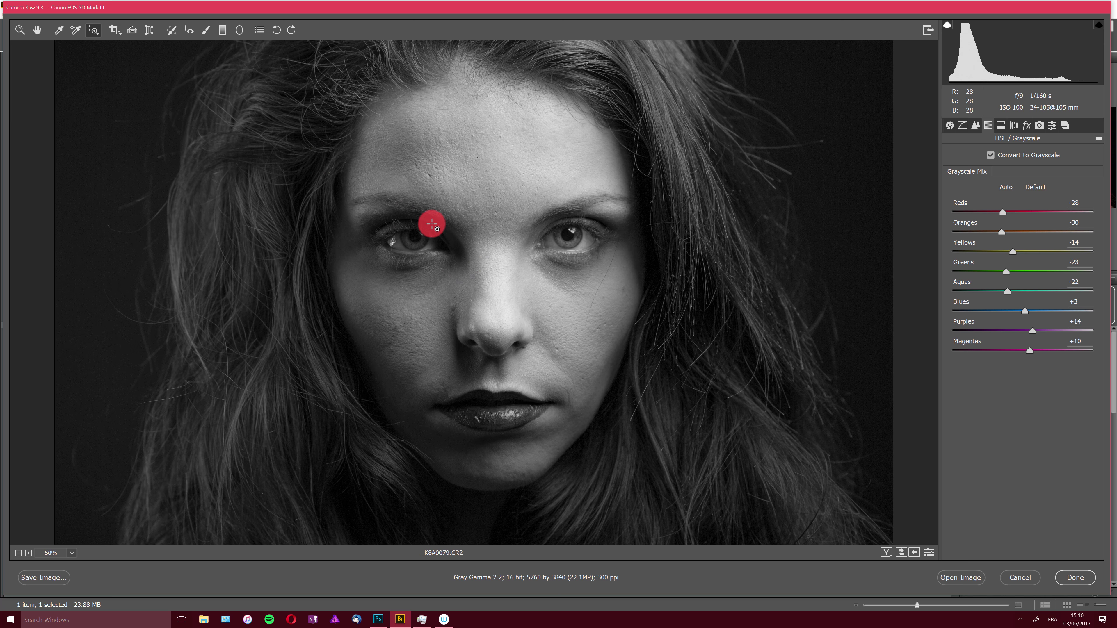
- Save the current state of the portrait as a snapshot named "2_Convereted to black and white"
left_click(1065, 126)
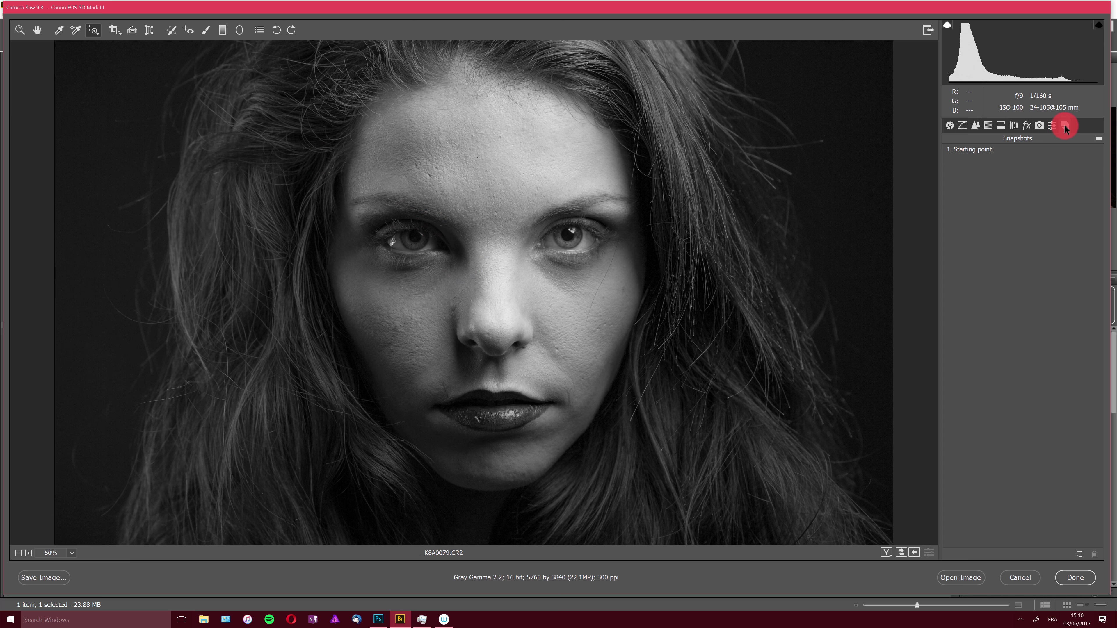
left_click(1081, 552)
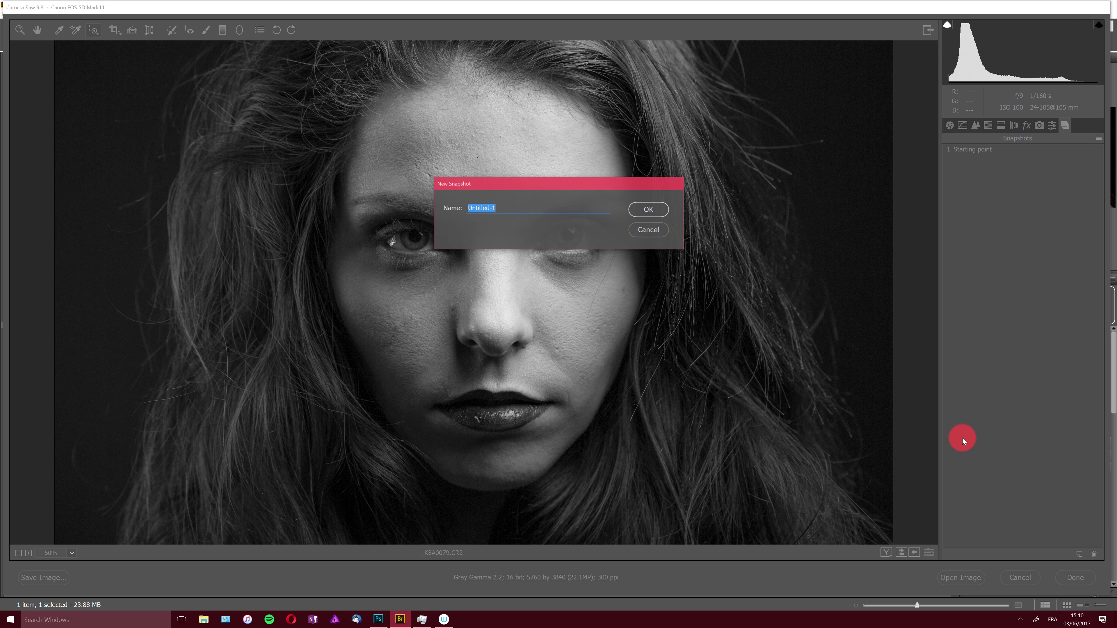
type("2")
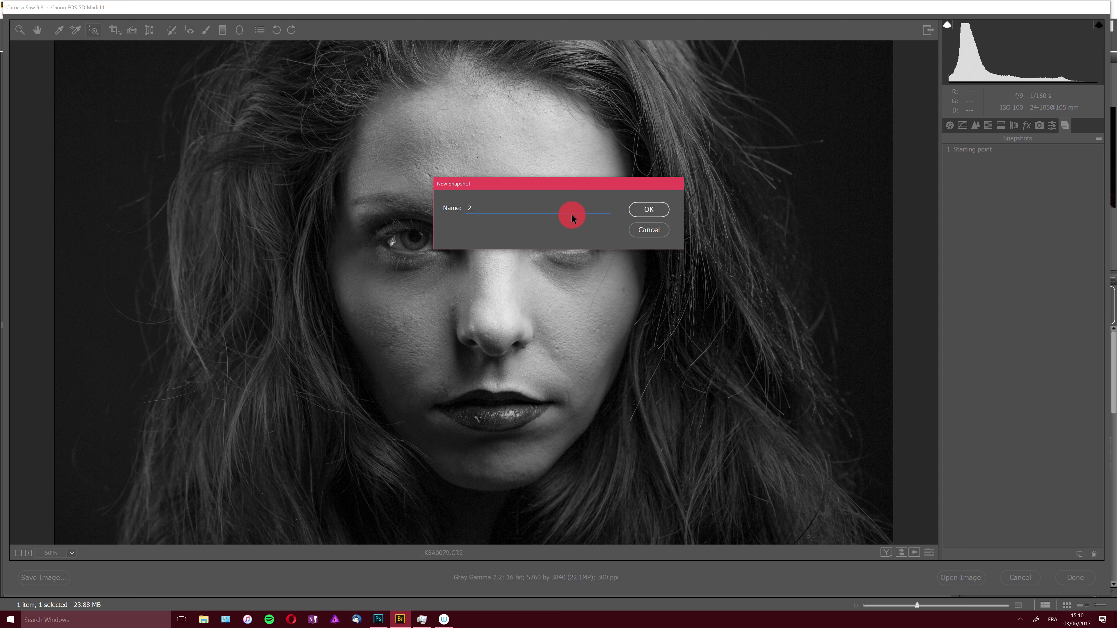
type("_Convereted to black and white")
left_click_drag(474, 214, 565, 214)
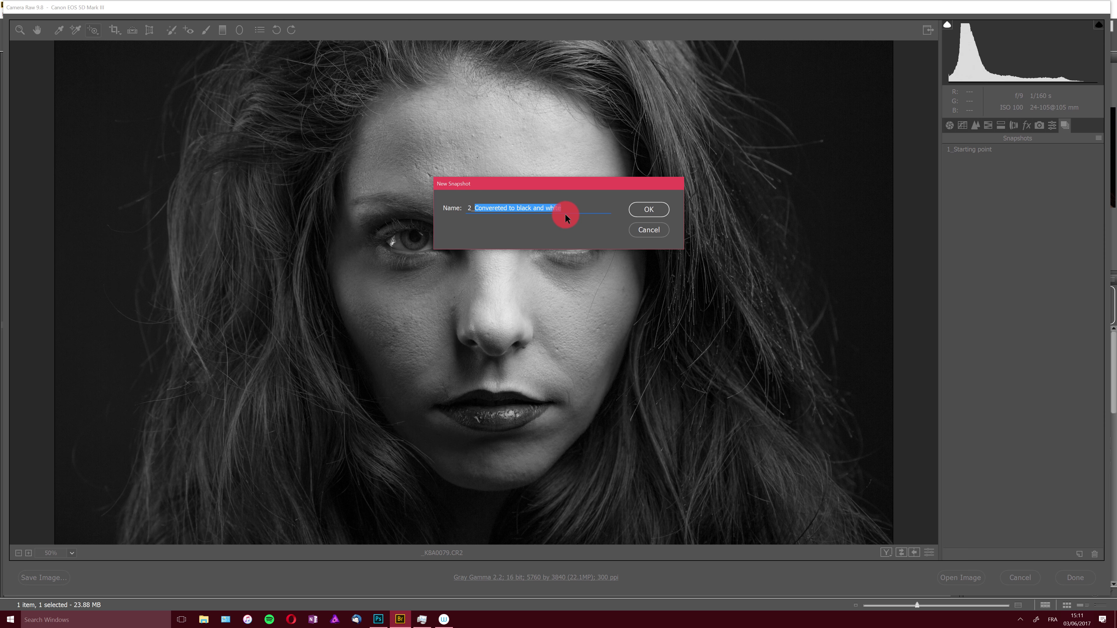
left_click(580, 211)
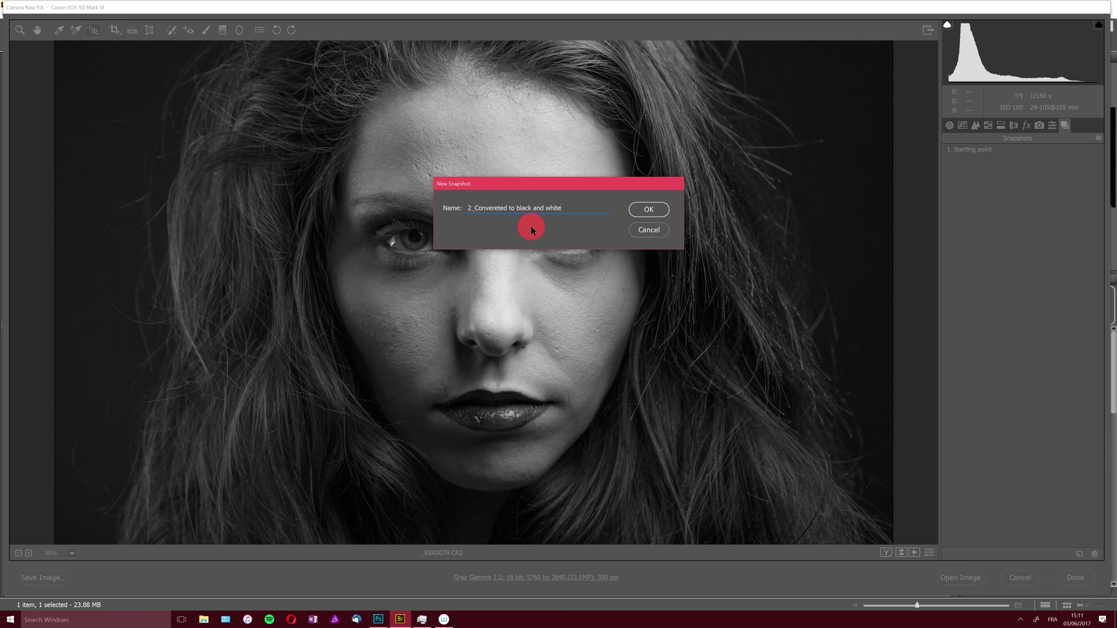
left_click(659, 211)
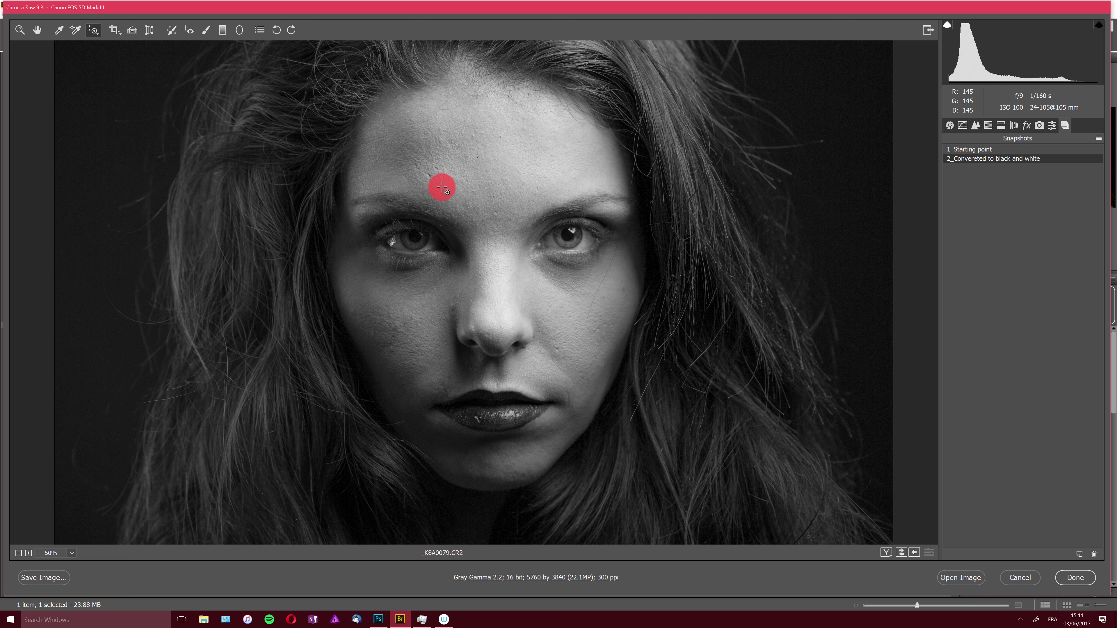
- Examine the skin on the forehead, around the eyes, nose and lips at 100% and 200% for blemishes
left_click(20, 30)
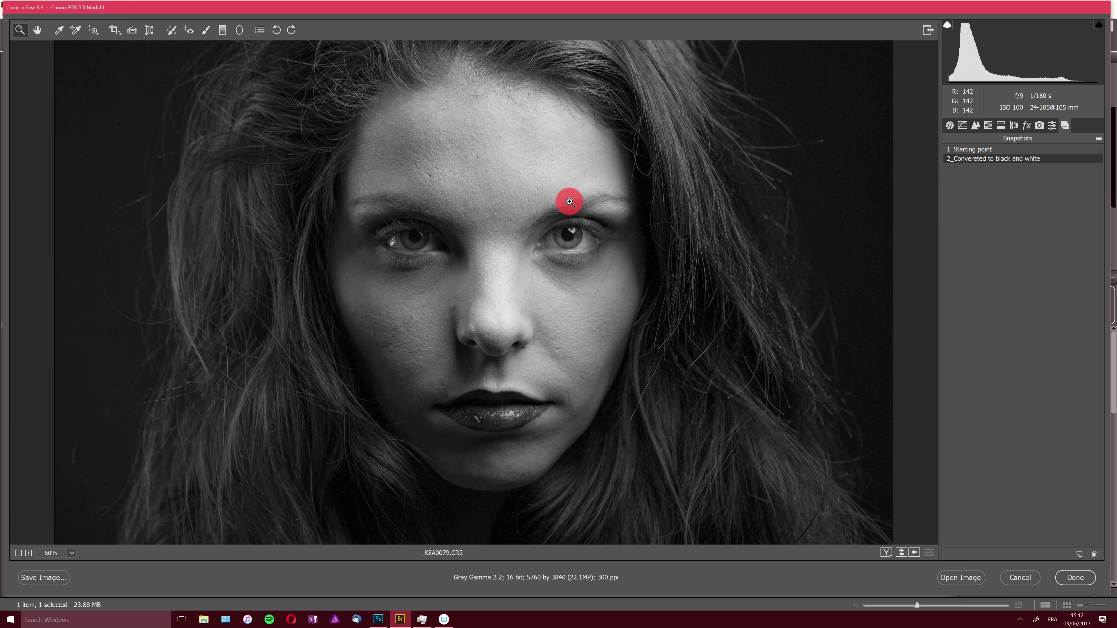
left_click(476, 179)
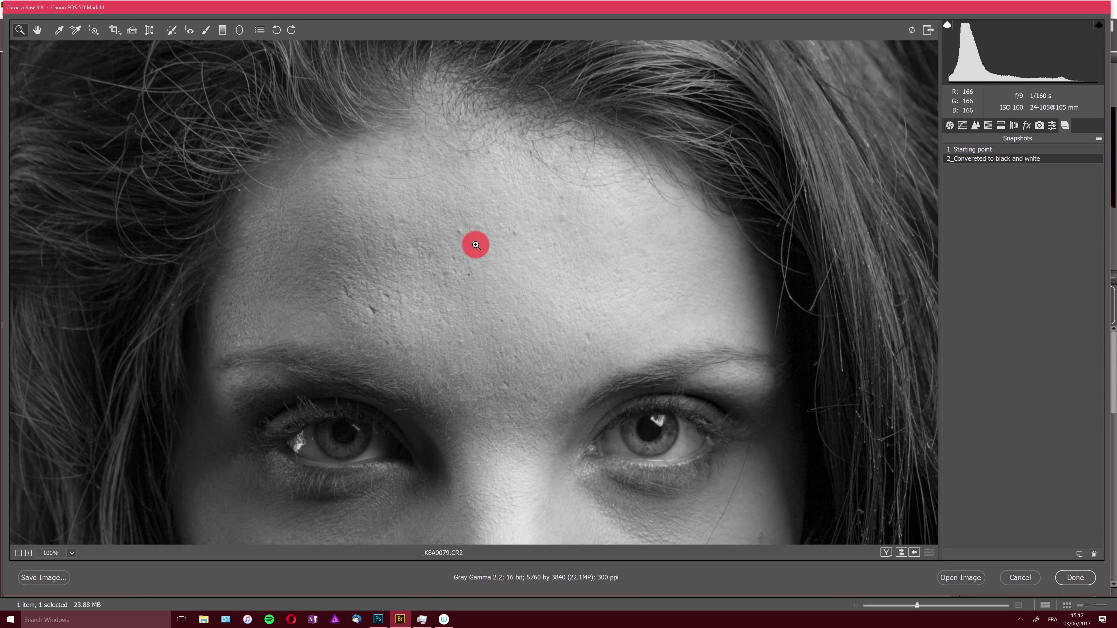
scroll(476, 245, "down", 3)
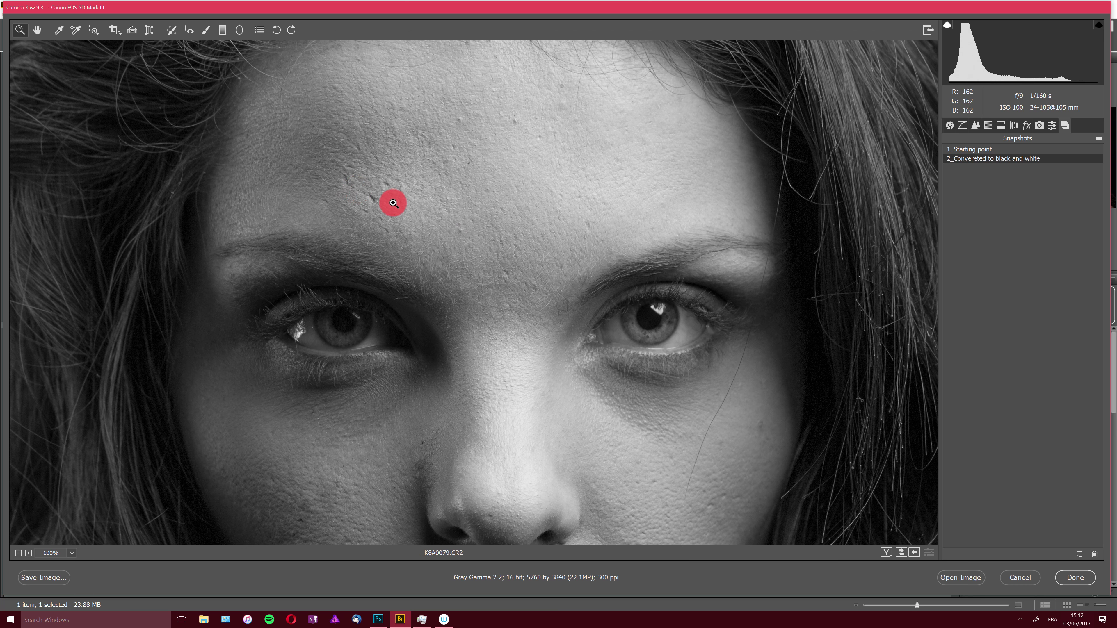
left_click(448, 201, "alt")
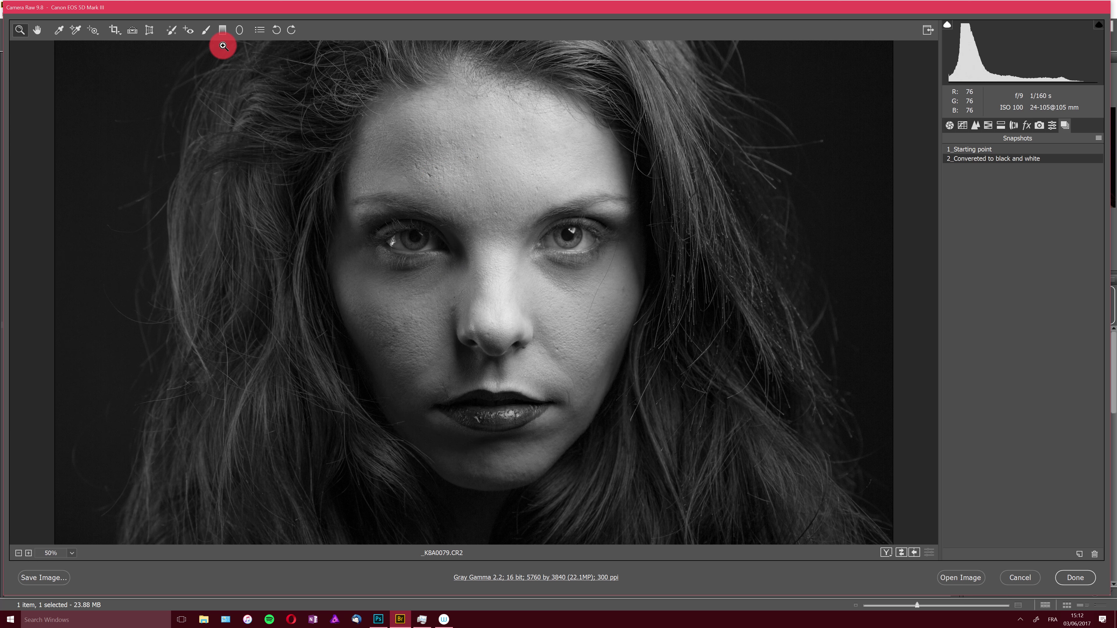
left_click(172, 30)
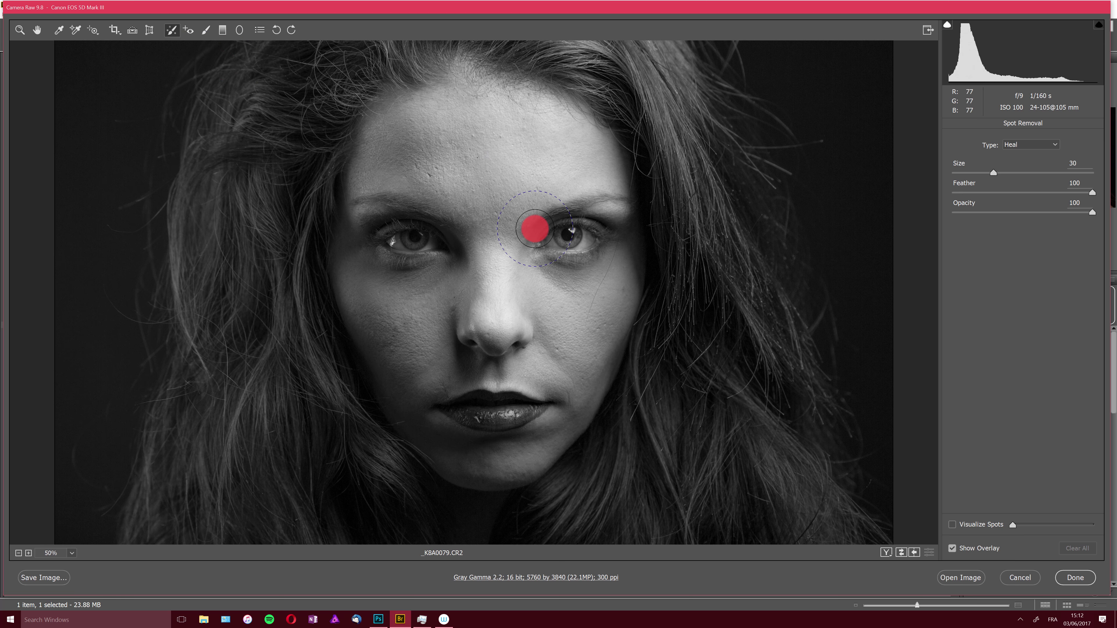
key("z")
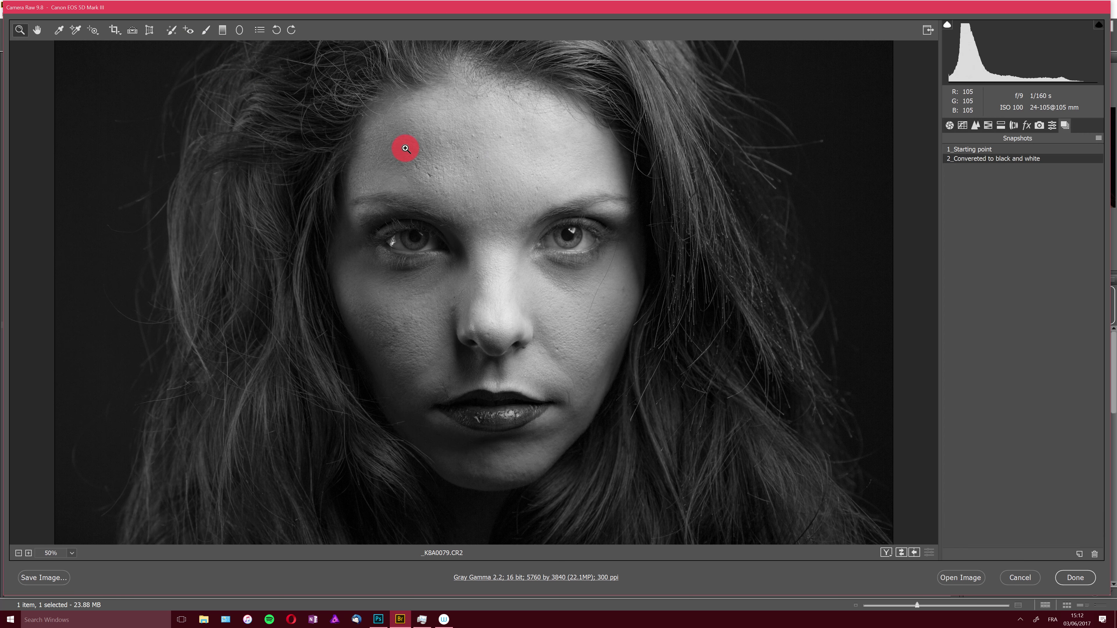
left_click(449, 156)
left_click(489, 217)
left_click(575, 329)
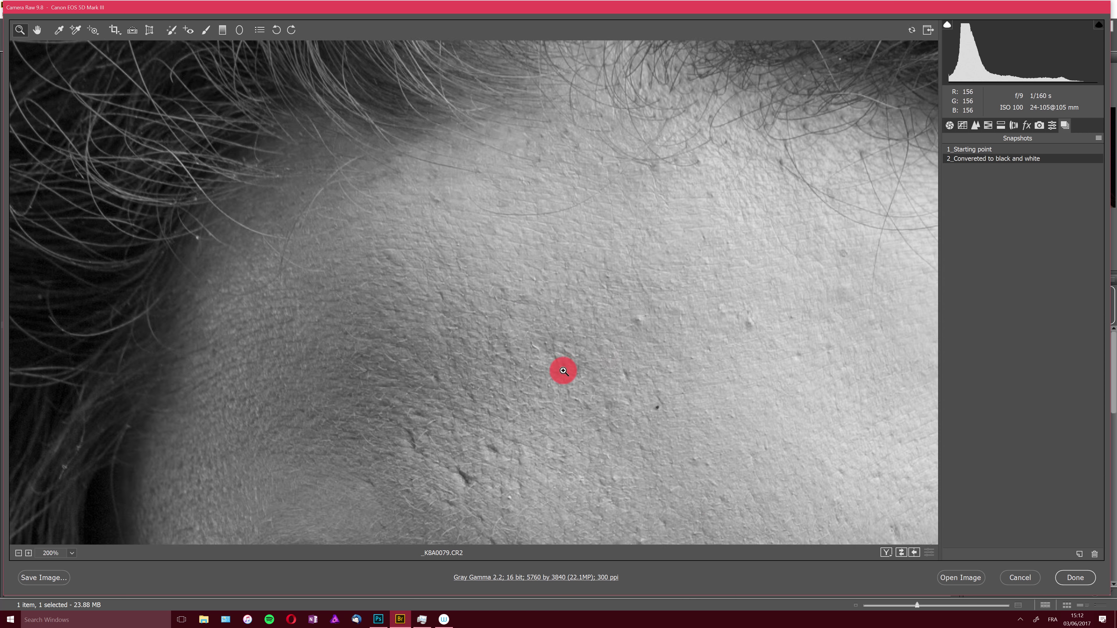
left_click_drag(547, 380, 390, 184)
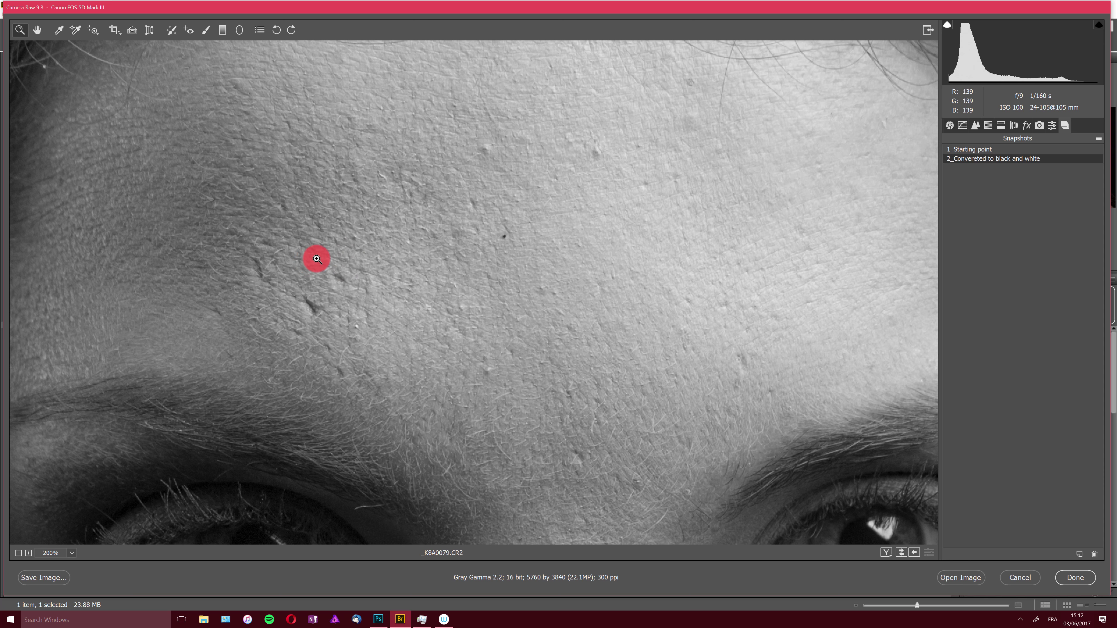
scroll(412, 292, "up", 3)
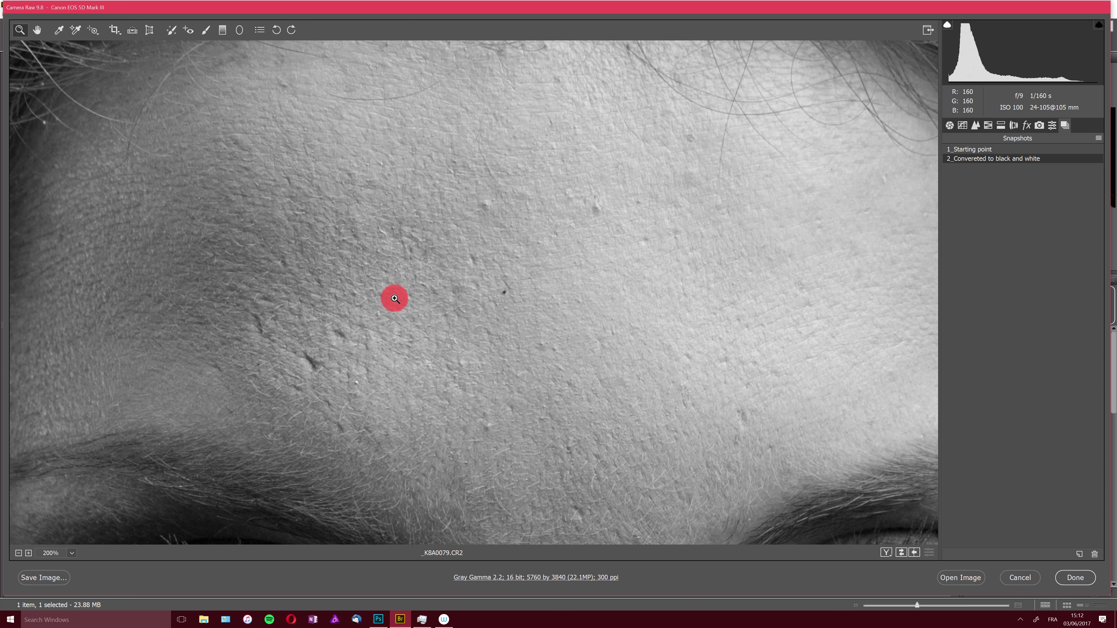
left_click(18, 552)
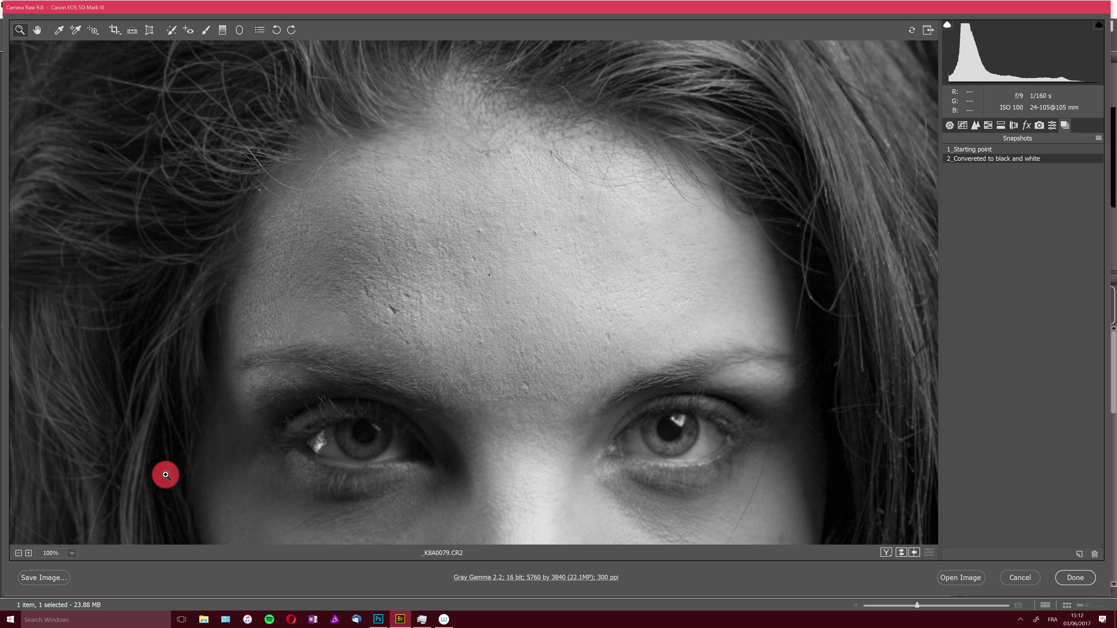
scroll(486, 404, "down", 10)
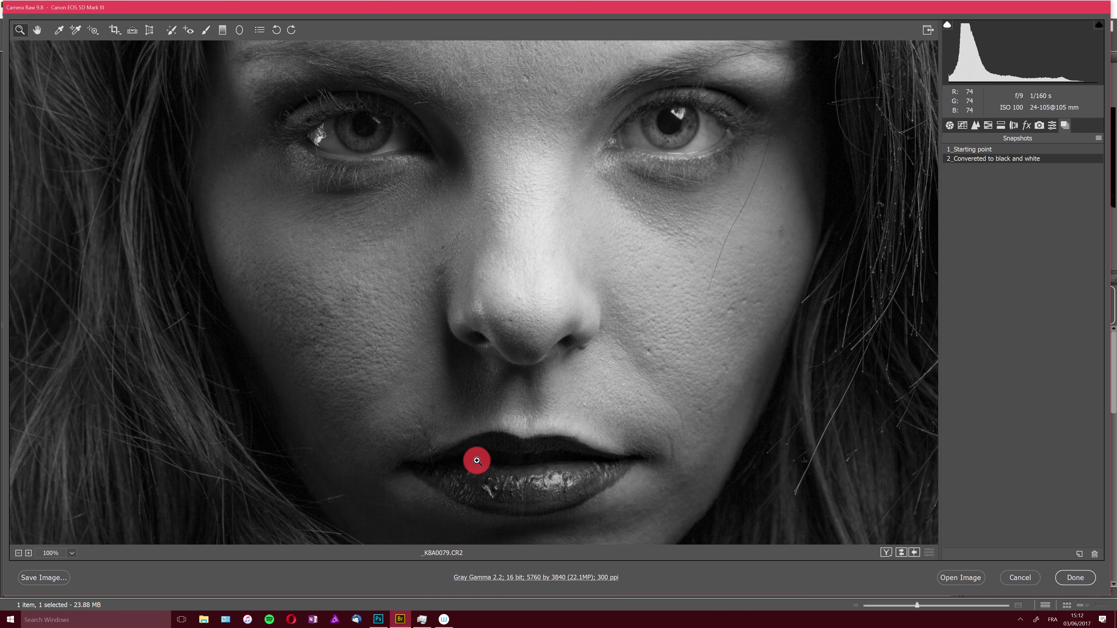
scroll(477, 460, "down", 2)
scroll(474, 456, "up", 9)
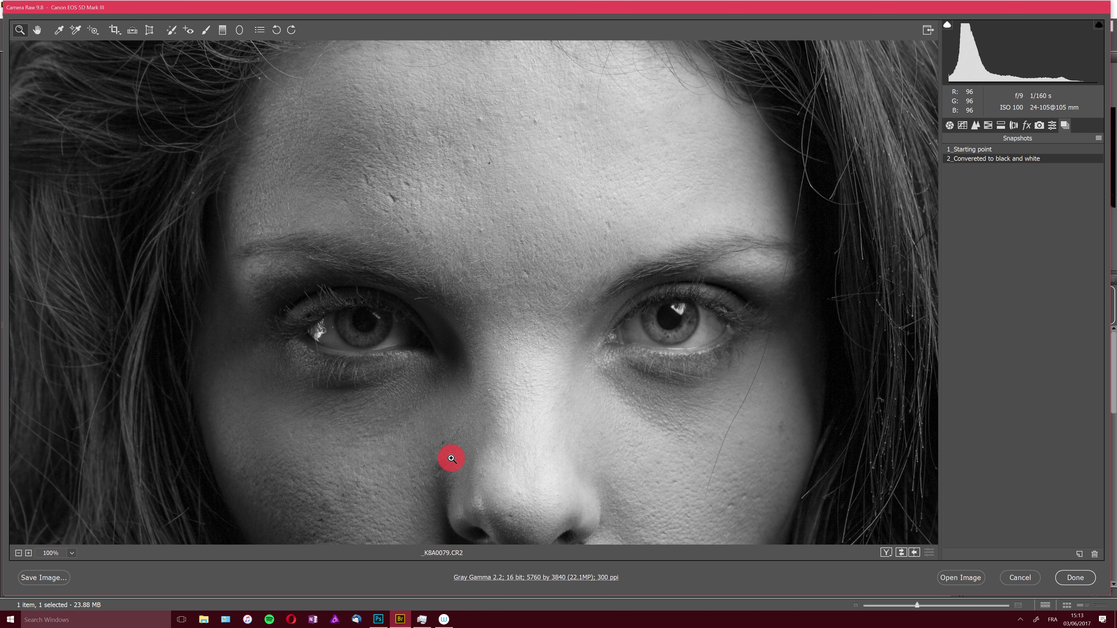
scroll(451, 458, "up", 3)
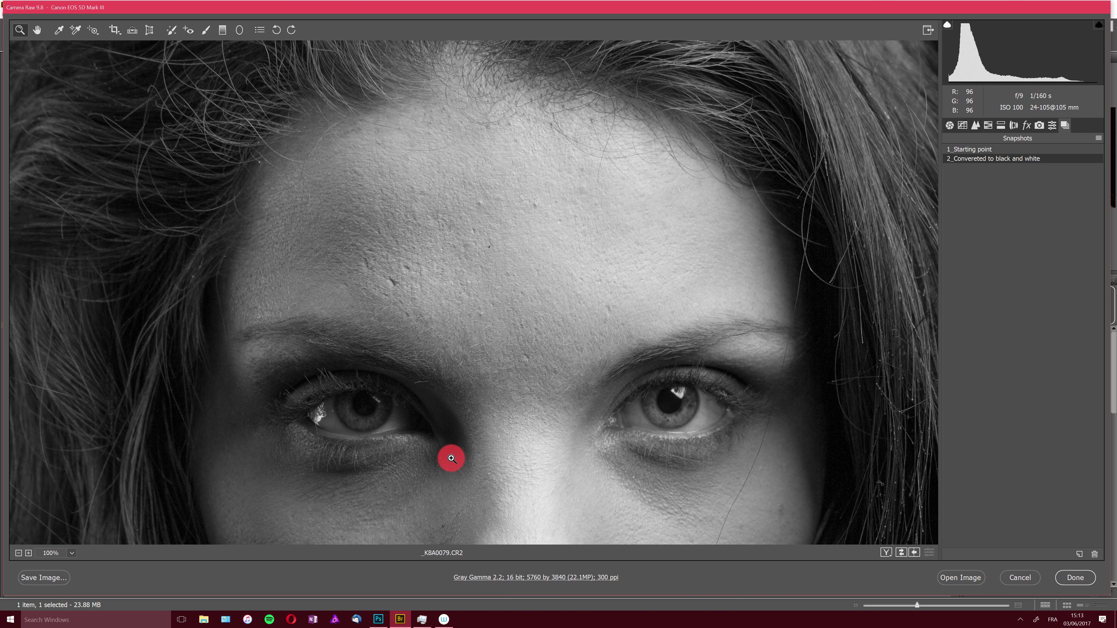
left_click(29, 553)
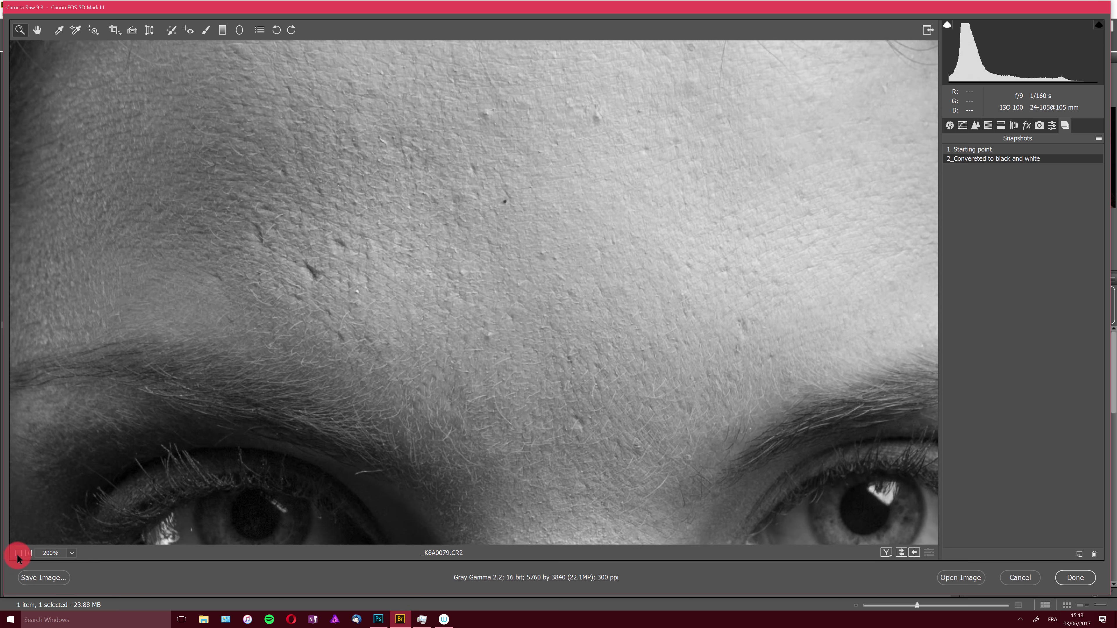
left_click(18, 553)
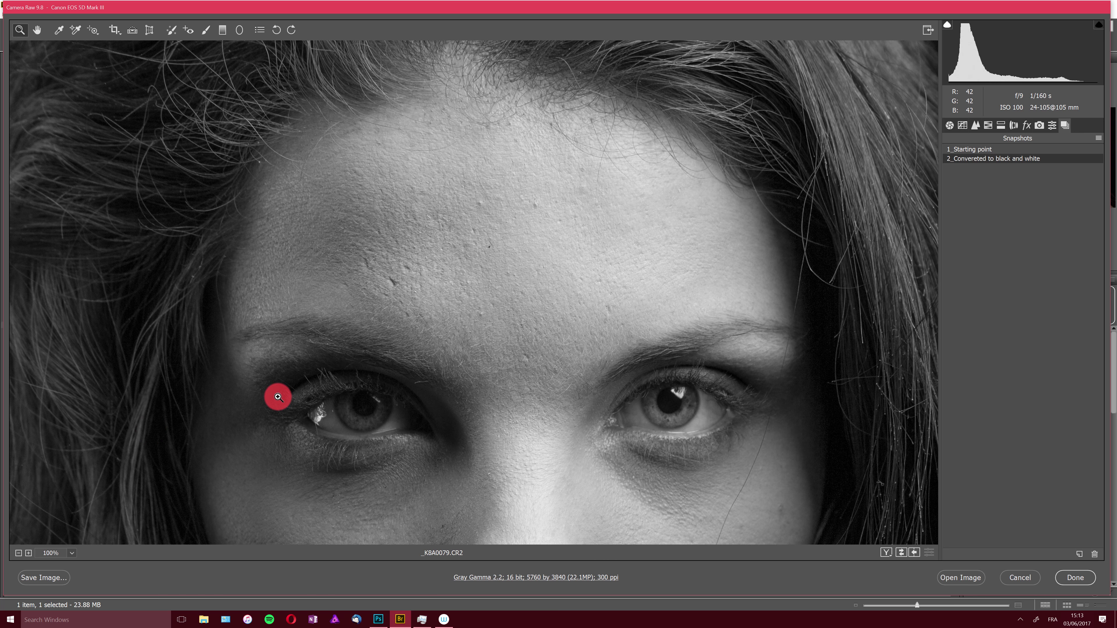
- Heal the small bump in the middle of the forehead at 200% using Spot Removal with size 15
left_click(28, 553)
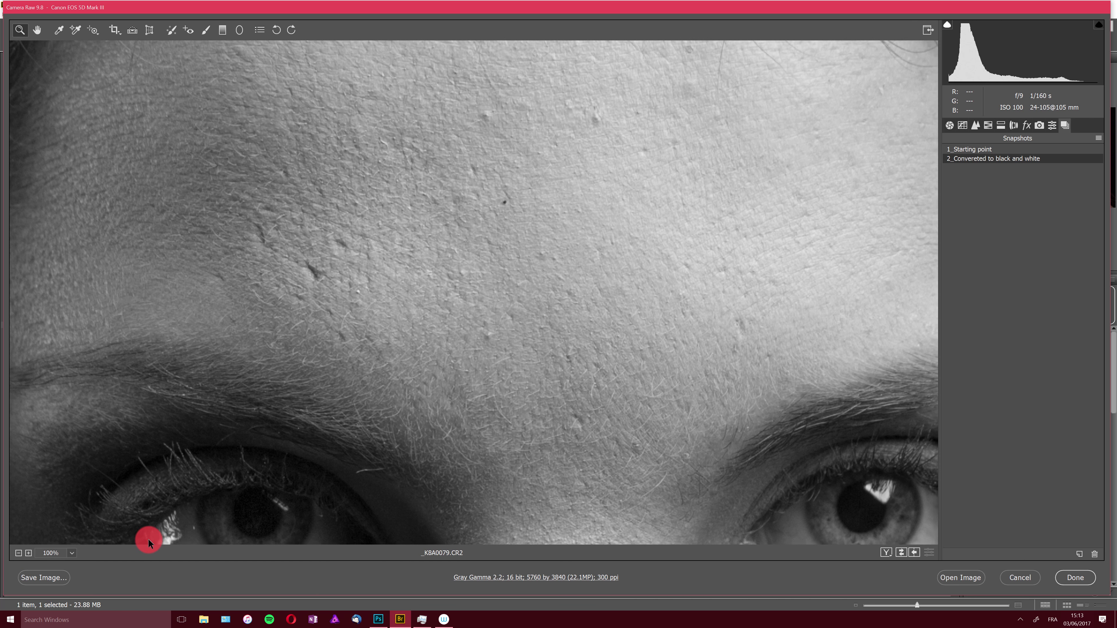
scroll(421, 411, "up", 3)
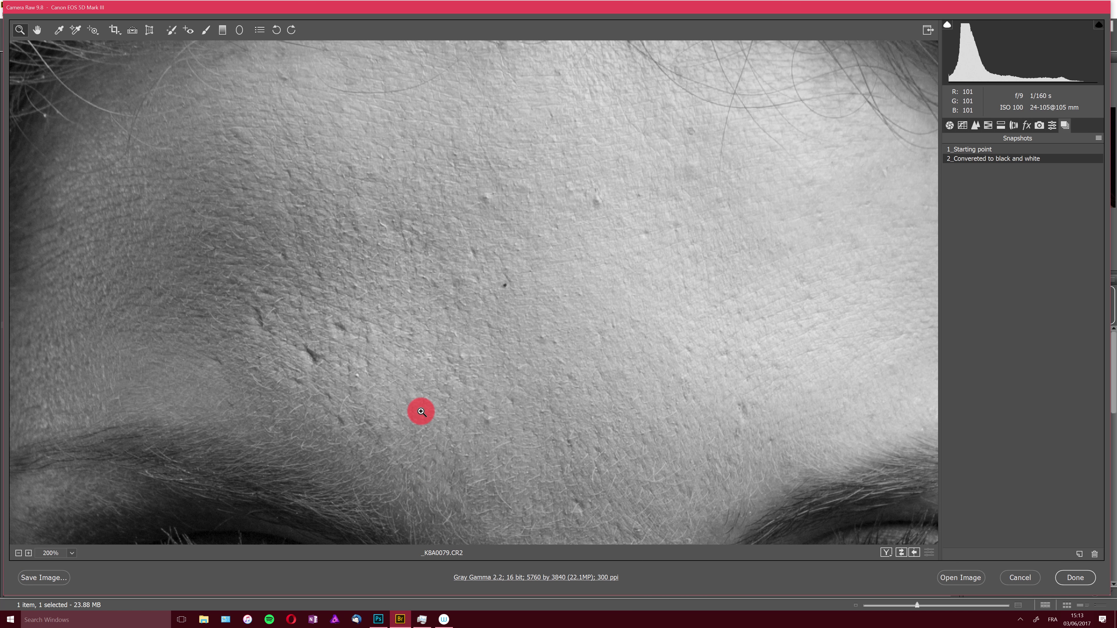
left_click(171, 30)
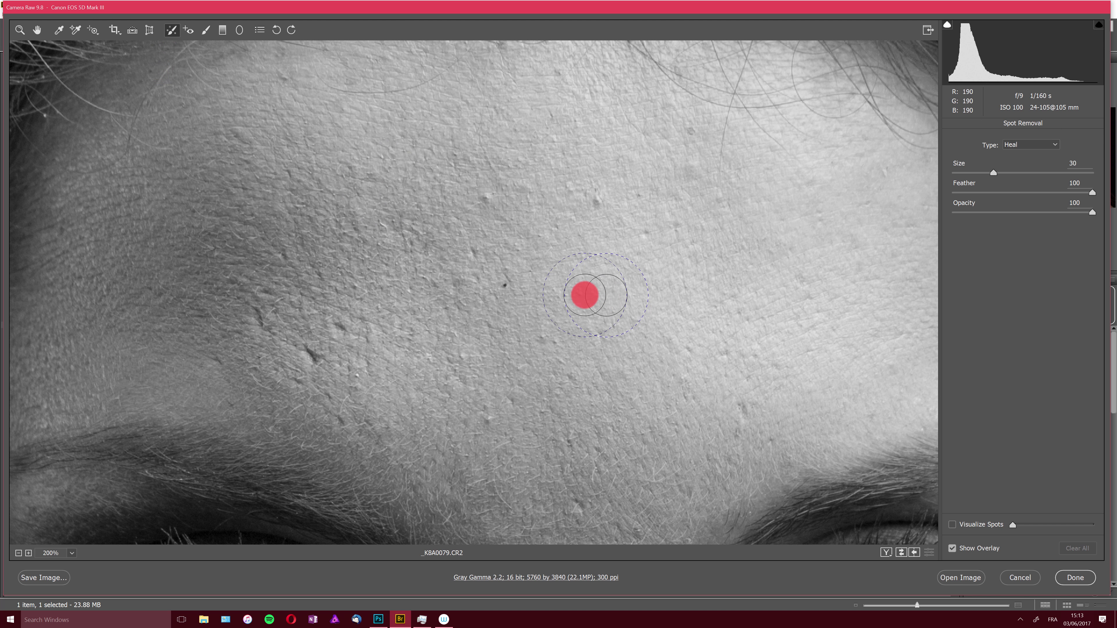
left_click_drag(993, 172, 973, 173)
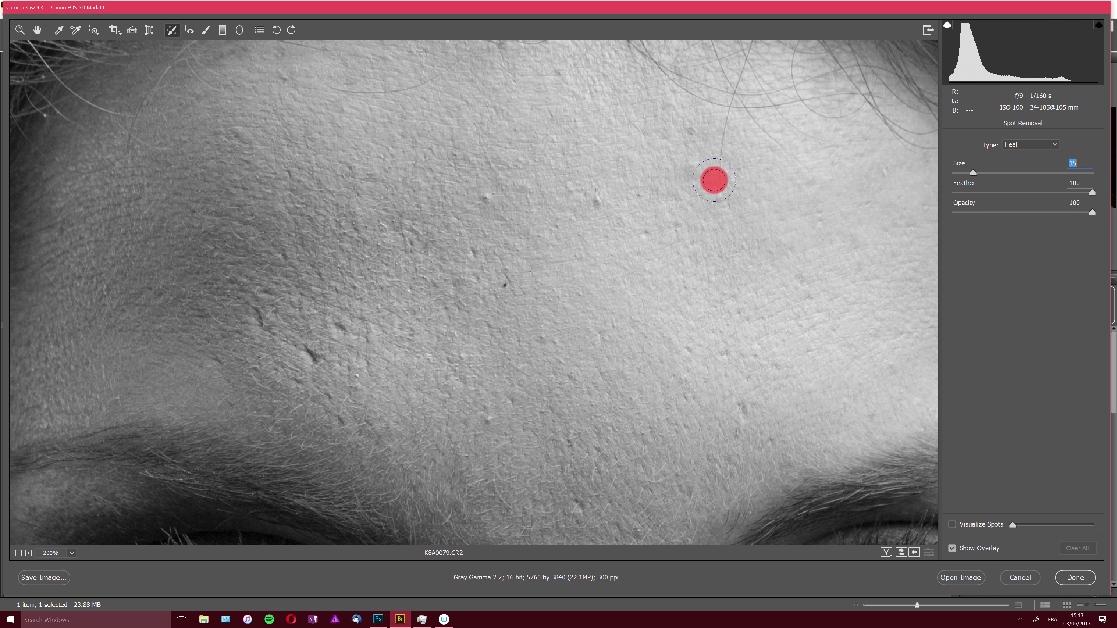
left_click(485, 198)
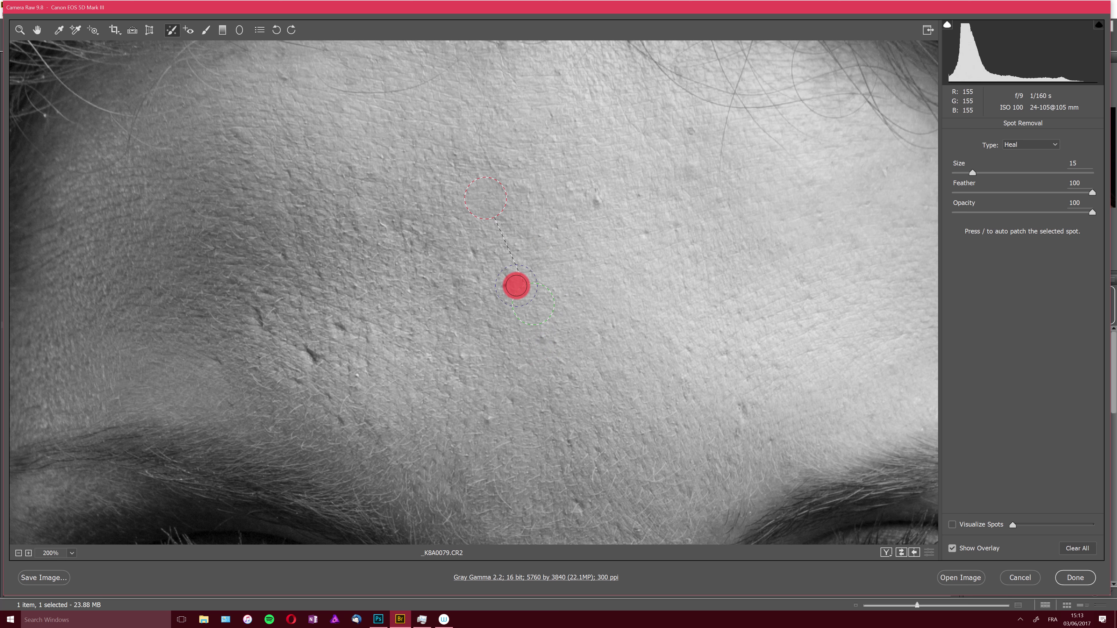
- Reposition the sampling source of the healed forehead spot onto the clean skin just above it
mouse_move(516, 286)
left_mouse_down()
mouse_move(543, 285)
mouse_move(550, 194)
left_mouse_up()
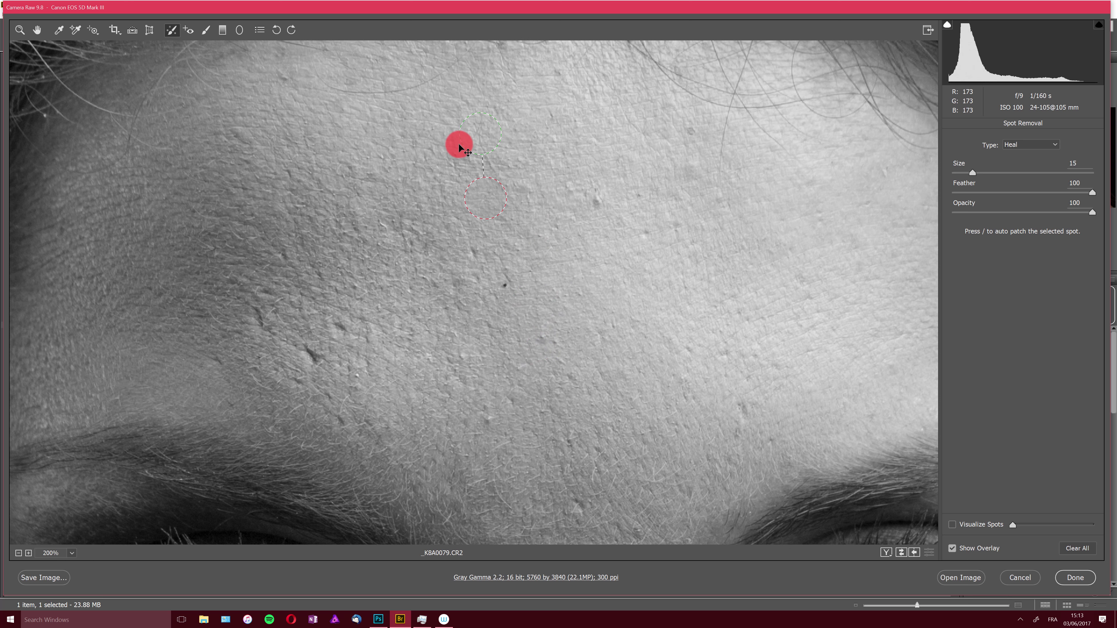
left_click_drag(459, 145, 418, 163)
left_click_drag(422, 153, 480, 146)
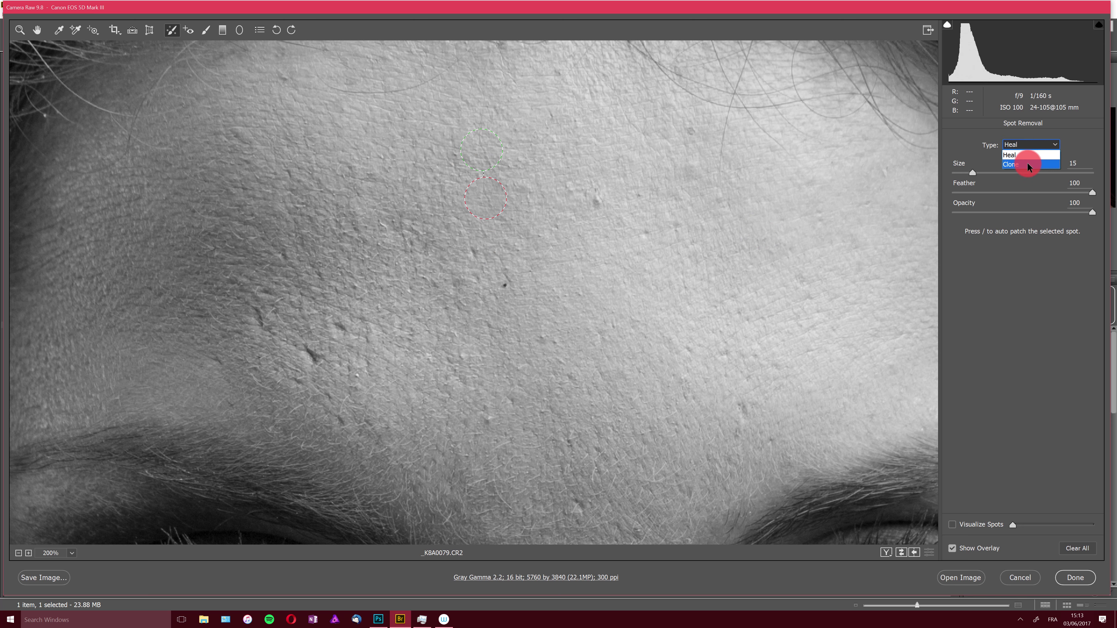
- Try the Clone type on the forehead spot, and return its type to Heal
left_click(1028, 165)
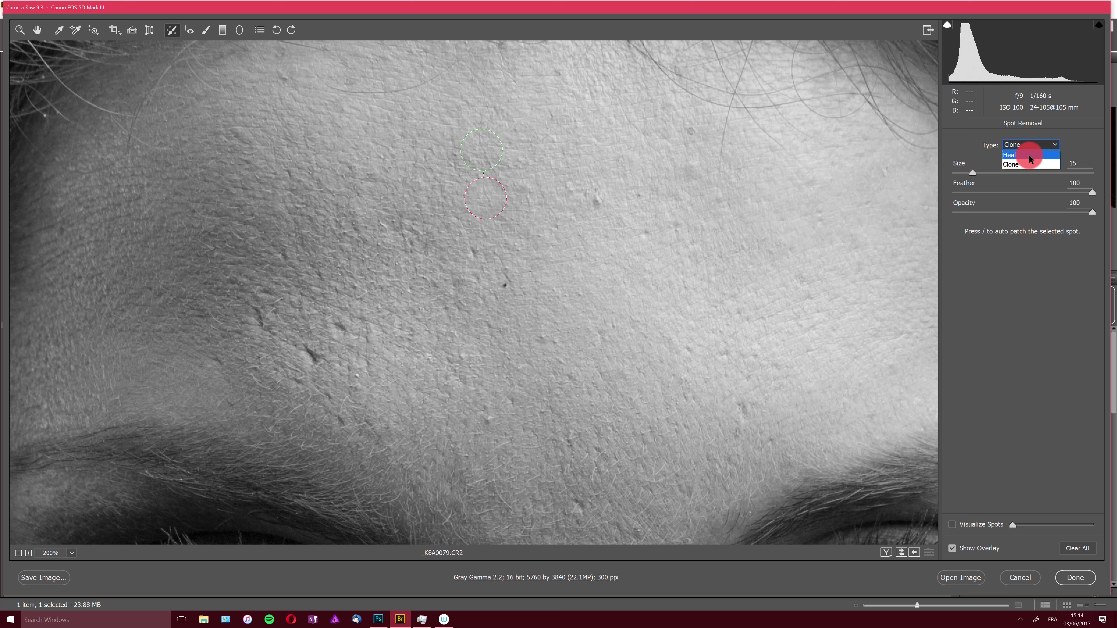
left_click(1030, 155)
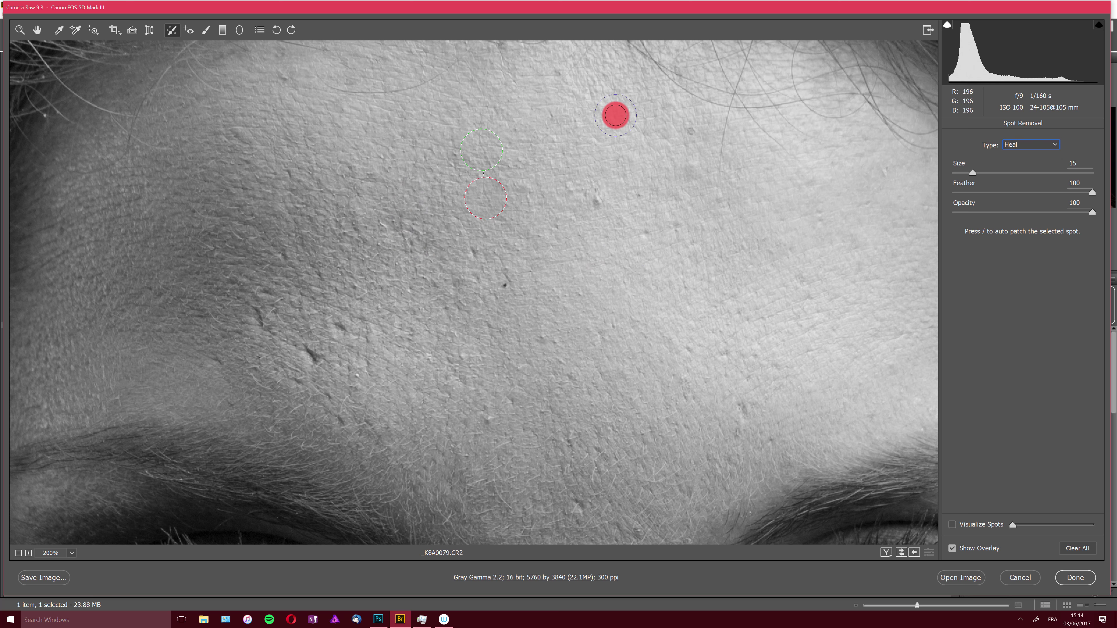
left_click(509, 180)
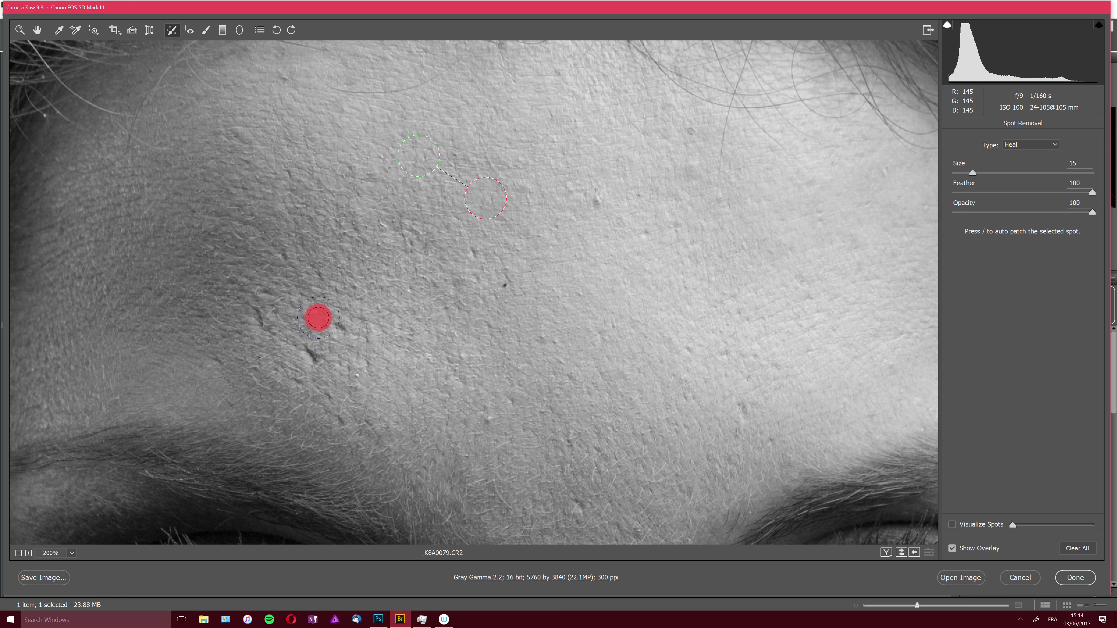
- Heal two marks above the eyebrow on the shadowed side at size 15 and shift the lower mark's sampling source onto cleaner skin
left_click(262, 320)
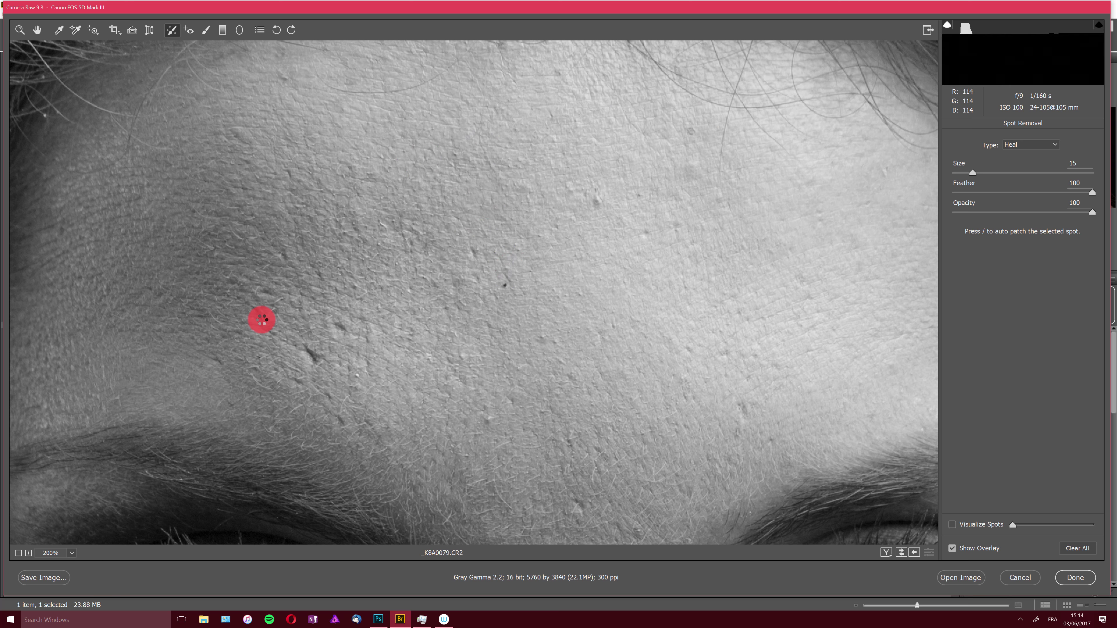
left_click(311, 355)
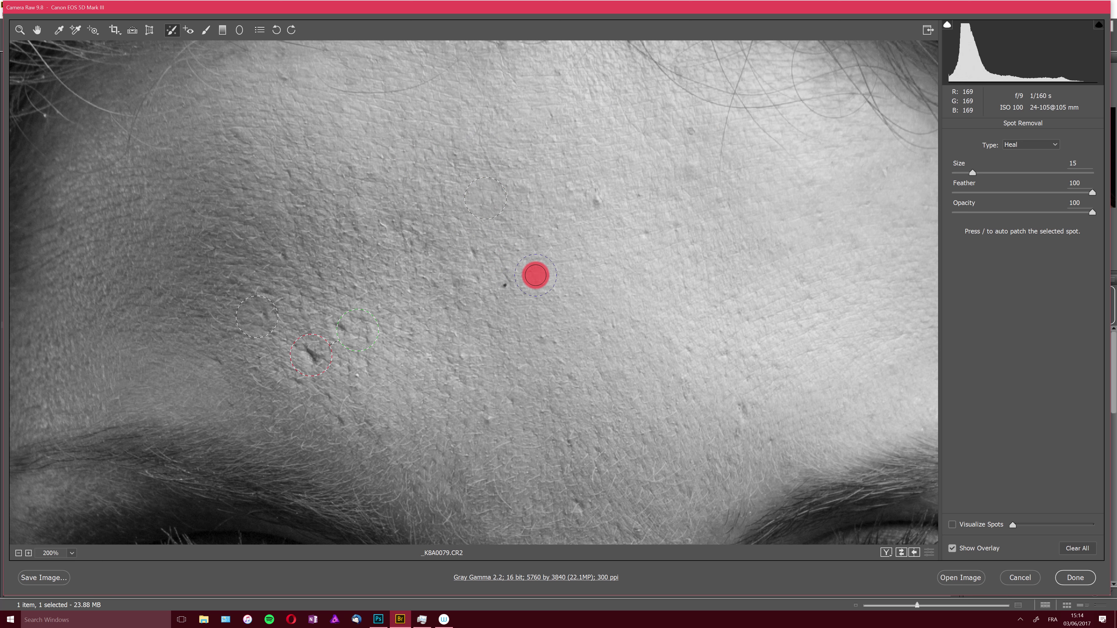
left_click_drag(362, 329, 382, 338)
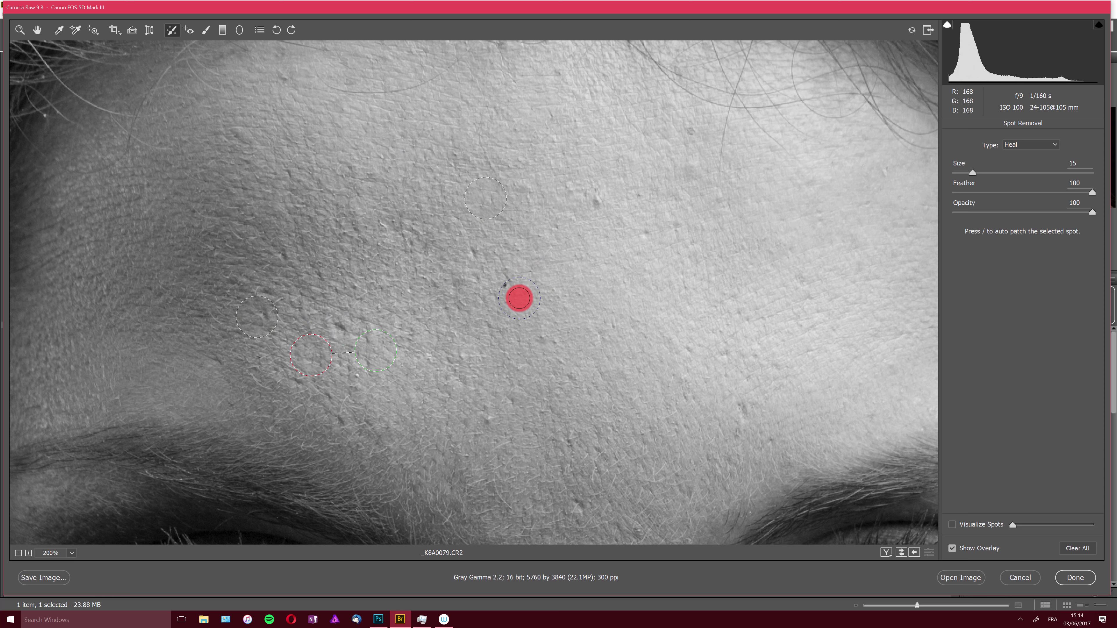
- Soften the crease beside the mouth corner and the smile line on the brighter cheek with Heal strokes at size 9
scroll(453, 388, "down", 15)
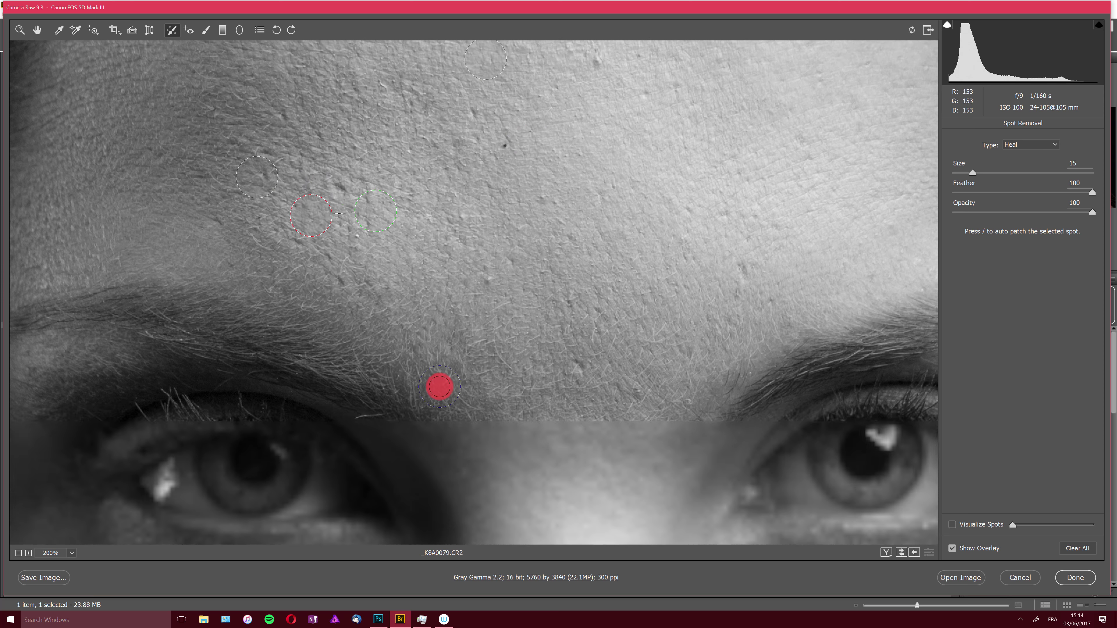
scroll(440, 386, "down", 2)
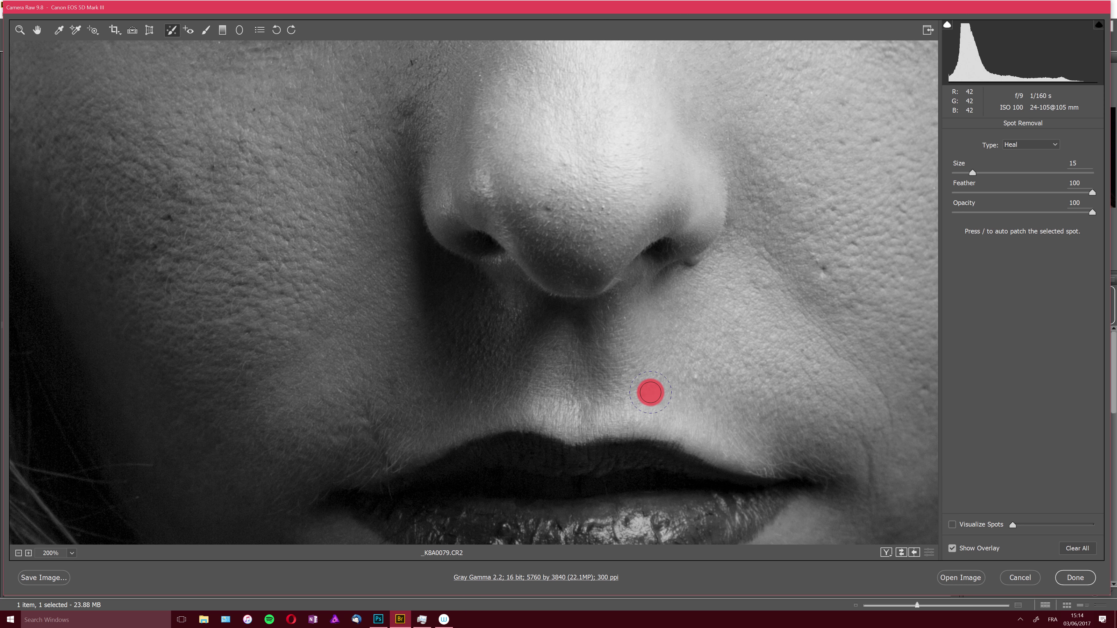
left_click_drag(793, 379, 459, 300)
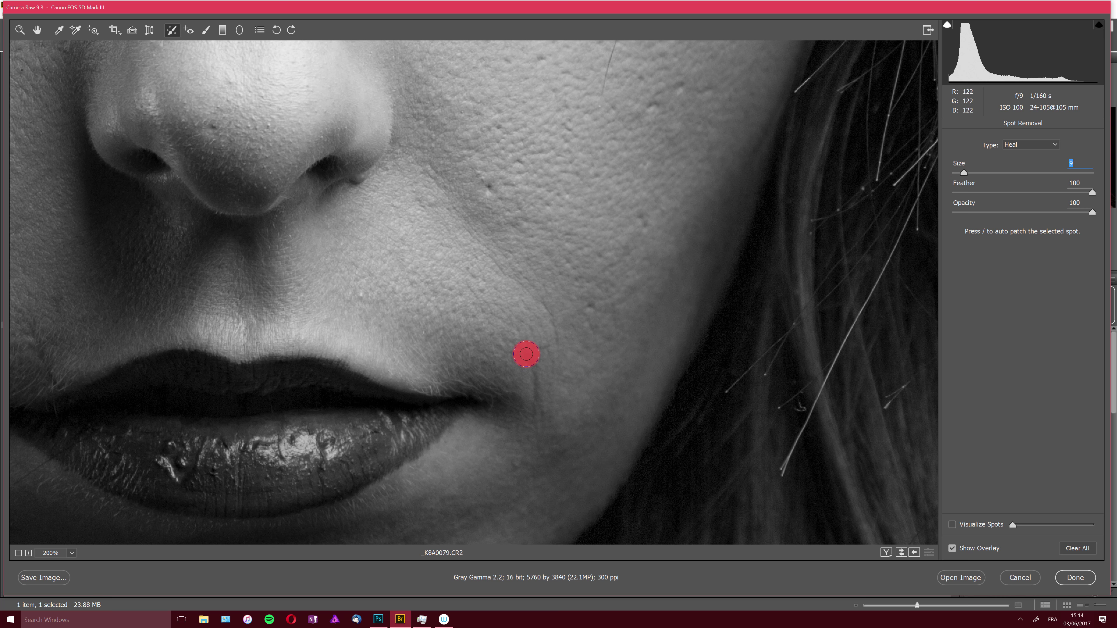
left_click_drag(522, 348, 533, 439)
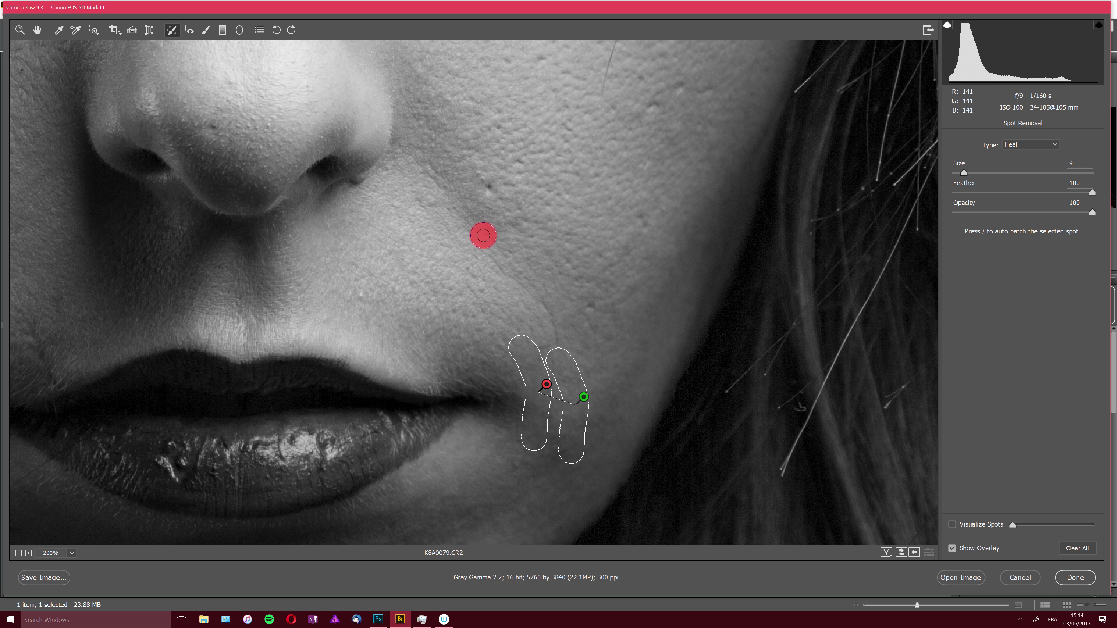
left_click_drag(553, 334, 470, 227)
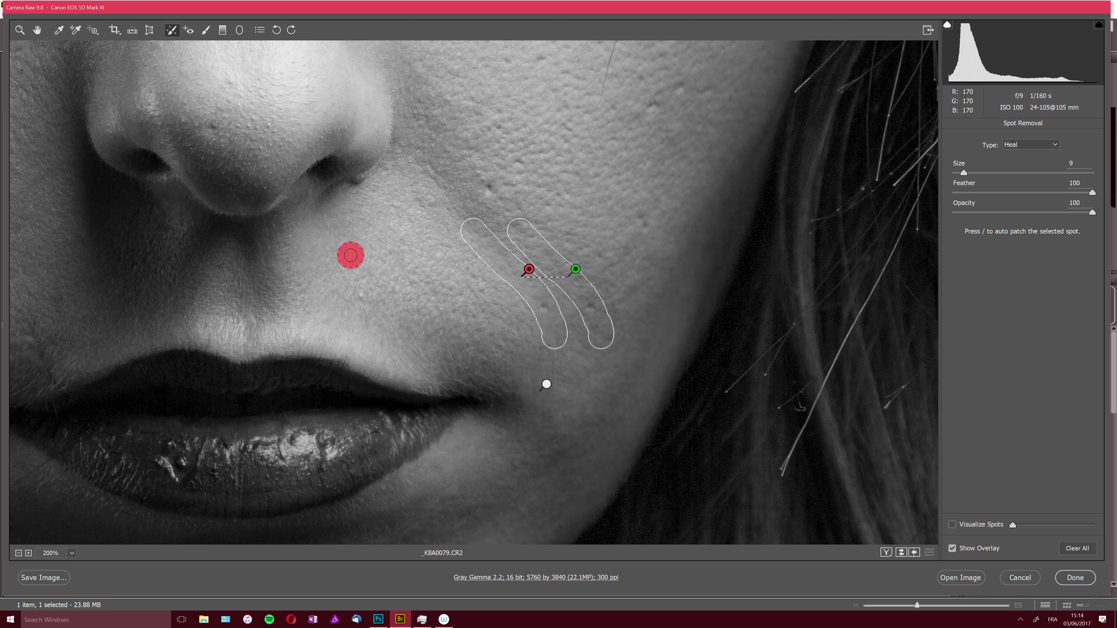
- Heal the small blemishes on the bright side of the forehead, above the eyebrow, at size 9
scroll(311, 265, "up", 8)
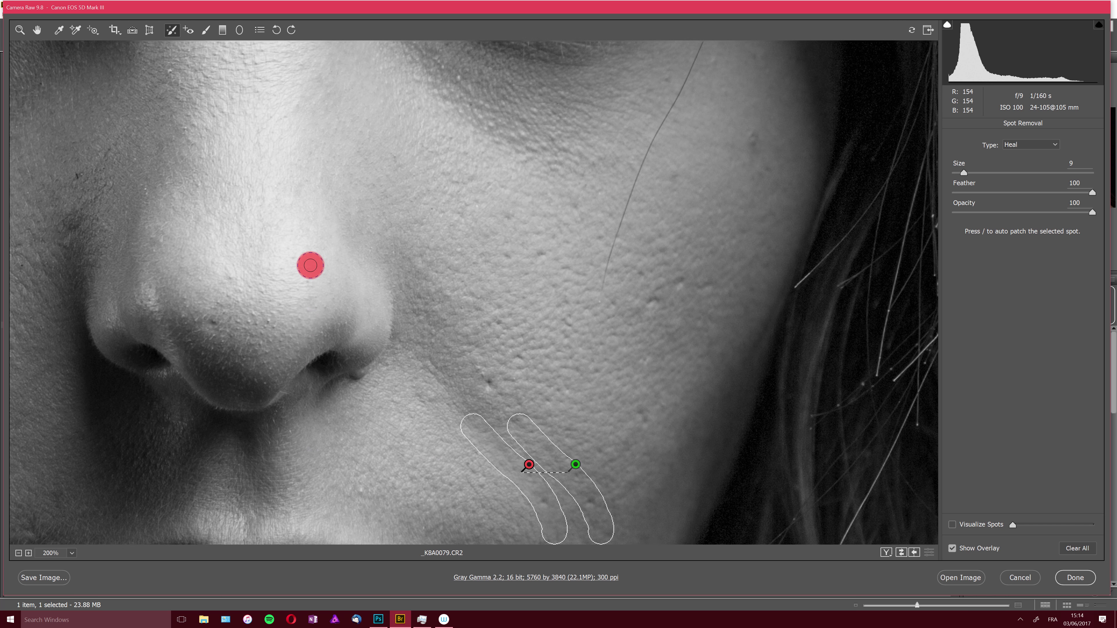
scroll(310, 266, "up", 15)
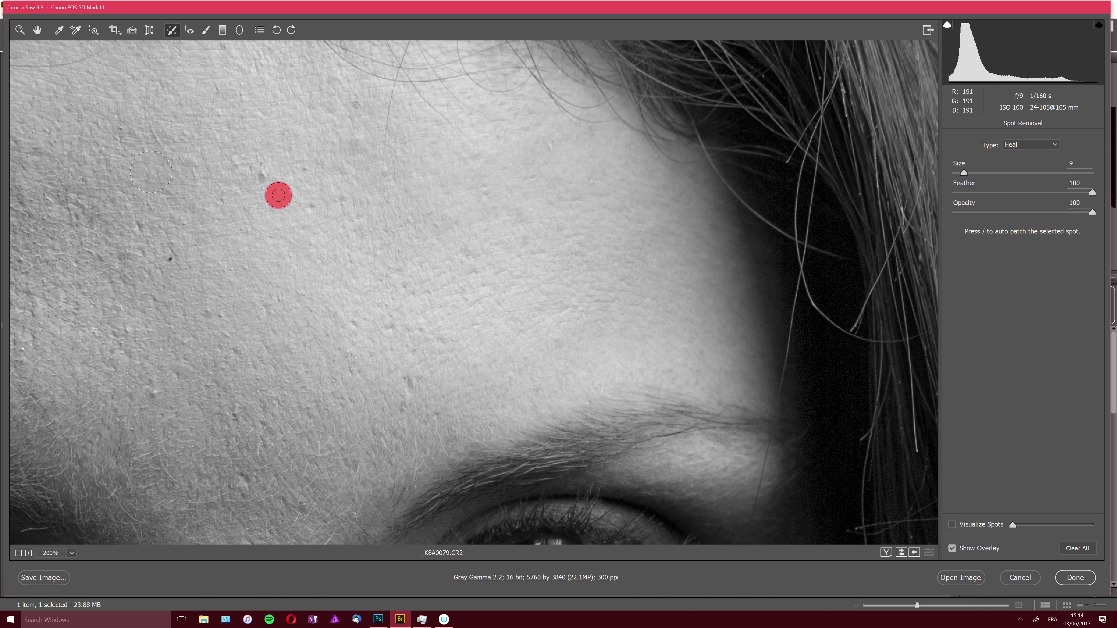
left_click(265, 173)
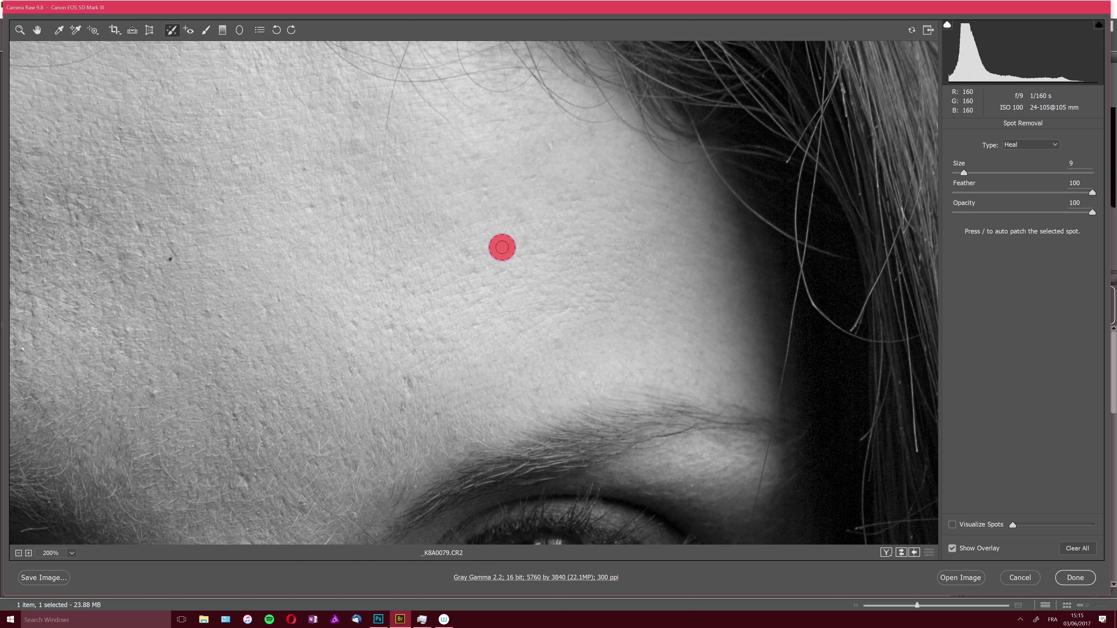
left_click(467, 252)
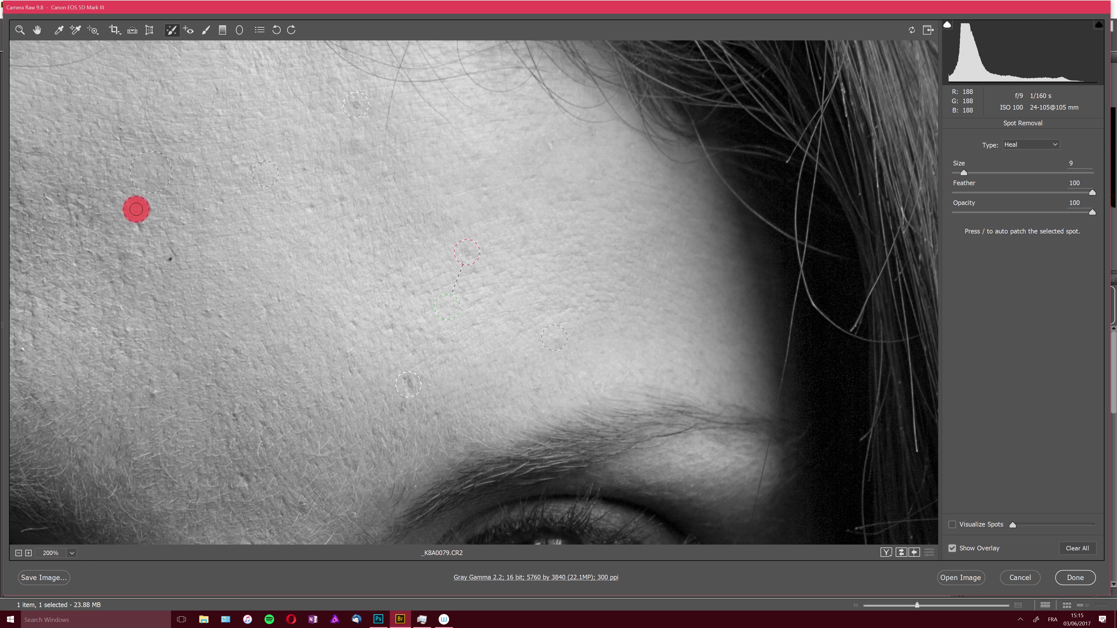
- Heal two marks on the shadowed half of the forehead and place the second one's sampling source on the skin beside it
left_click_drag(180, 233, 440, 252)
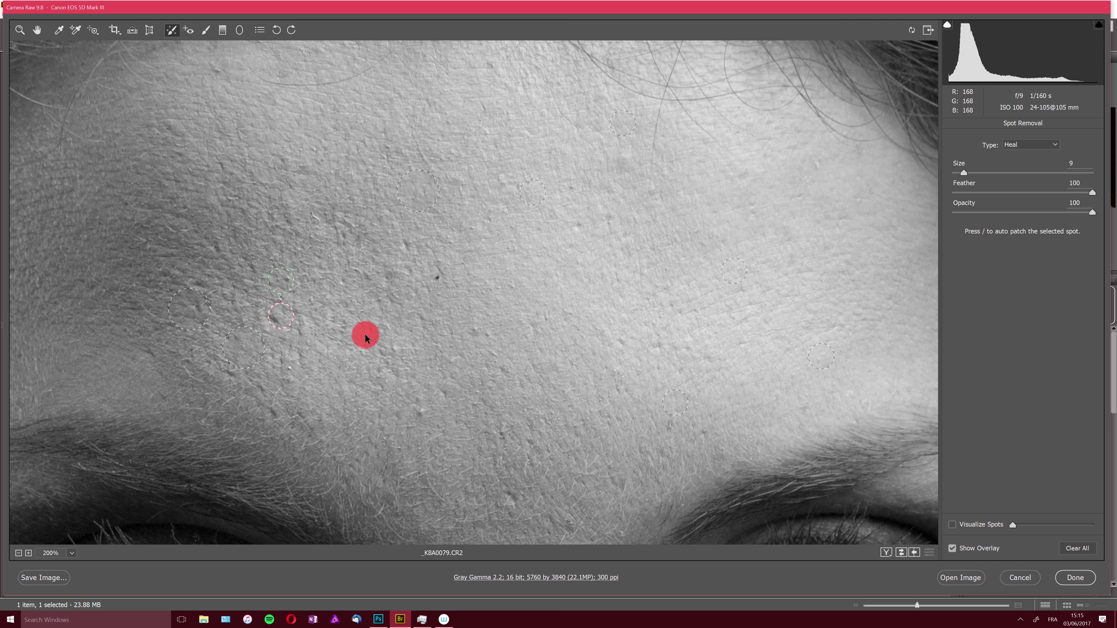
left_click_drag(364, 334, 408, 247)
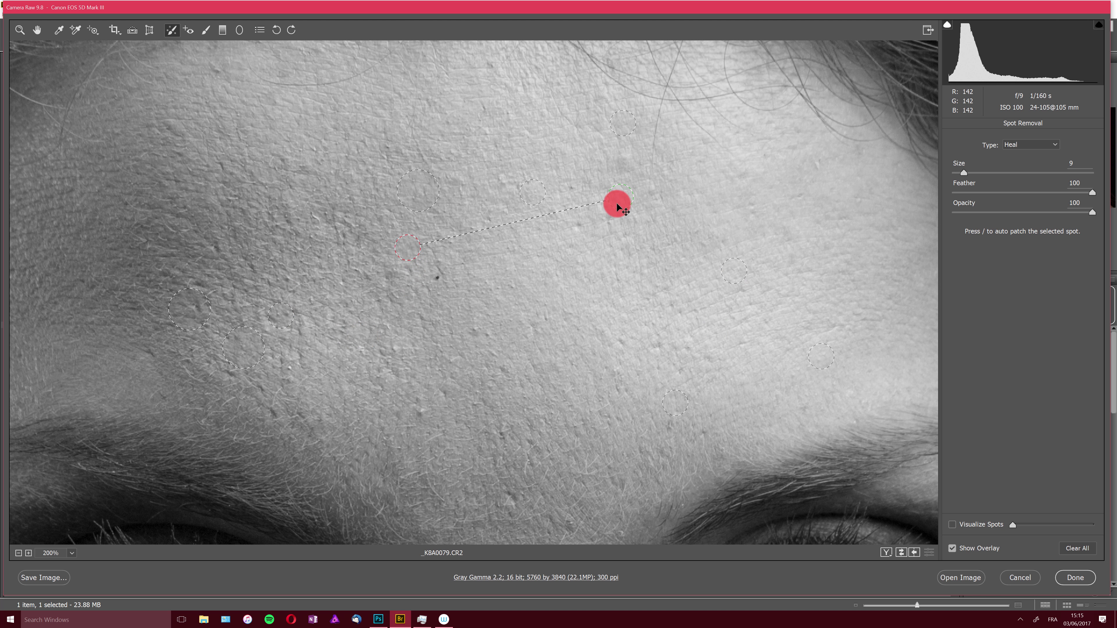
left_click_drag(493, 225, 460, 233)
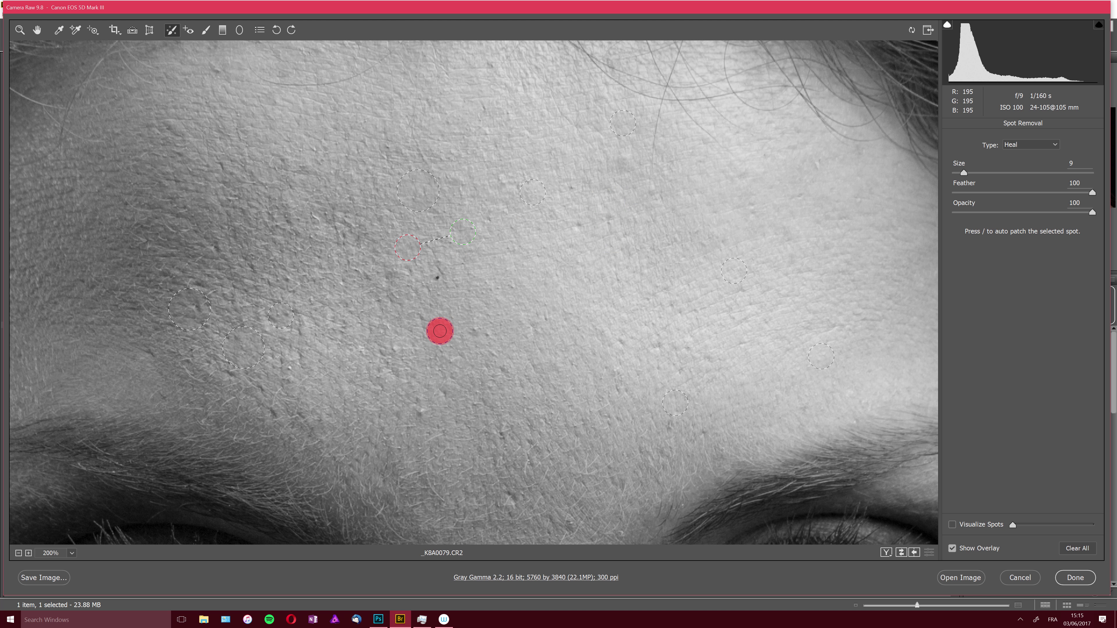
- Heal the small bump between the eyebrows at size 9
scroll(259, 366, "down", 5)
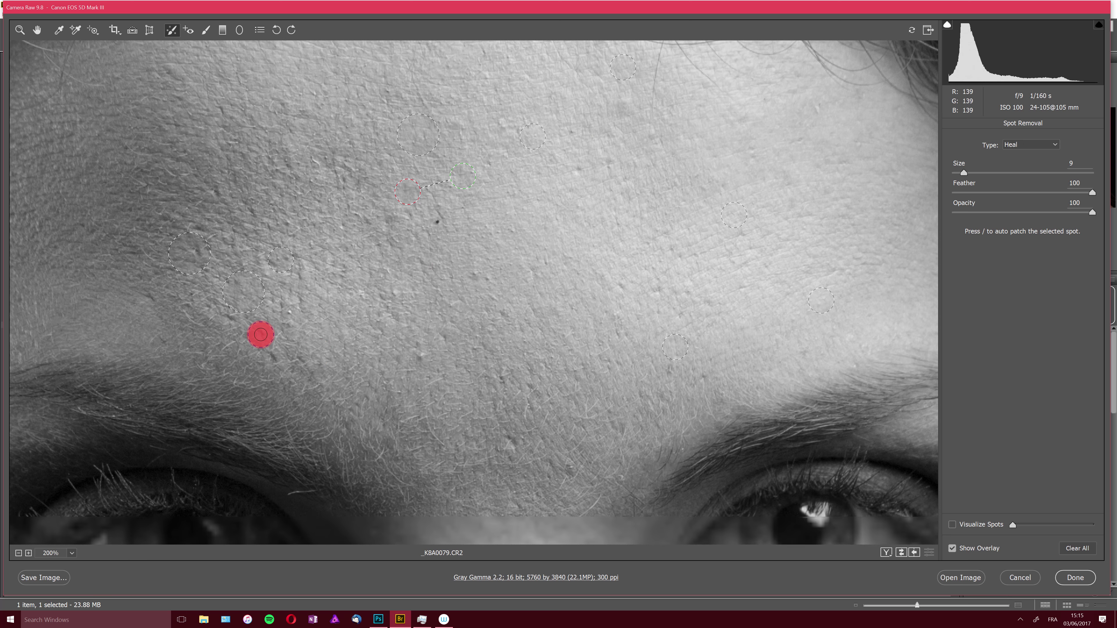
scroll(271, 352, "down", 4)
scroll(284, 349, "up", 2)
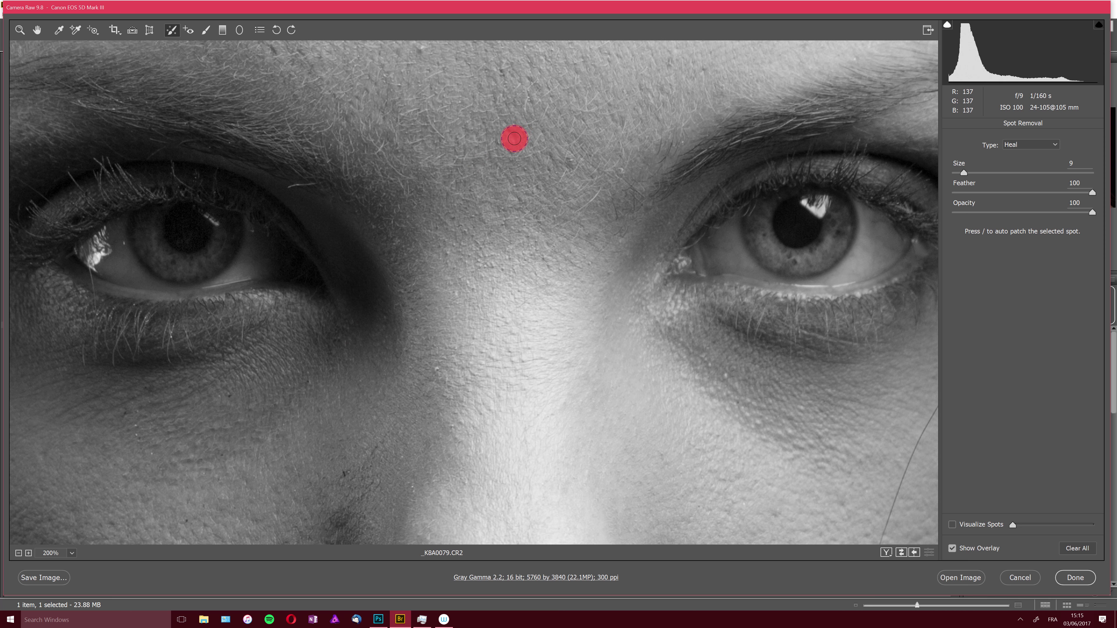
left_click(514, 138)
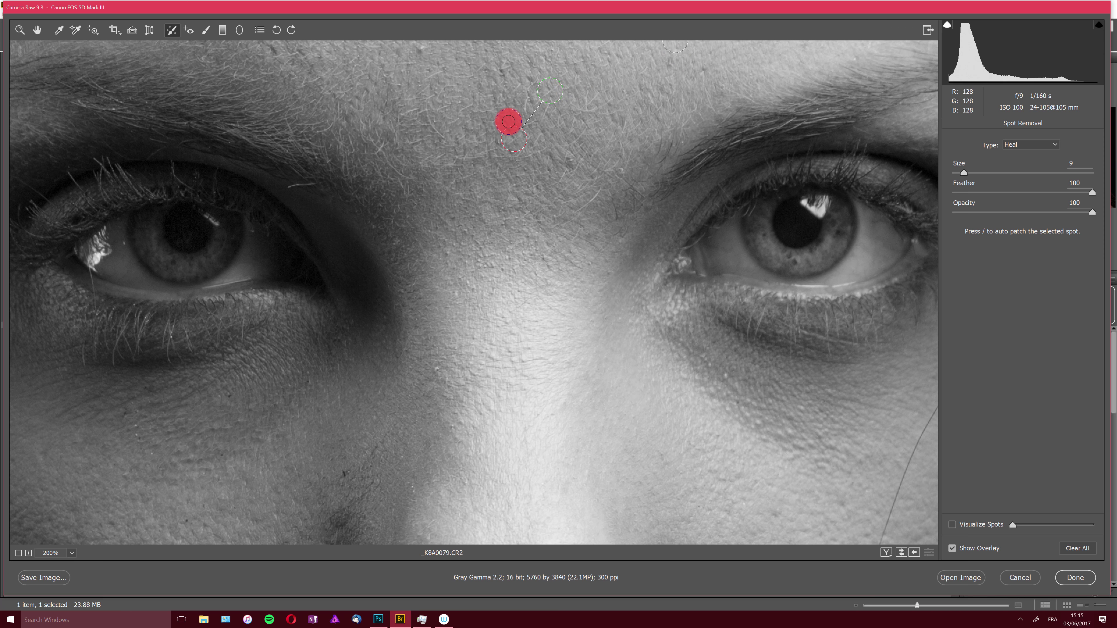
- Heal the spots on both sides of the nose and the dark spot on the shadowed cheek at size 9
scroll(311, 311, "down", 5)
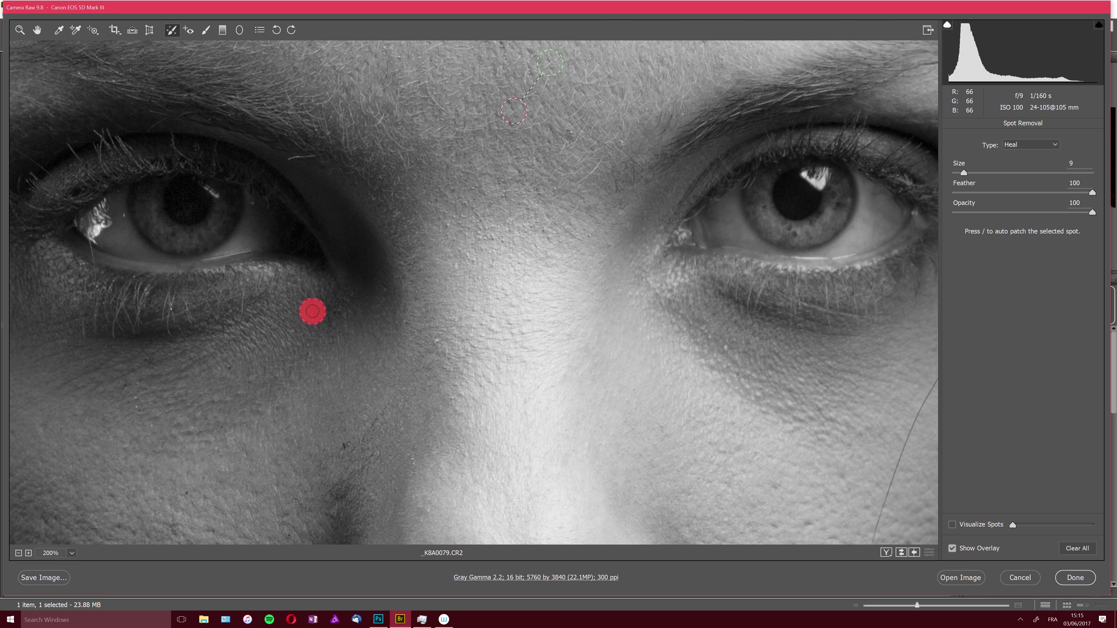
scroll(307, 305, "down", 4)
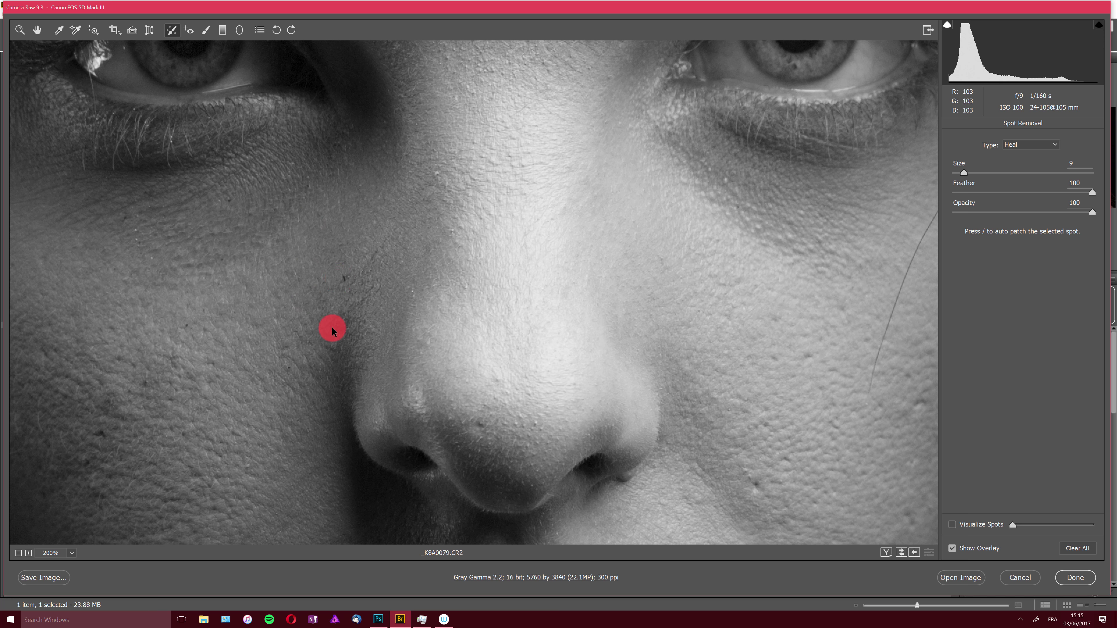
left_click(340, 278)
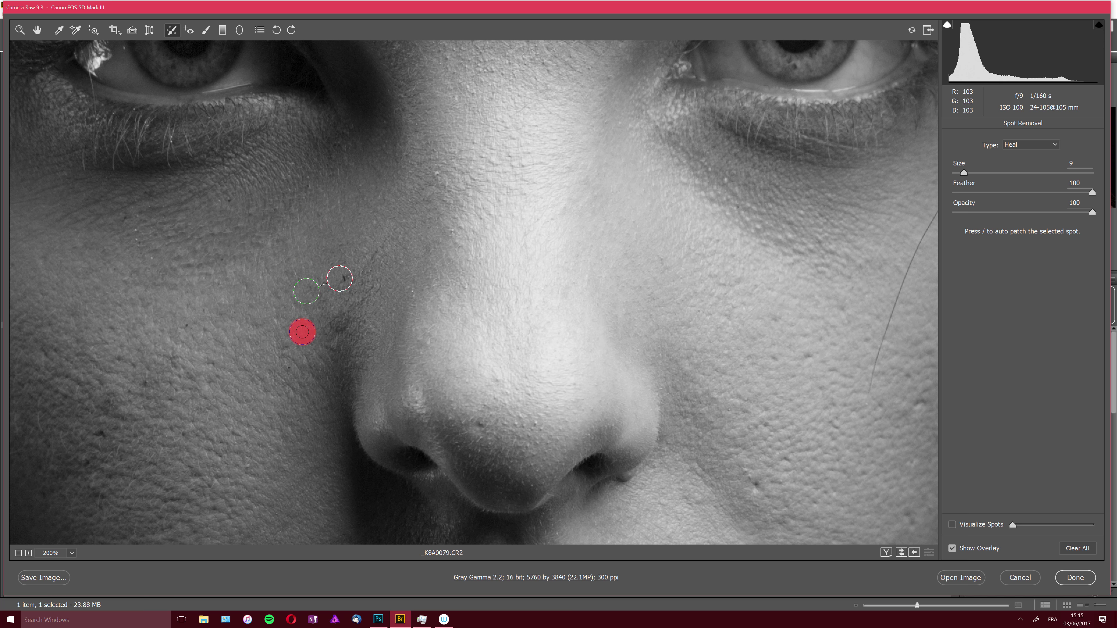
left_click(753, 487)
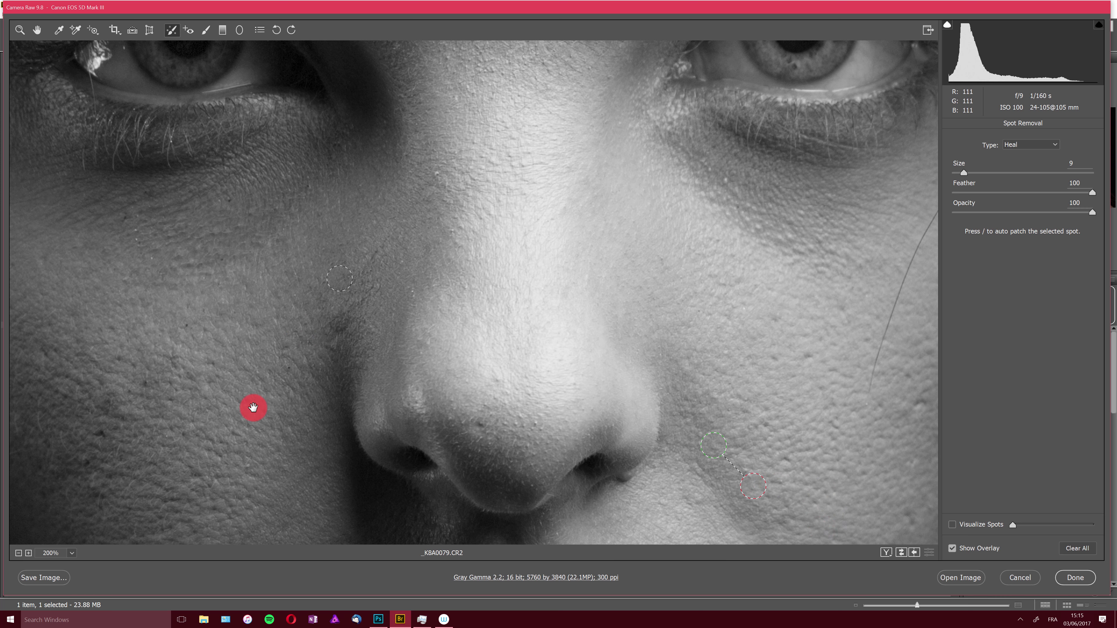
left_click_drag(259, 408, 415, 324)
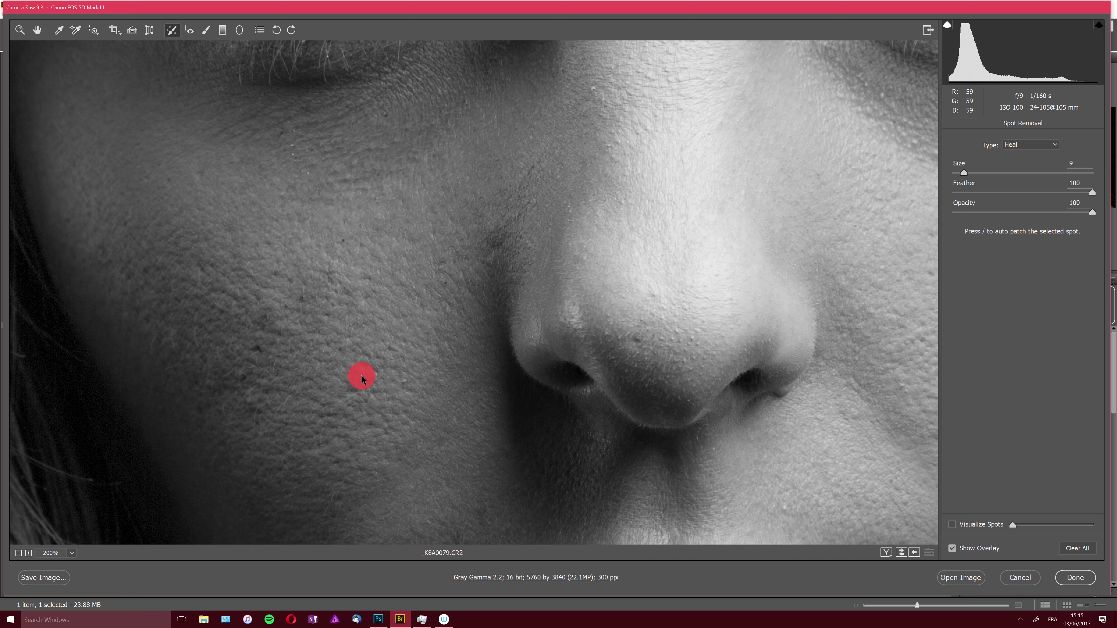
left_click_drag(361, 376, 358, 441)
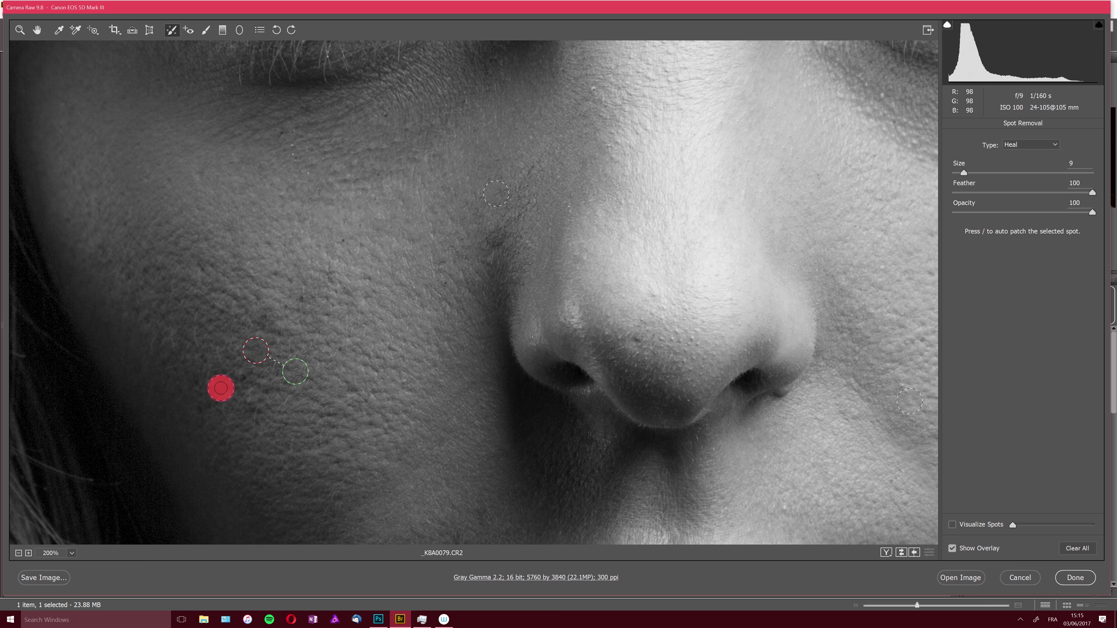
- Heal two blemishes on the brighter cheek, one mid-cheek and one near its outer edge, and reposition the outer one's sampling source
scroll(527, 431, "down", 4)
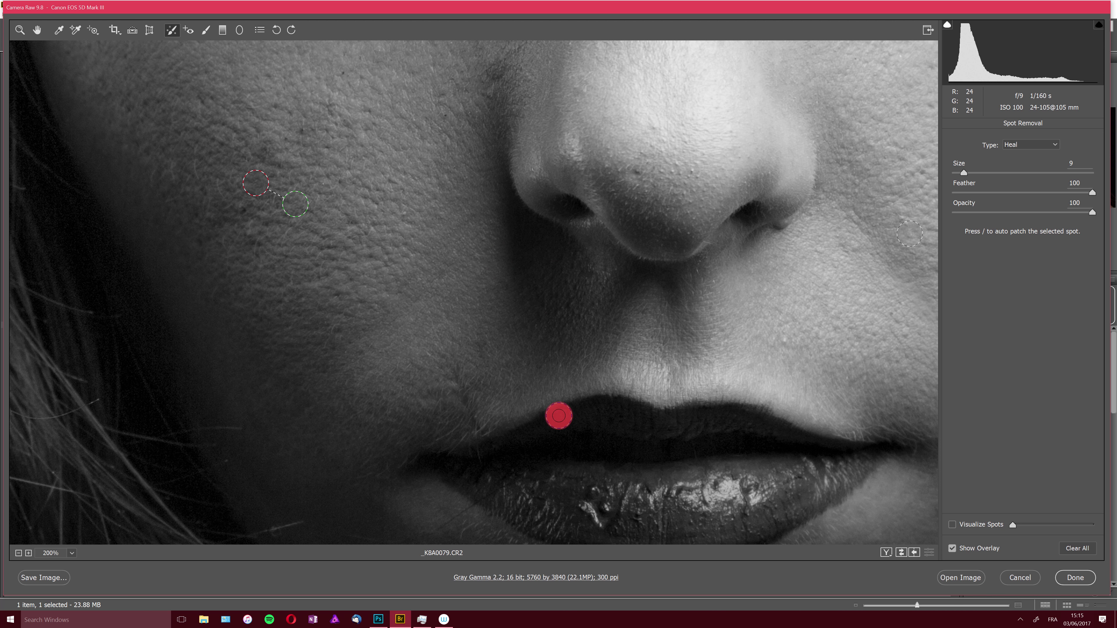
left_click_drag(697, 305, 319, 297)
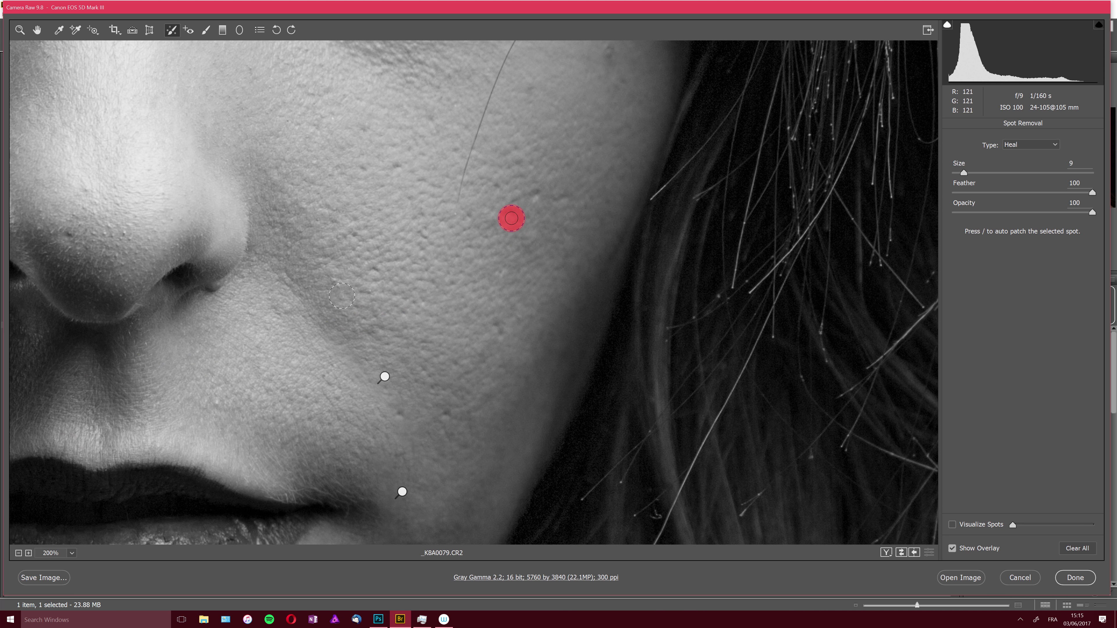
left_click(511, 217)
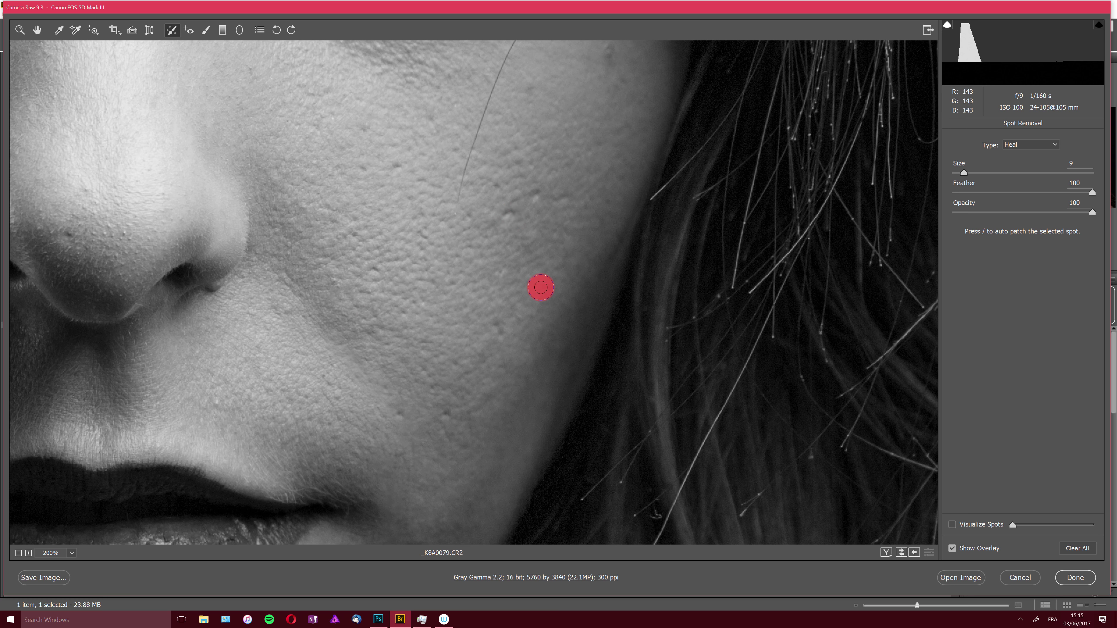
left_click_drag(567, 176, 513, 185)
scroll(593, 287, "up", 2)
scroll(598, 290, "up", 2)
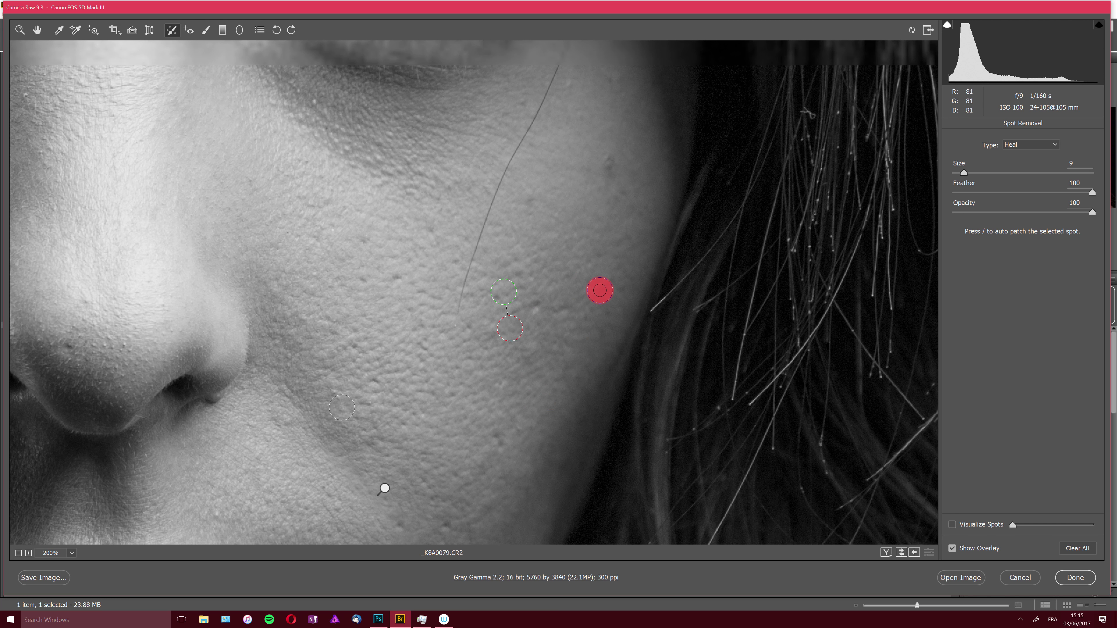
scroll(600, 290, "up", 3)
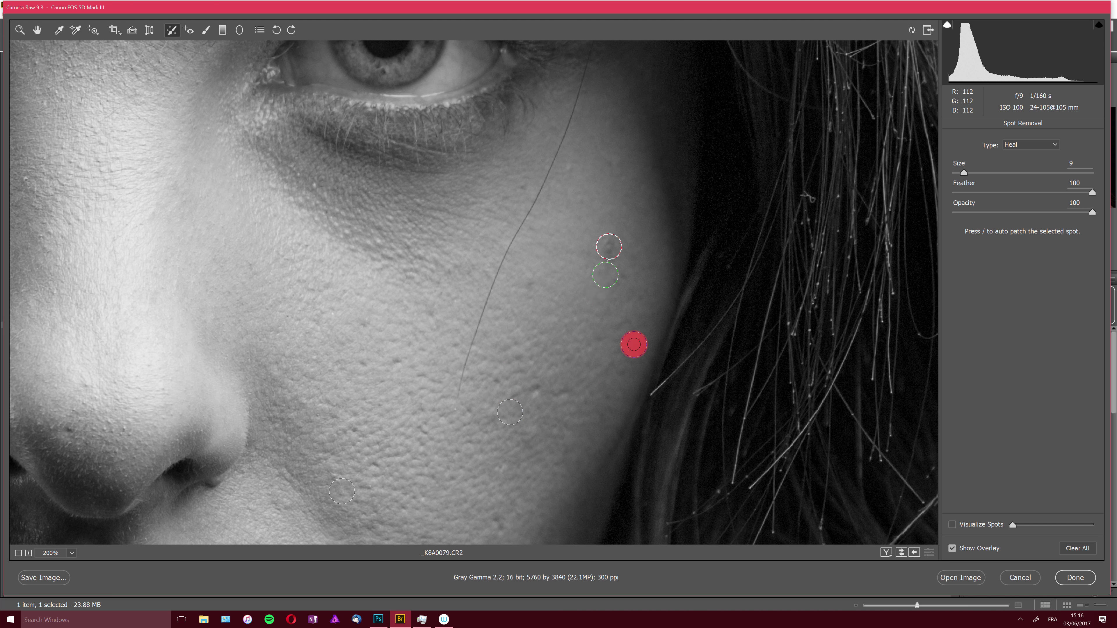
left_click_drag(603, 275, 573, 267)
- Heal the crease above the mouth corner on the shadowed side with a stroke and remove a spot on the nose tip
scroll(569, 272, "down", 12)
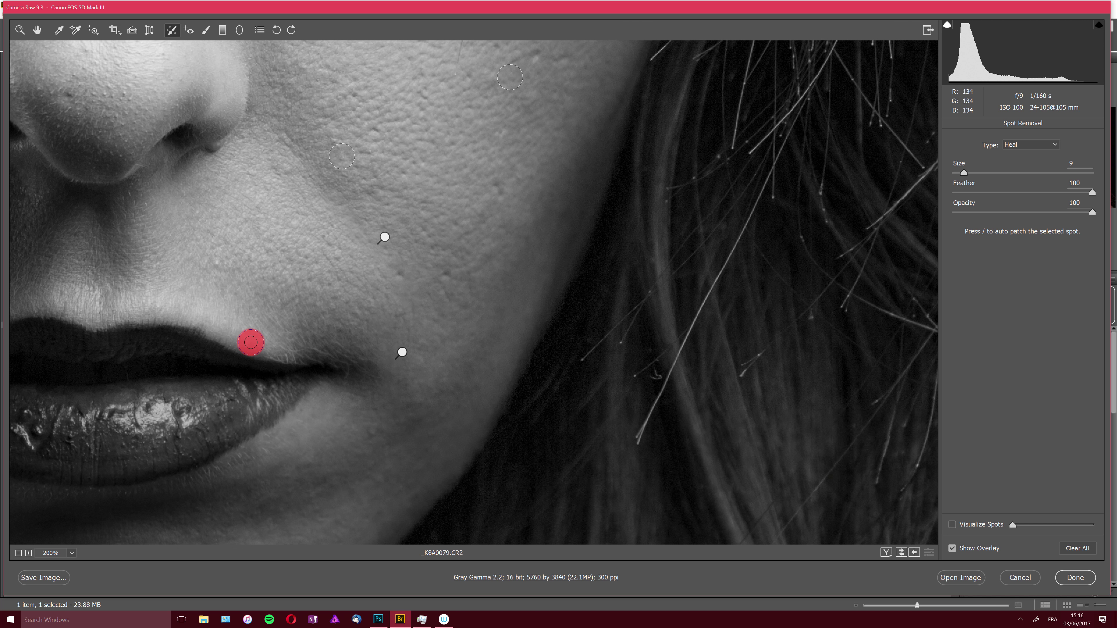
mouse_move(194, 324)
left_mouse_down()
mouse_move(391, 195)
mouse_move(269, 272)
mouse_move(359, 173)
mouse_move(291, 191)
mouse_move(427, 332)
mouse_move(505, 325)
mouse_move(469, 290)
mouse_move(561, 324)
mouse_move(552, 331)
mouse_move(534, 276)
left_mouse_up()
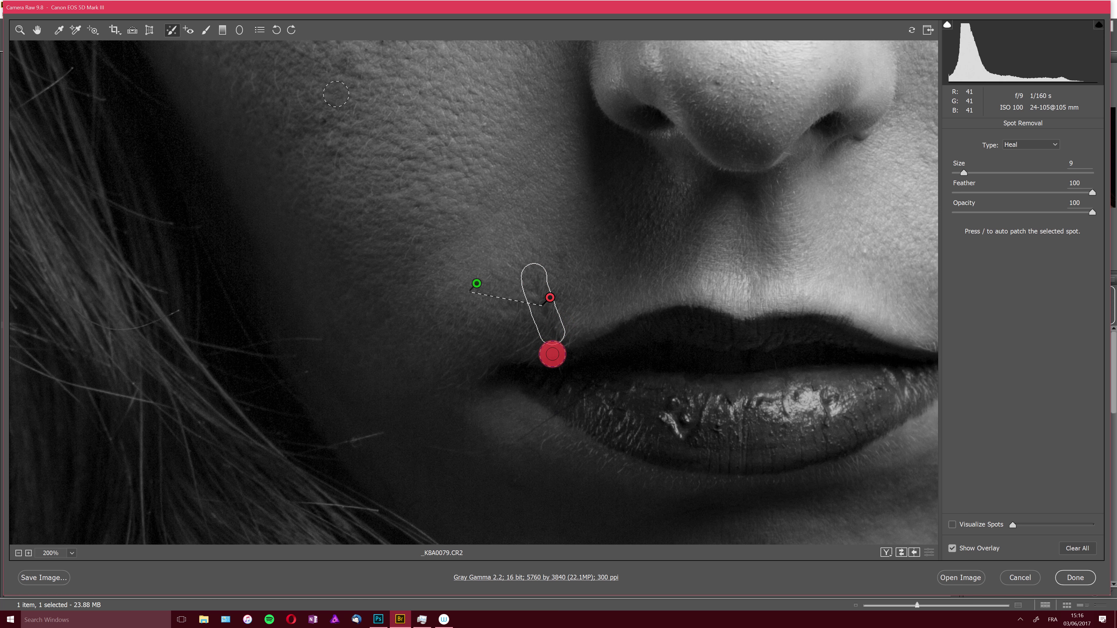
scroll(383, 322, "up", 10)
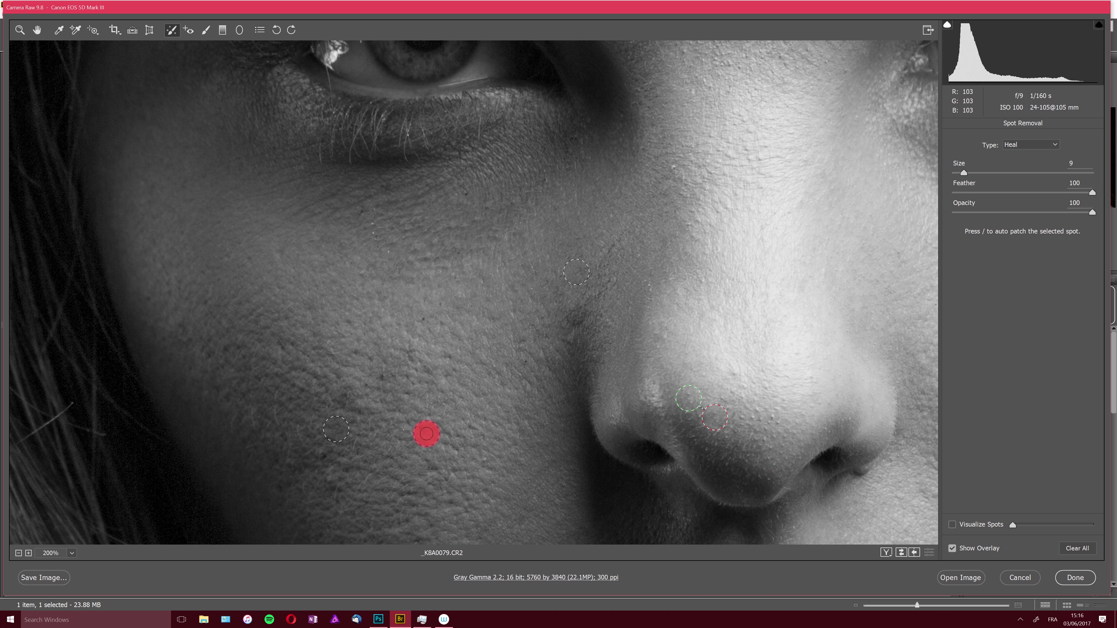
- Heal the small dark speck in the middle of the forehead with Spot Removal at size 9
scroll(427, 433, "up", 15)
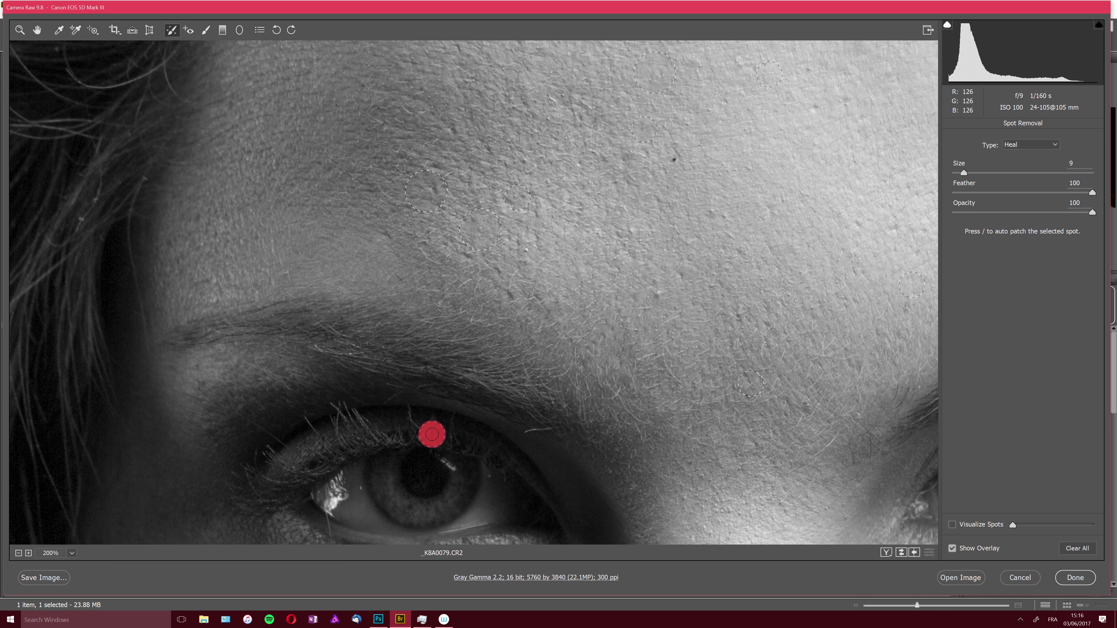
scroll(610, 452, "up", 6)
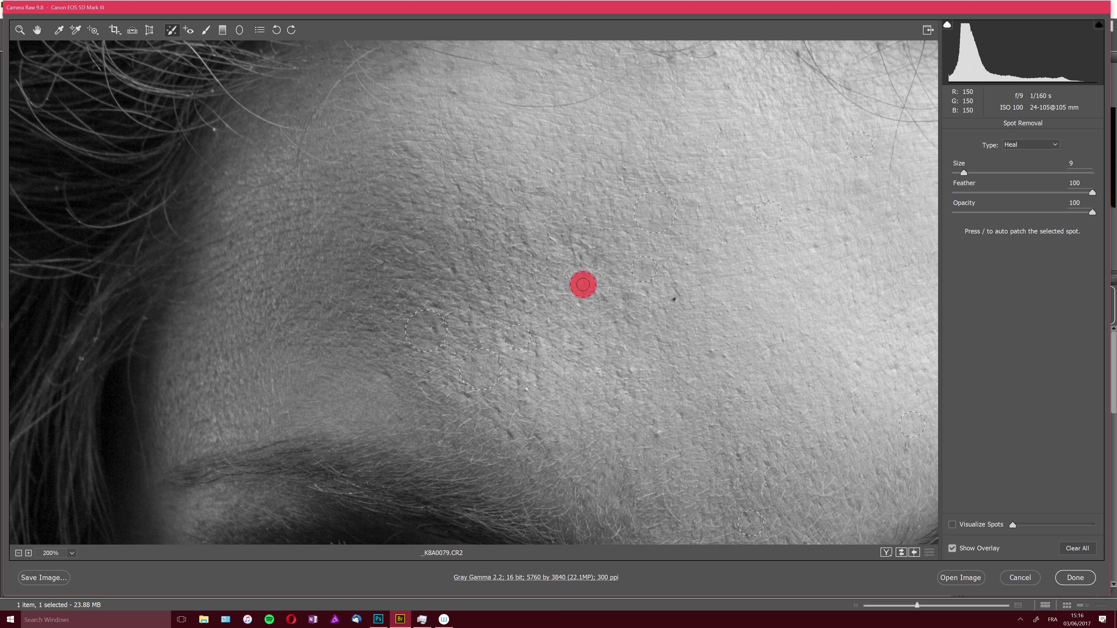
left_click_drag(583, 285, 357, 258)
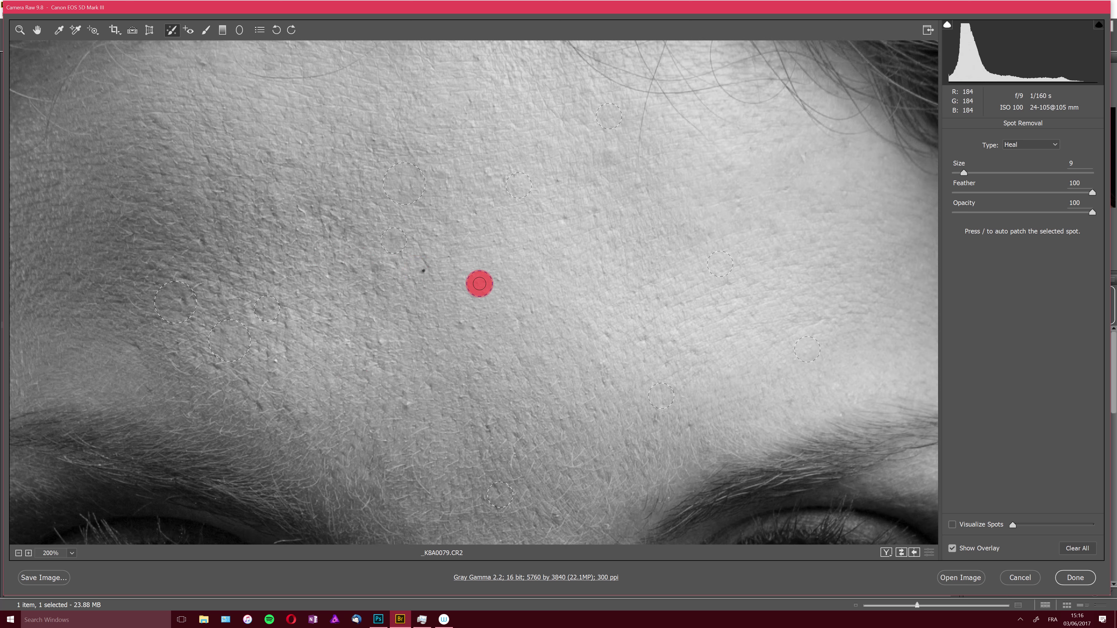
left_click(422, 274)
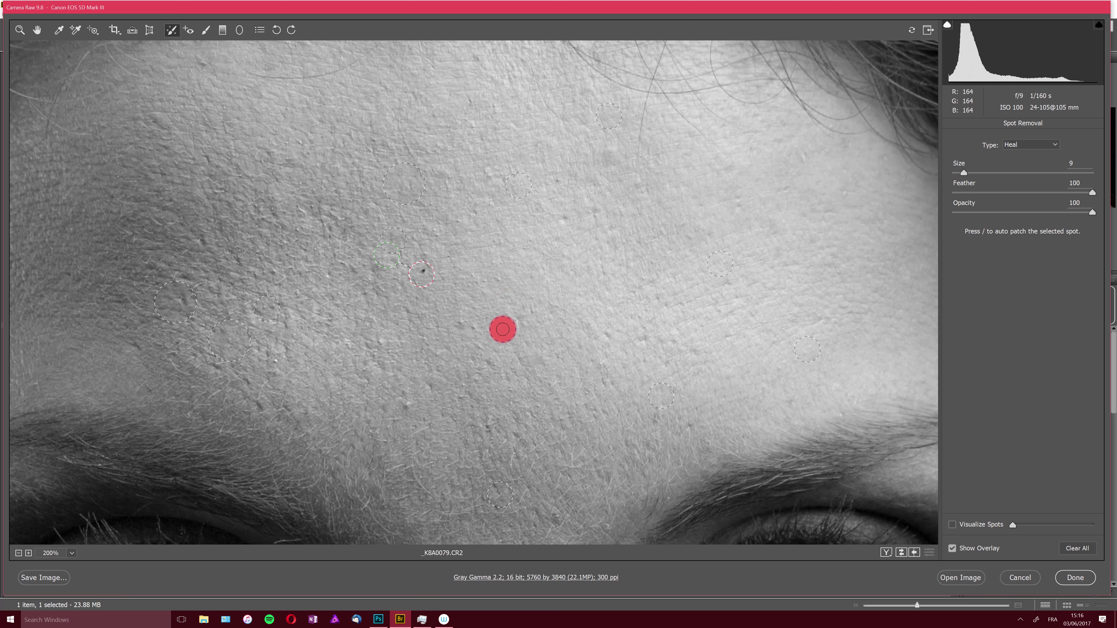
- Inspect the forehead, eye area and nose for remaining blemishes, and examine the whole portrait without the spot overlay
scroll(458, 435, "down", 3)
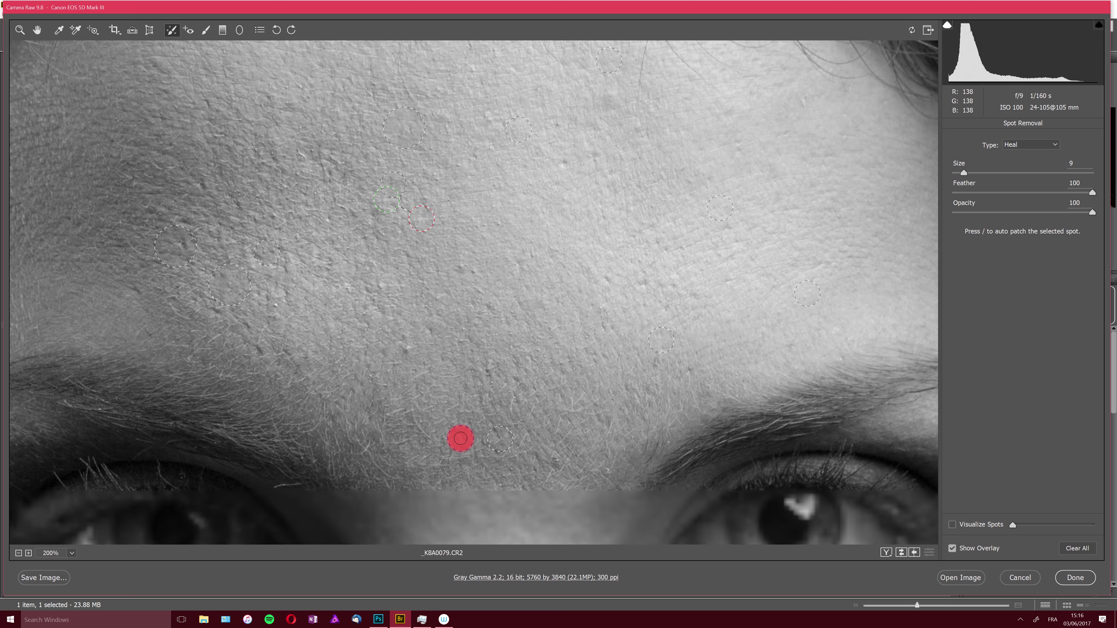
scroll(481, 392, "down", 6)
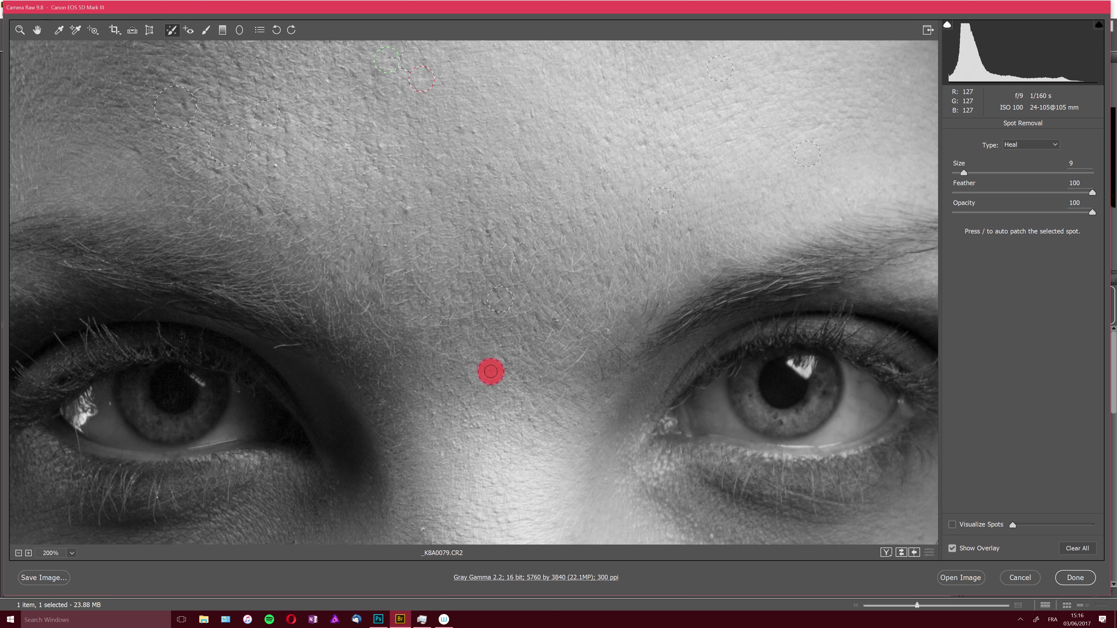
scroll(480, 386, "down", 1)
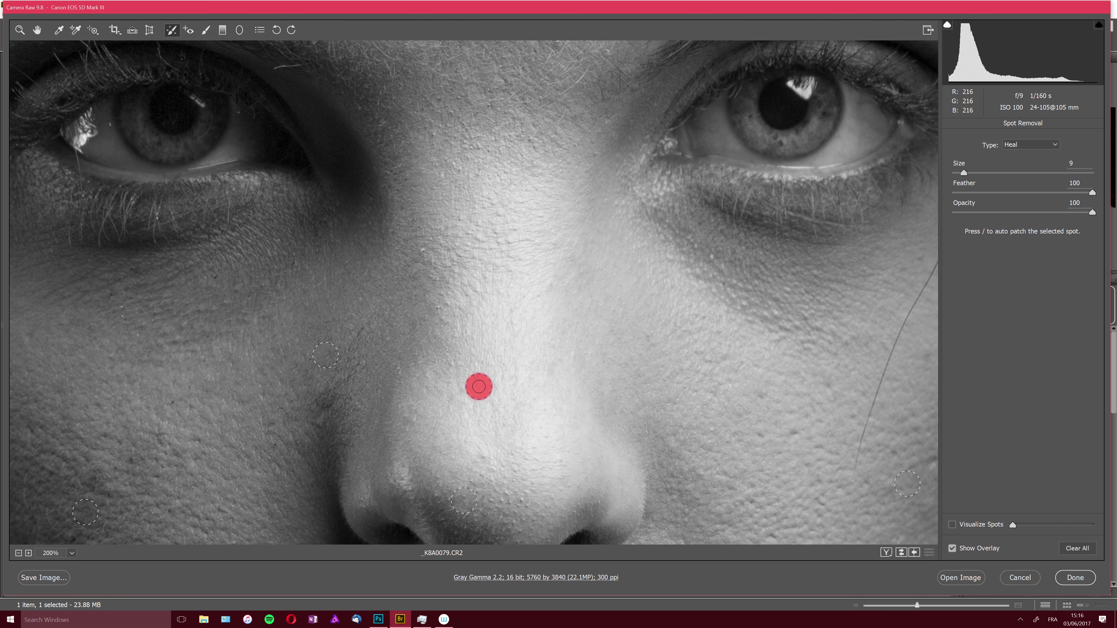
scroll(480, 383, "down", 1)
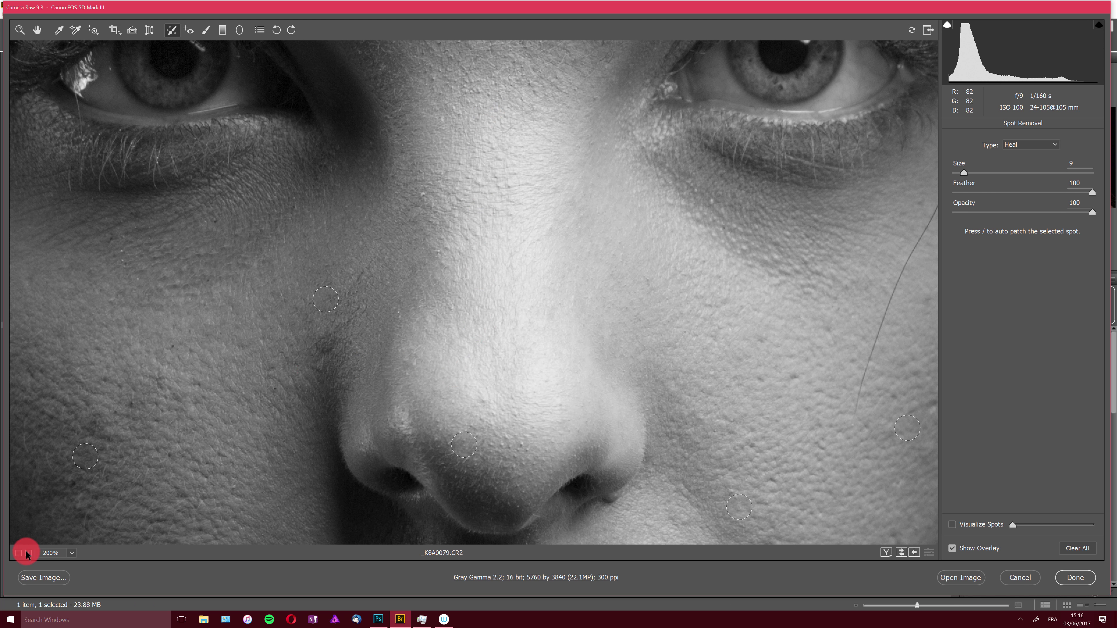
left_click(19, 553)
left_click(20, 553)
left_click(20, 553)
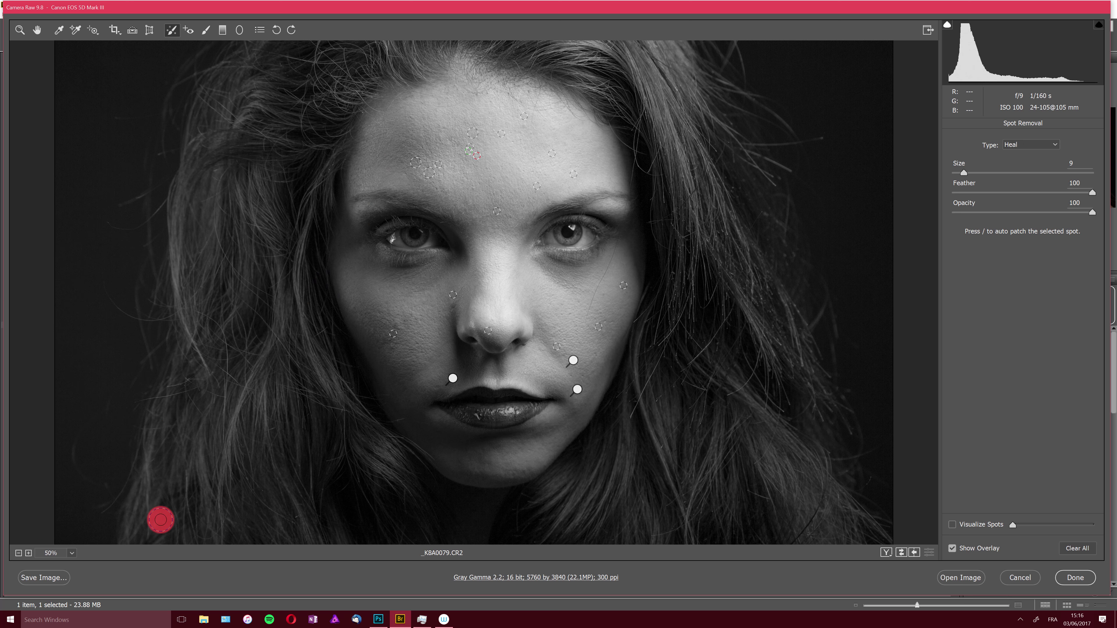
left_click(20, 30)
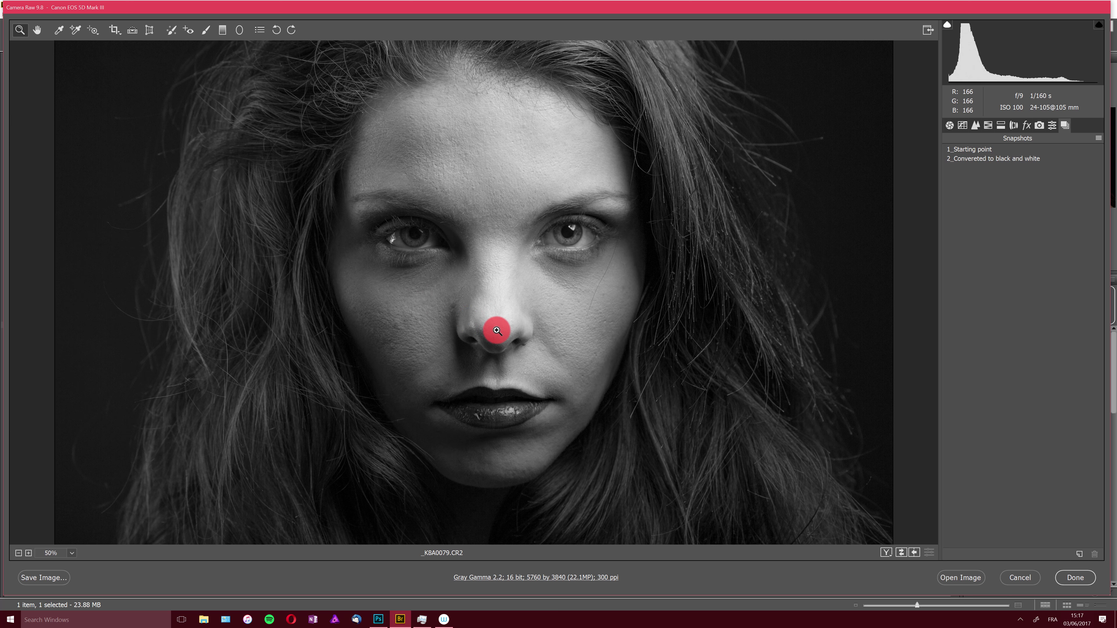
- Heal the remaining blemishes on the shadowed cheek and a spot above the mouth corner on that side at size 9
left_click_drag(389, 359, 456, 306)
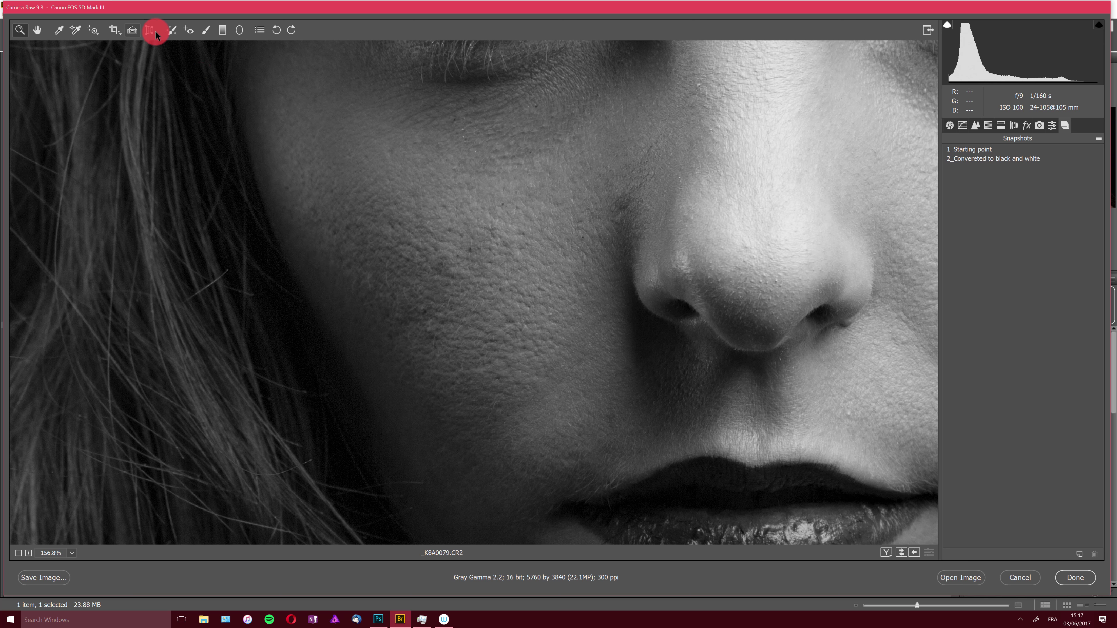
left_click(169, 30)
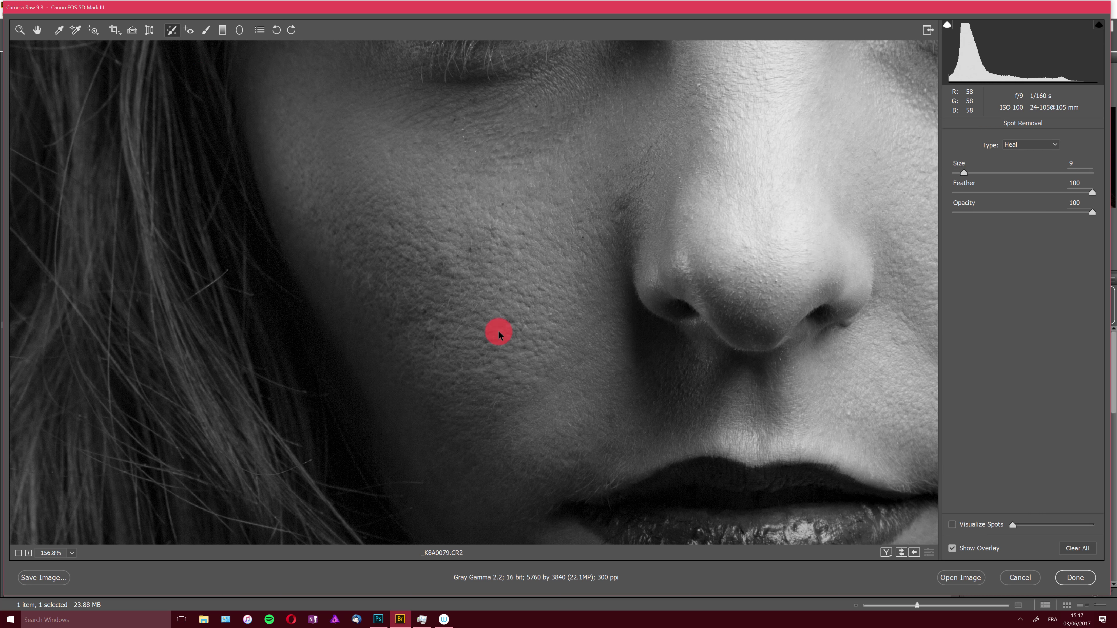
left_click(424, 318)
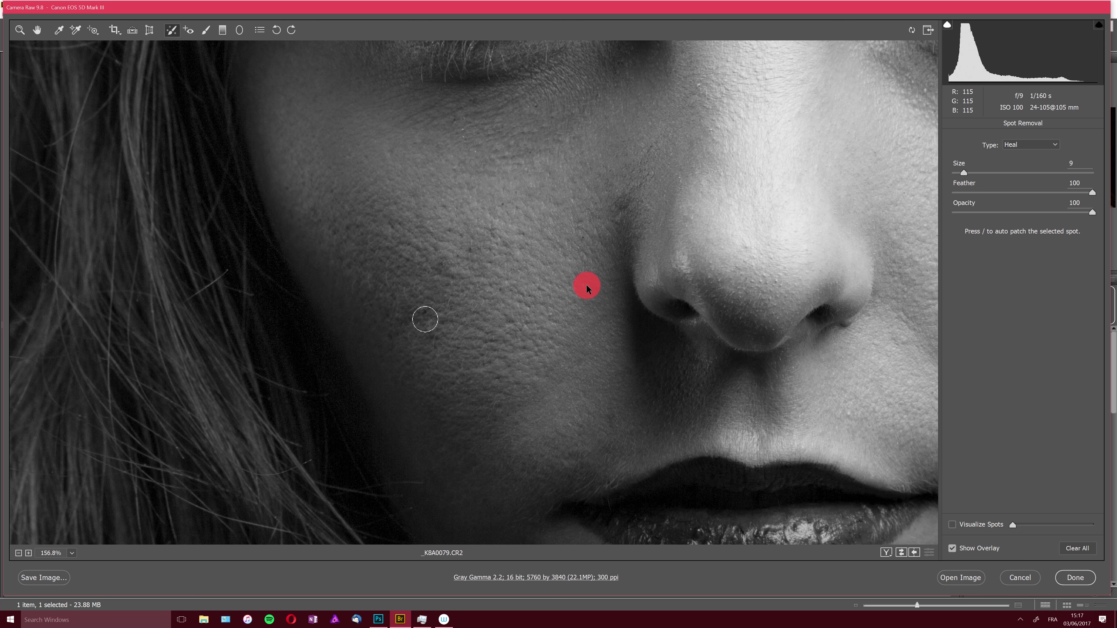
key("slash")
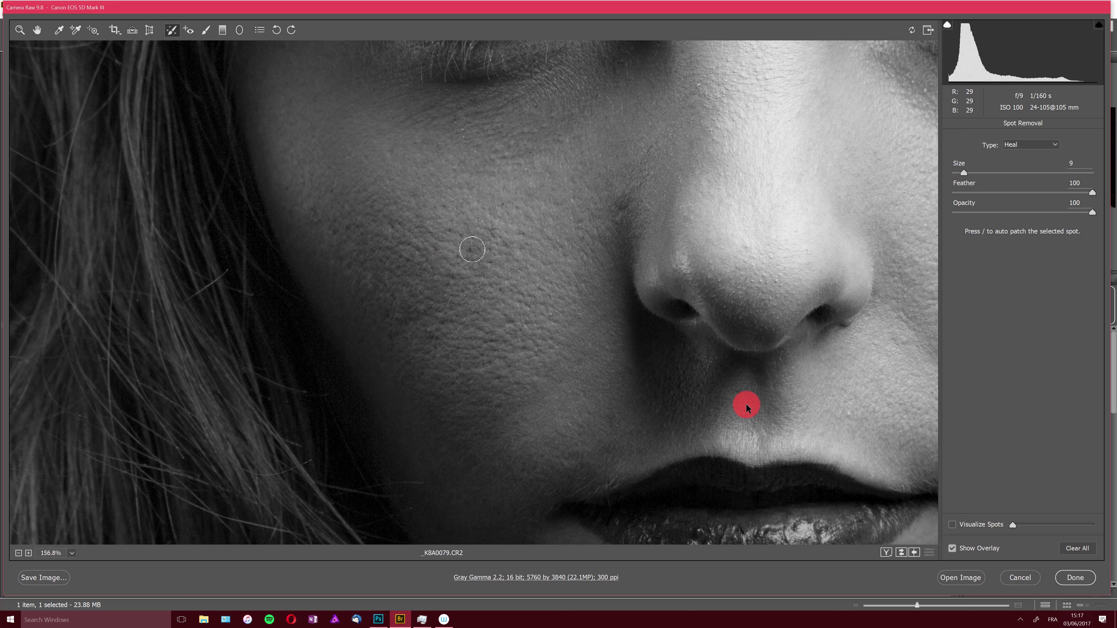
left_click(613, 415)
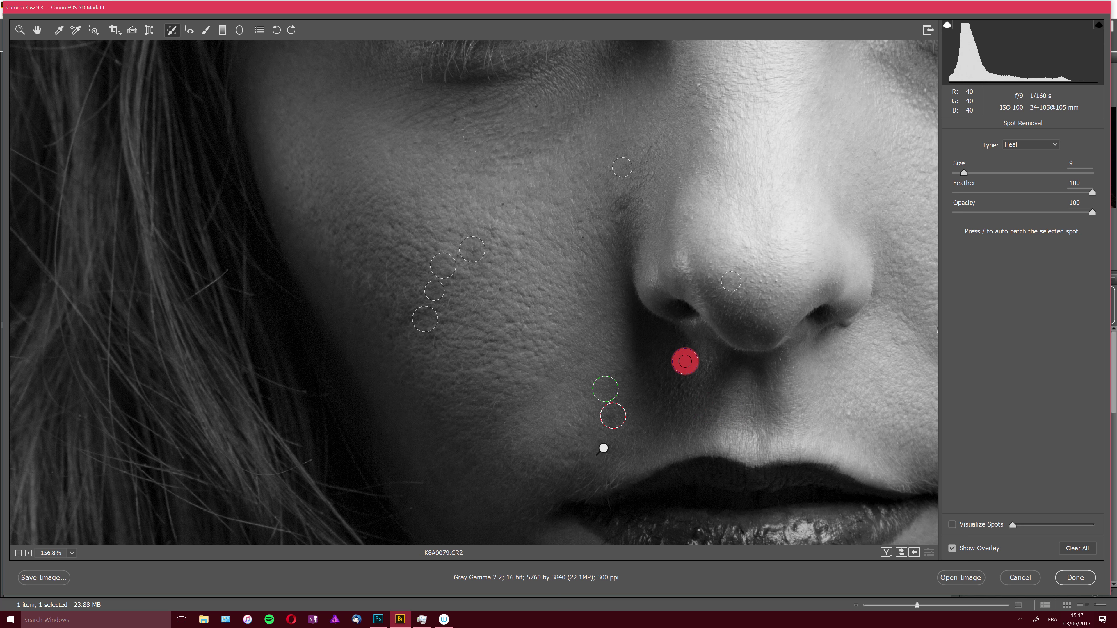
- Heal a small spot high on the brighter side of the forehead and check the whole face without the spot overlay
left_click_drag(780, 270, 599, 240)
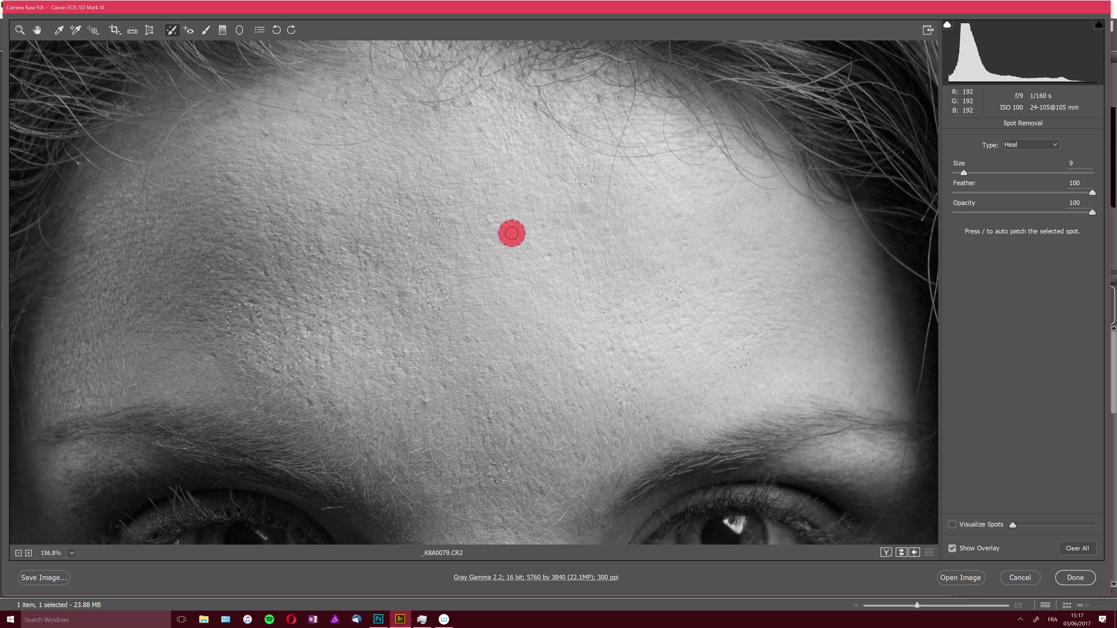
left_click(585, 211)
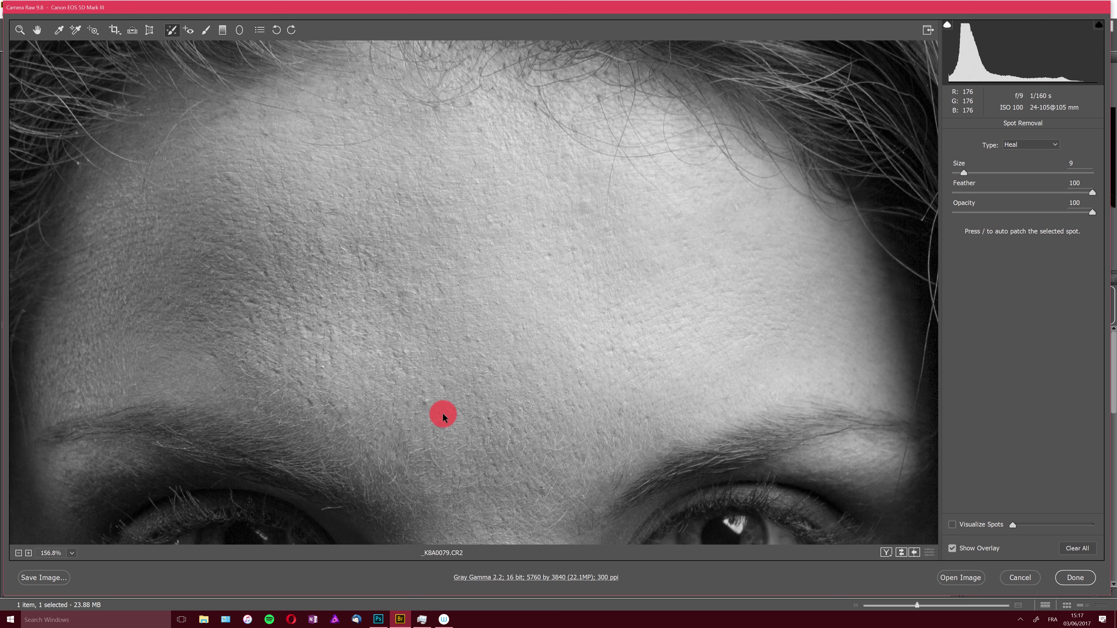
mouse_move(481, 451)
left_mouse_down()
mouse_move(453, 325)
mouse_move(464, 339)
mouse_move(474, 117)
mouse_move(496, 322)
left_mouse_up()
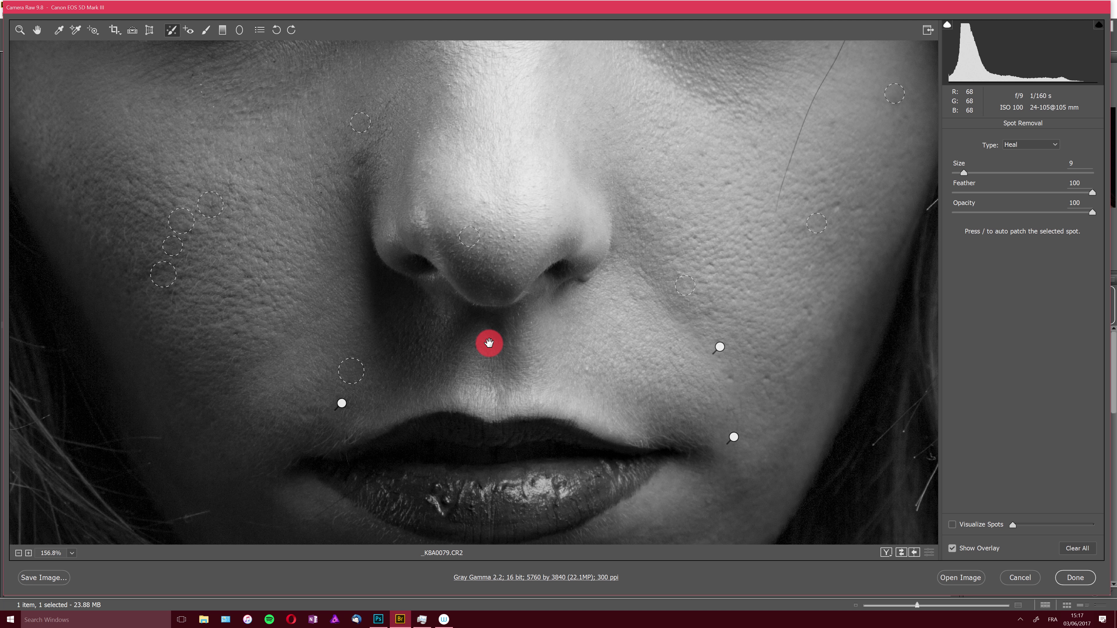
left_click(20, 30)
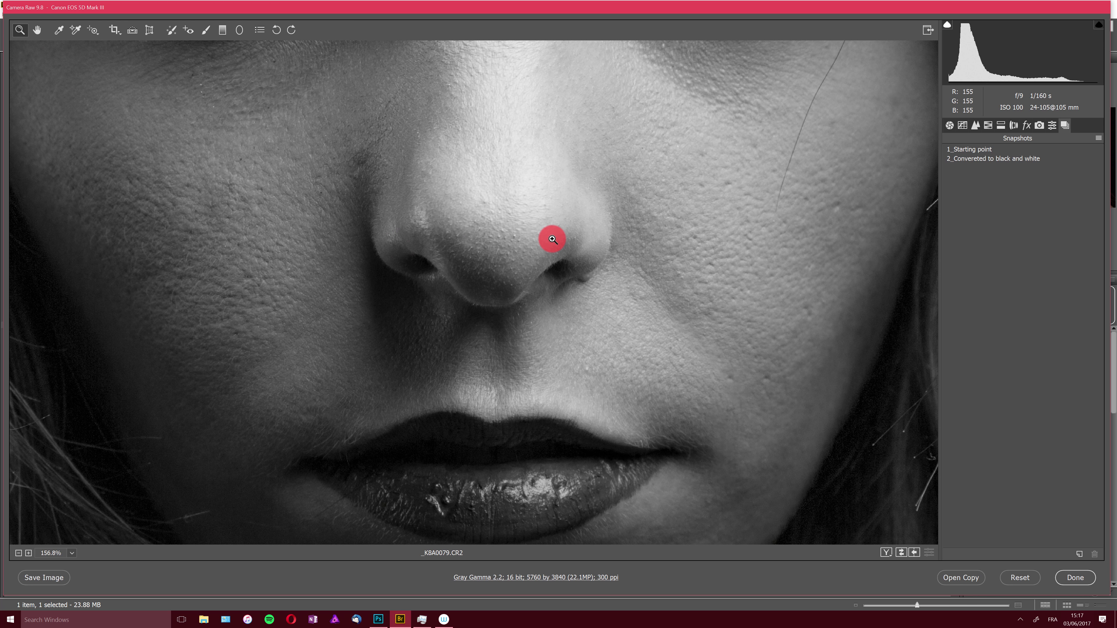
left_click(532, 247, "alt")
left_click(512, 256, "alt")
left_click(510, 259, "alt")
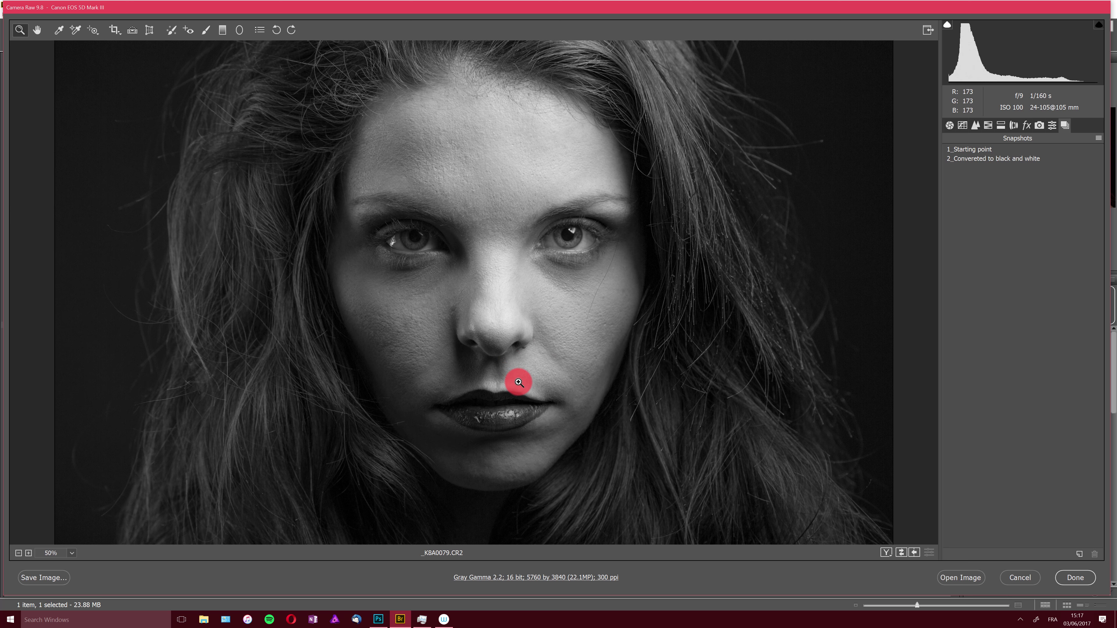
- Prepare a new Adjustment Brush with Clarity -24 and brush size 5 for softening the skin
left_click(206, 29)
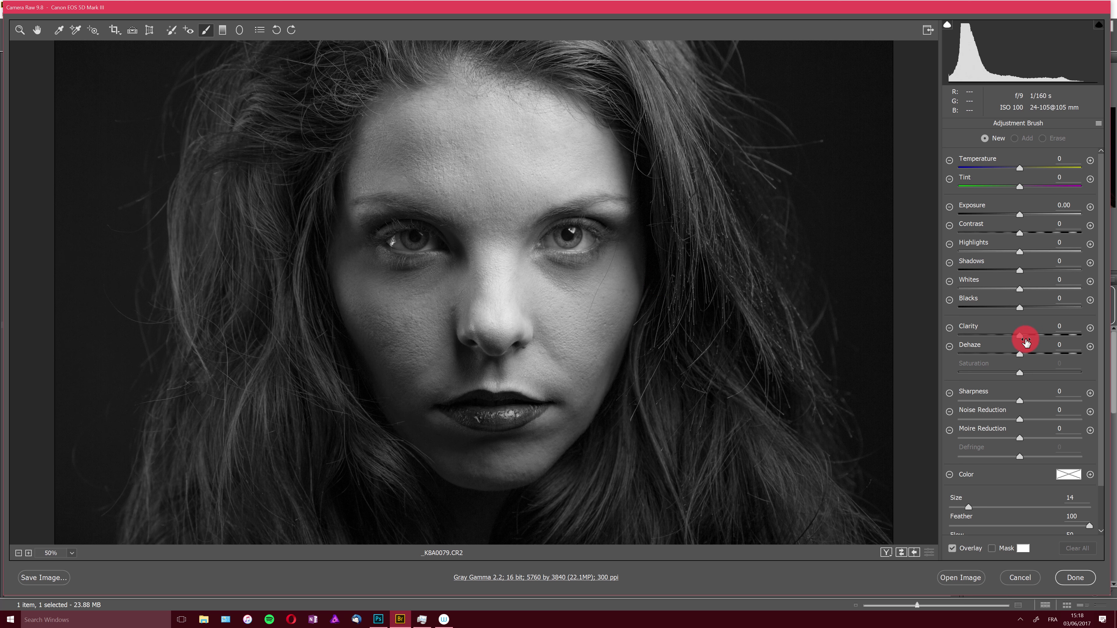
left_click_drag(1020, 336, 999, 336)
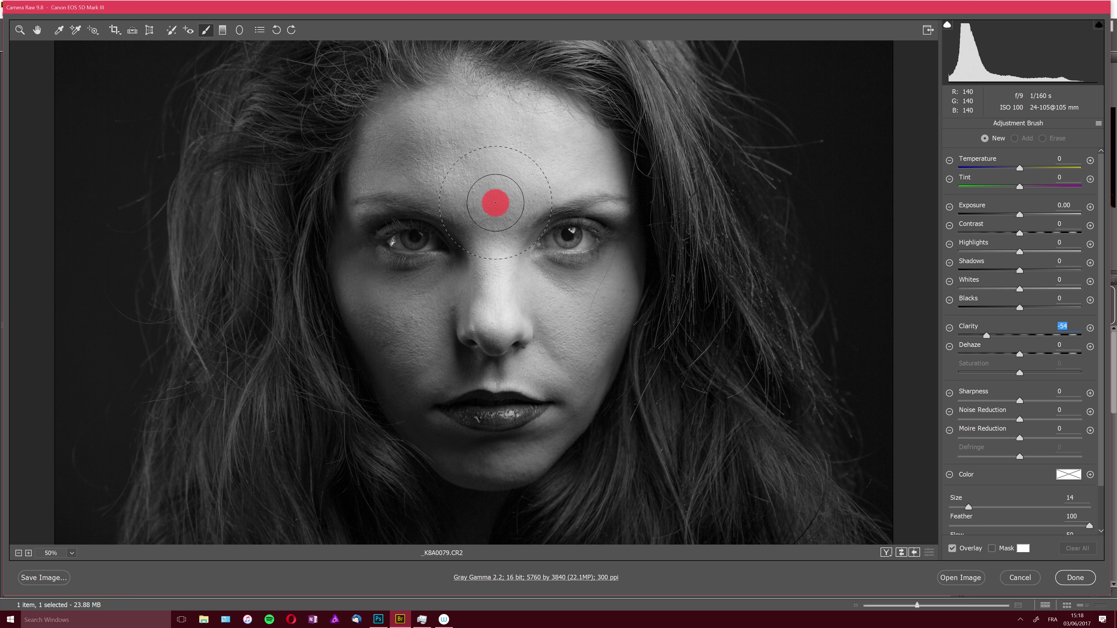
scroll(504, 273, "up", 2)
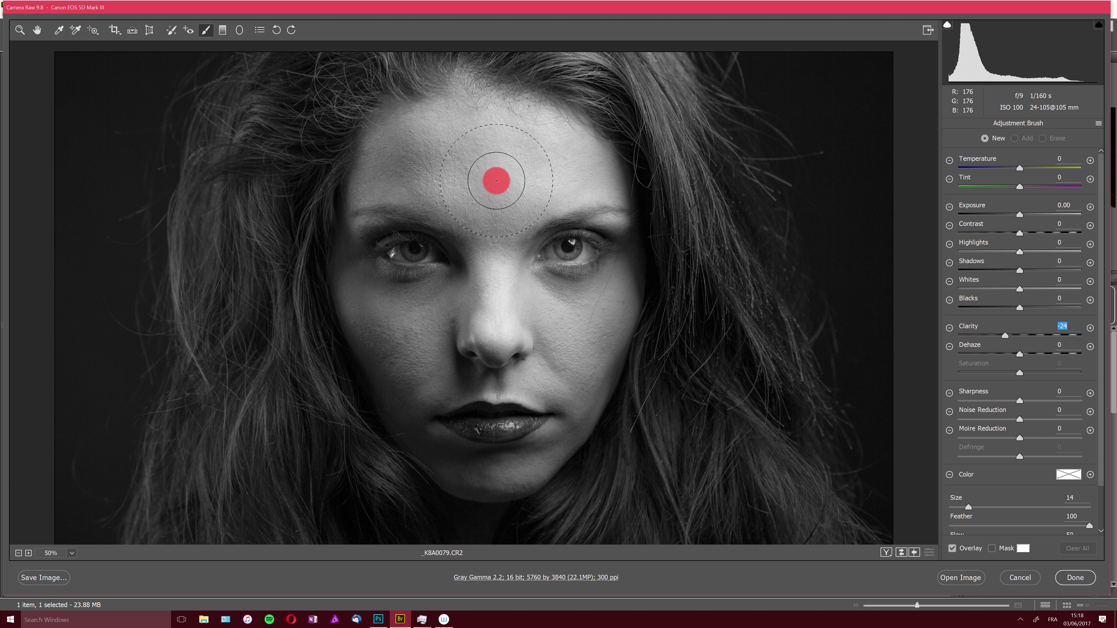
left_click_drag(968, 507, 960, 508)
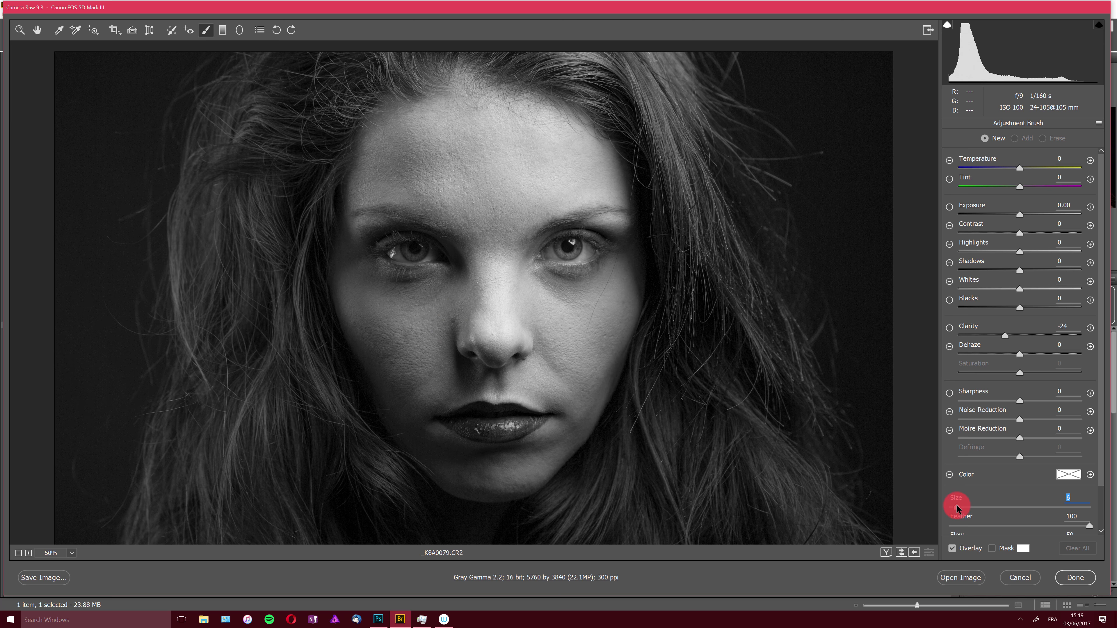
left_click_drag(956, 504, 954, 505)
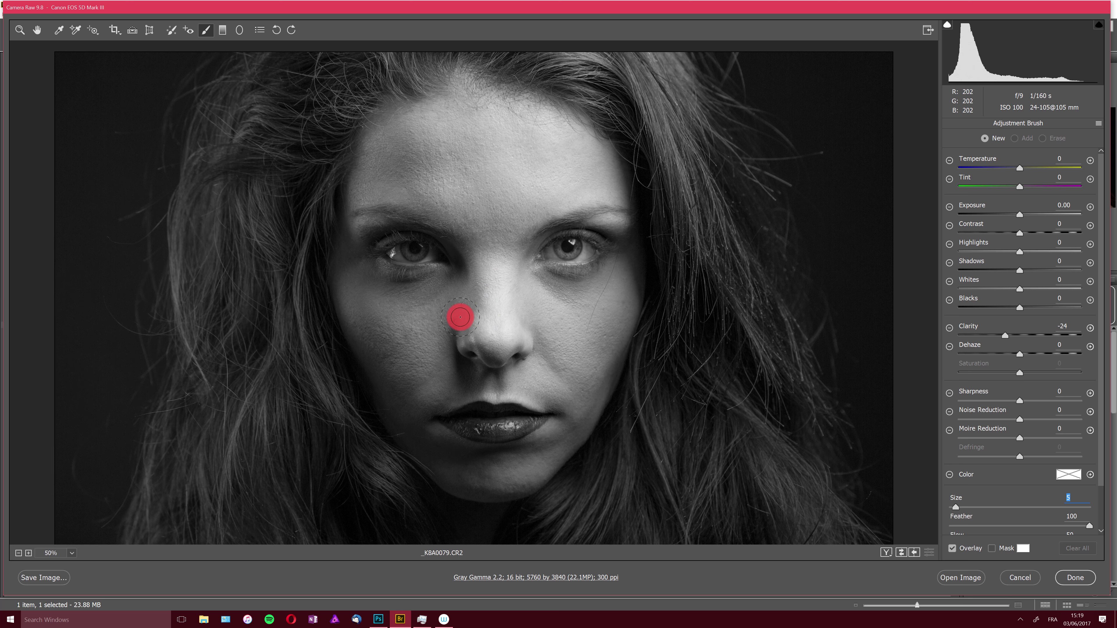
- Paint the skin-softening brush adjustment over both cheeks and the sides of the nose
left_click_drag(460, 317, 374, 305)
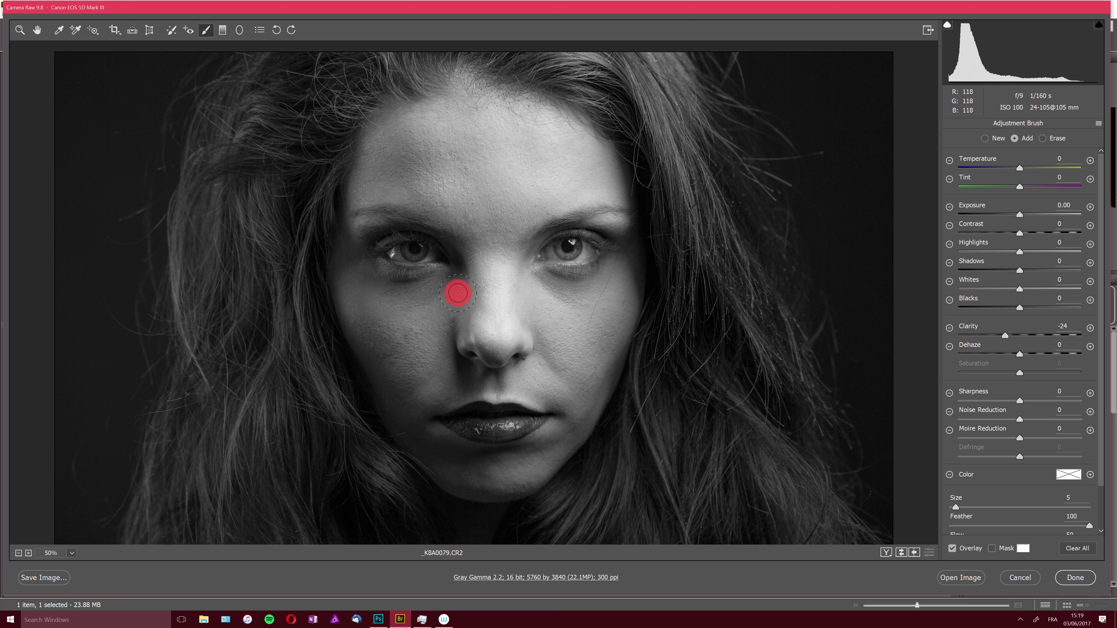
mouse_move(458, 293)
left_mouse_down()
mouse_move(418, 324)
mouse_move(404, 386)
mouse_move(417, 332)
left_mouse_up()
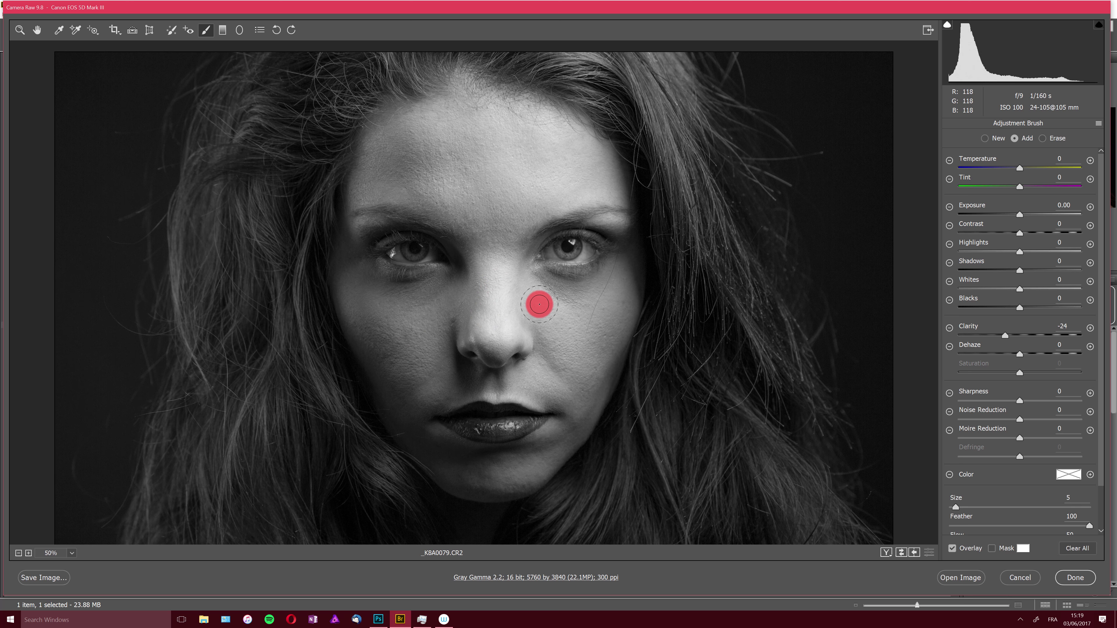
mouse_move(539, 304)
left_mouse_down()
mouse_move(561, 327)
mouse_move(500, 294)
mouse_move(587, 321)
mouse_move(524, 291)
mouse_move(609, 300)
mouse_move(503, 280)
mouse_move(612, 345)
mouse_move(530, 306)
mouse_move(577, 376)
mouse_move(545, 335)
mouse_move(564, 377)
mouse_move(548, 339)
left_mouse_up()
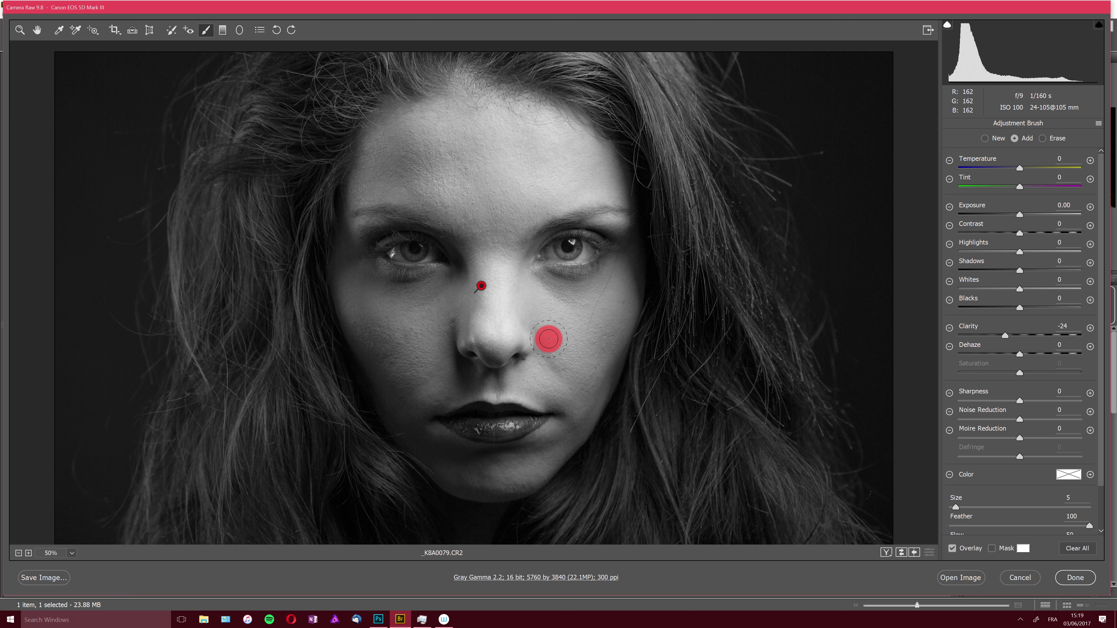
- Change the brush's mask overlay color to red and show the mask over the painted areas
mouse_move(479, 286)
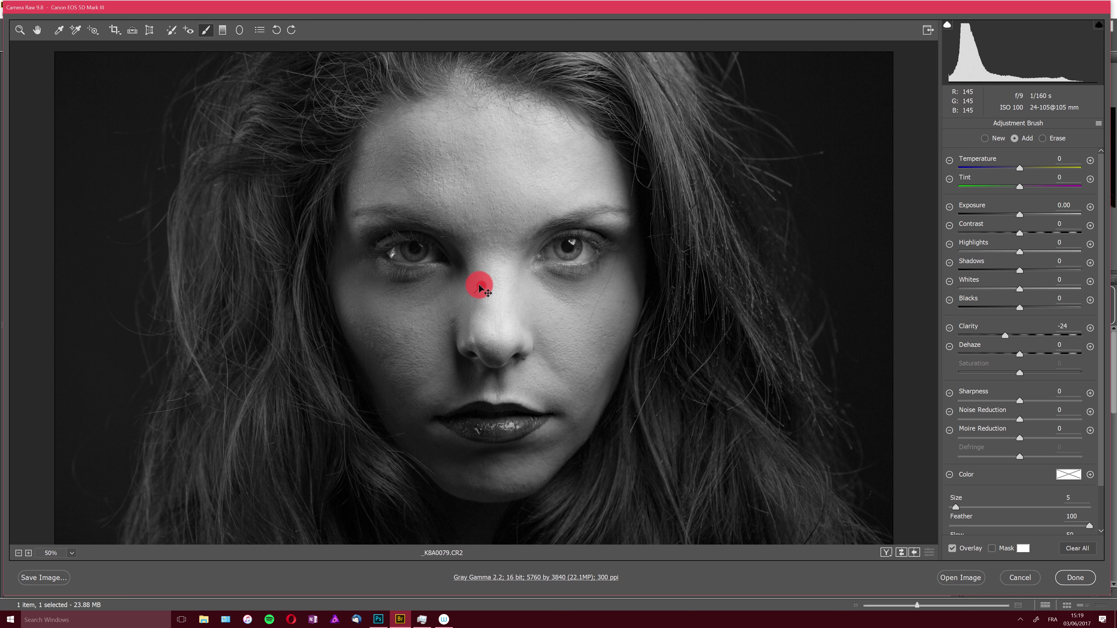
left_click(1068, 475)
left_click(672, 211)
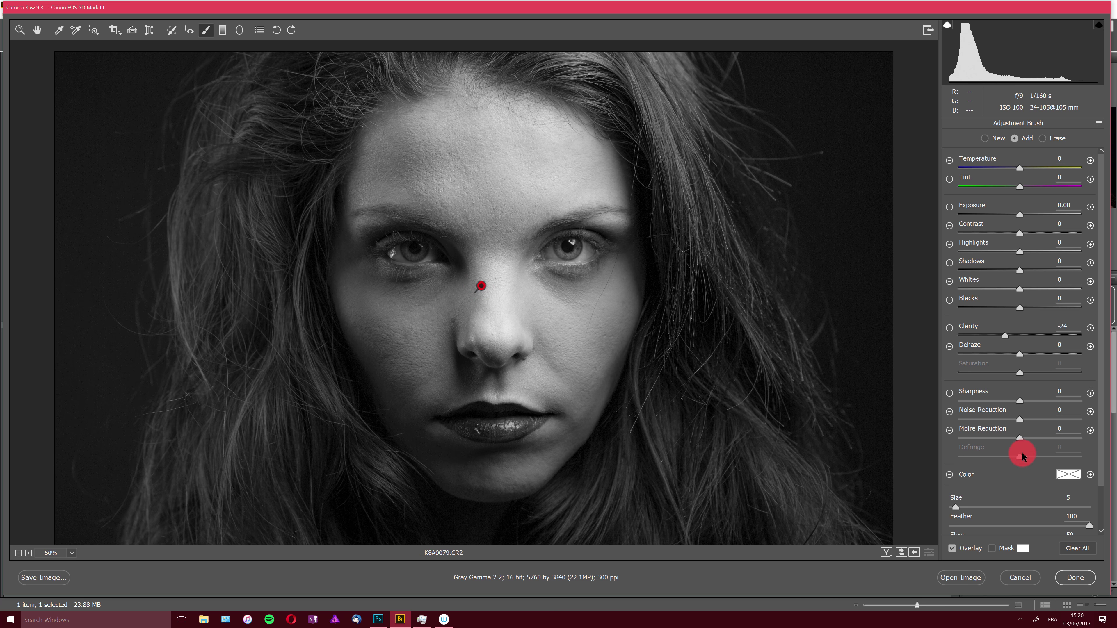
left_click(1025, 549)
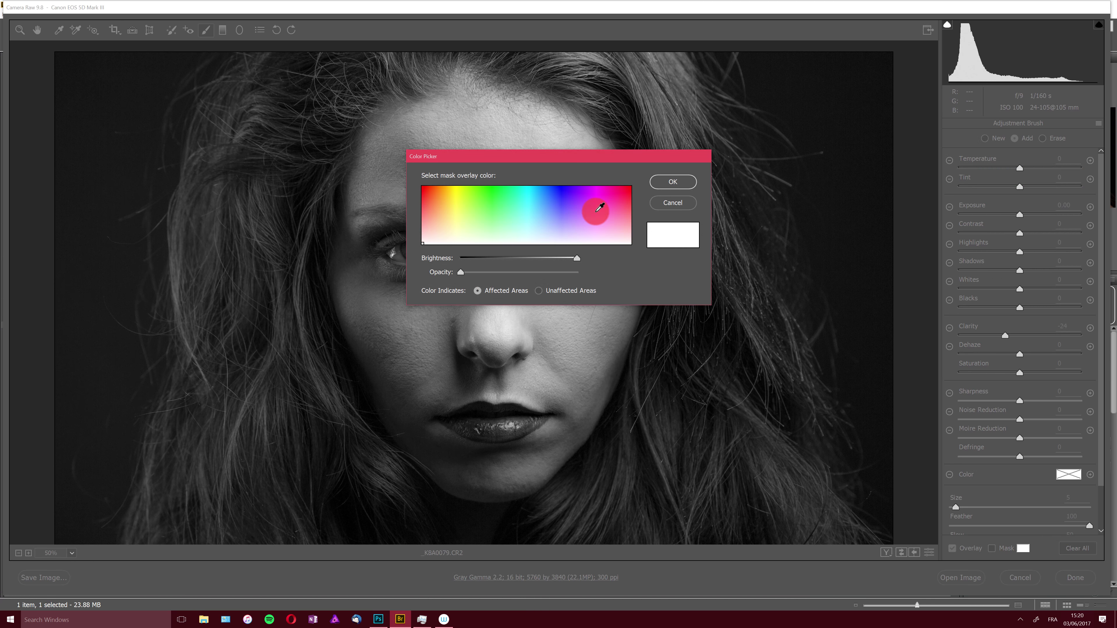
left_click_drag(599, 204, 629, 180)
left_click(676, 185)
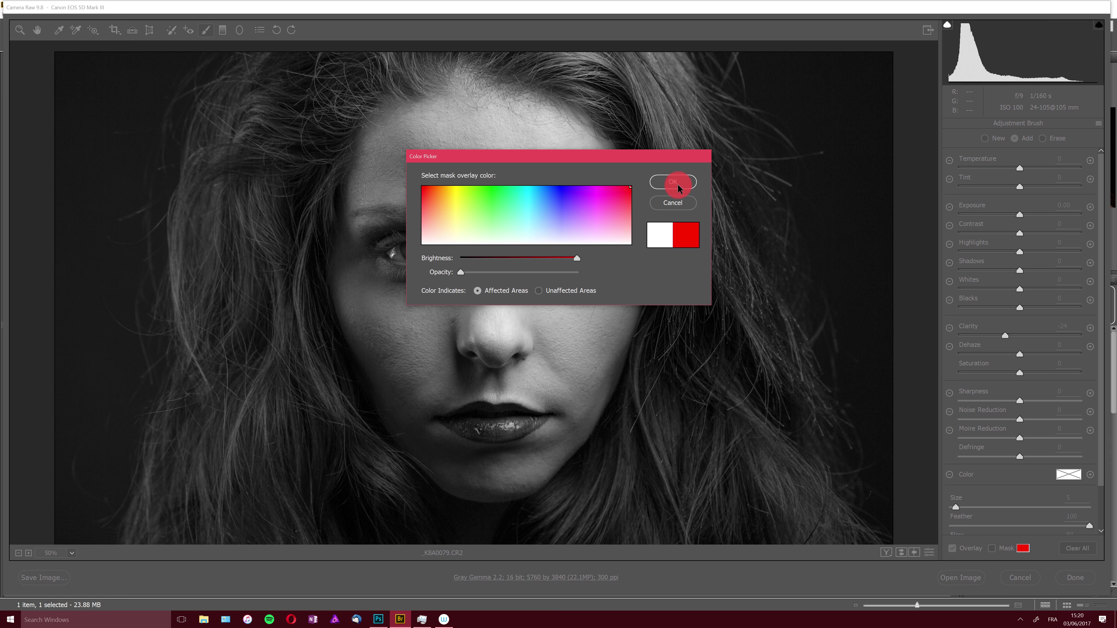
left_click(996, 549)
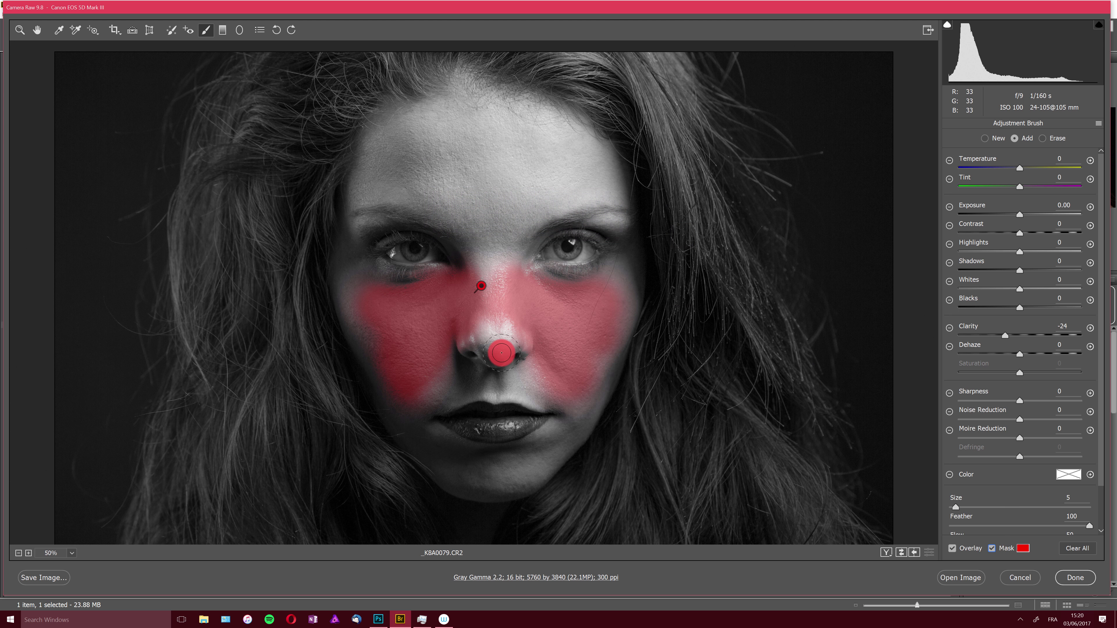
- Extend the brush mask over the remaining facial skin, including the area around the mouth, the chin and the forehead
mouse_move(444, 351)
left_mouse_down()
mouse_move(360, 309)
mouse_move(388, 379)
left_mouse_up()
mouse_move(409, 419)
left_mouse_down()
mouse_move(413, 397)
mouse_move(446, 371)
mouse_move(437, 391)
mouse_move(506, 376)
mouse_move(557, 386)
mouse_move(483, 373)
mouse_move(471, 349)
mouse_move(482, 331)
mouse_move(521, 322)
mouse_move(581, 374)
mouse_move(585, 395)
mouse_move(616, 275)
mouse_move(614, 335)
mouse_move(593, 396)
mouse_move(546, 454)
mouse_move(506, 470)
mouse_move(462, 467)
mouse_move(417, 432)
mouse_move(426, 440)
mouse_move(464, 468)
mouse_move(520, 478)
mouse_move(574, 414)
mouse_move(570, 285)
mouse_move(535, 306)
mouse_move(526, 353)
mouse_move(504, 279)
mouse_move(487, 273)
mouse_move(445, 205)
left_mouse_up()
mouse_move(366, 185)
left_mouse_down()
mouse_move(496, 192)
mouse_move(504, 254)
mouse_move(517, 212)
mouse_move(558, 188)
mouse_move(594, 186)
mouse_move(591, 164)
mouse_move(536, 125)
mouse_move(466, 112)
mouse_move(369, 175)
left_mouse_up()
mouse_move(534, 138)
left_mouse_down()
mouse_move(458, 141)
mouse_move(494, 172)
mouse_move(551, 167)
mouse_move(523, 182)
mouse_move(508, 166)
mouse_move(493, 218)
mouse_move(591, 184)
mouse_move(581, 155)
mouse_move(524, 116)
mouse_move(478, 107)
mouse_move(394, 148)
mouse_move(359, 187)
left_mouse_up()
mouse_move(346, 266)
left_mouse_down()
mouse_move(372, 320)
mouse_move(410, 327)
mouse_move(368, 293)
mouse_move(564, 299)
mouse_move(541, 286)
mouse_move(619, 285)
mouse_move(530, 283)
mouse_move(587, 290)
mouse_move(622, 217)
mouse_move(613, 219)
mouse_move(606, 179)
mouse_move(612, 191)
mouse_move(535, 130)
mouse_move(425, 122)
mouse_move(382, 147)
mouse_move(524, 168)
mouse_move(524, 191)
mouse_move(737, 256)
left_mouse_up()
- Hide the mask overlay and reset the skin brush adjustment's Clarity to 0
left_click(991, 549)
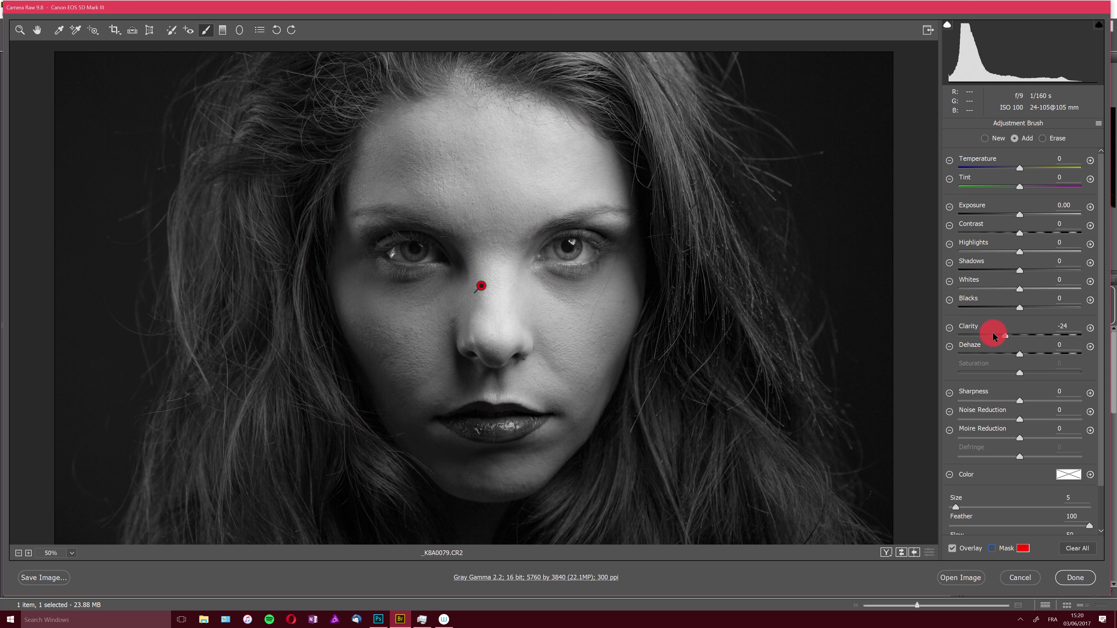
left_click_drag(1005, 335, 1020, 333)
double_click(1021, 335)
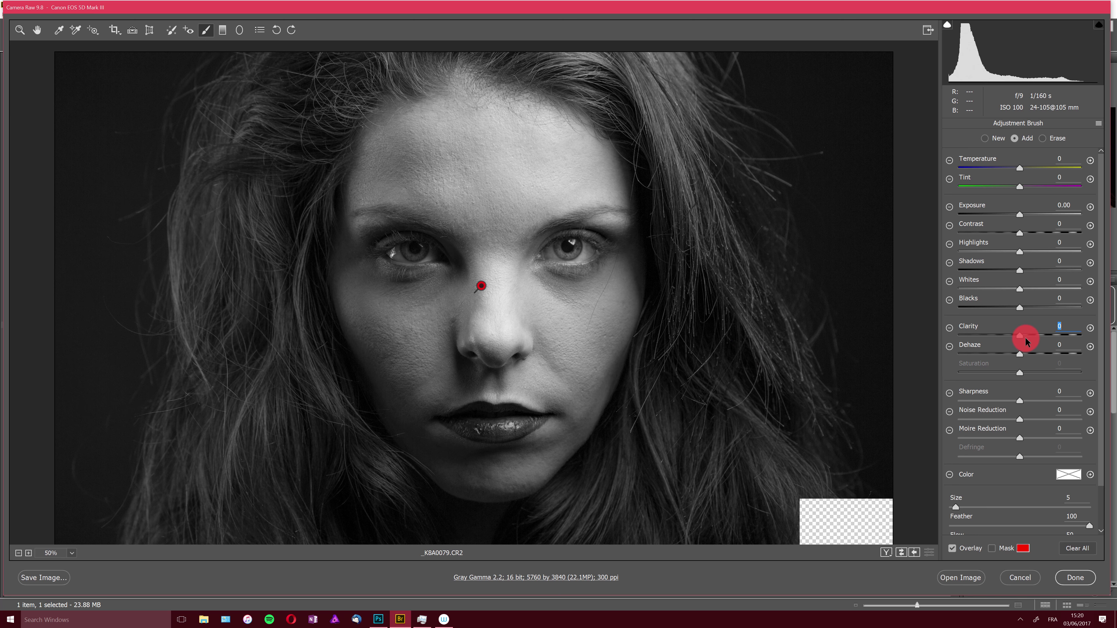
- Try the skin brush adjustment's Clarity at -100 and at +100, and return it close to neutral
left_click_drag(1021, 335, 938, 331)
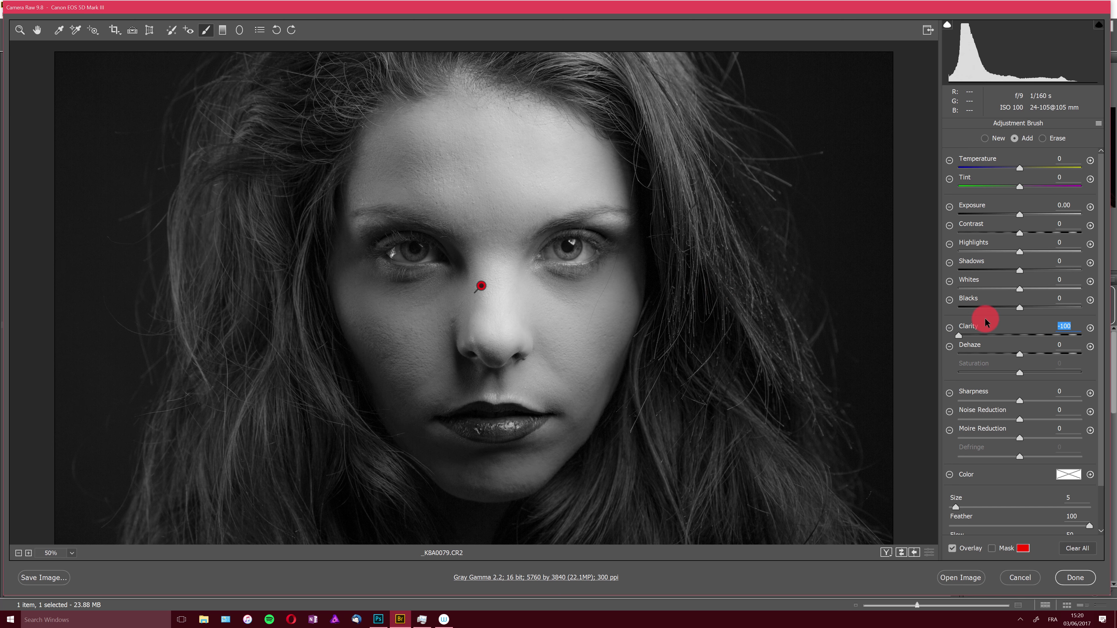
left_click_drag(1030, 334, 1114, 344)
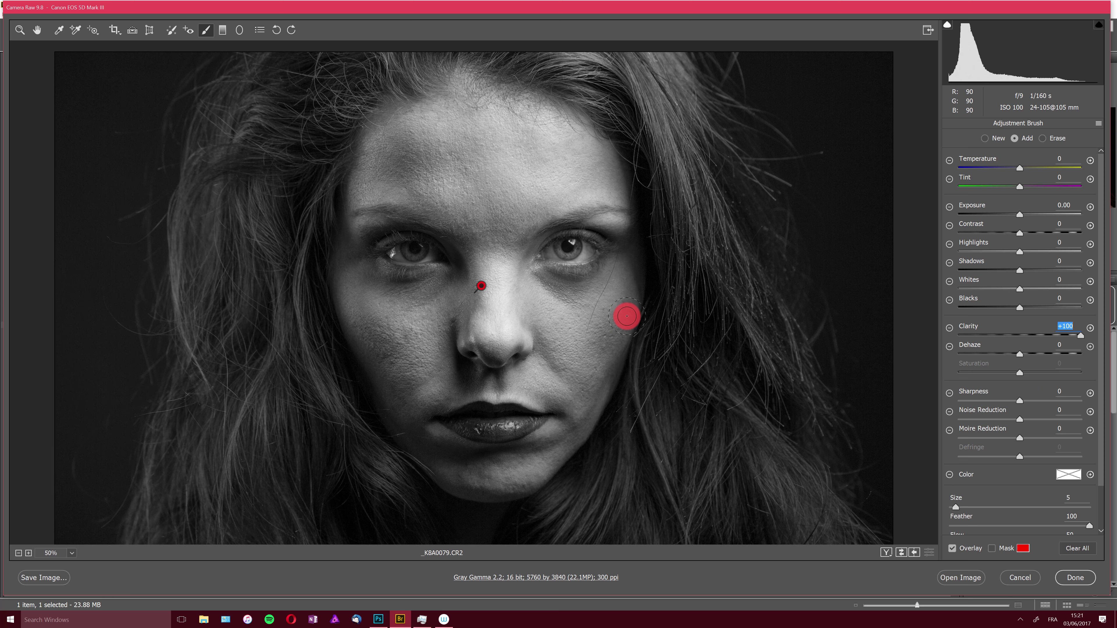
left_click(1019, 336)
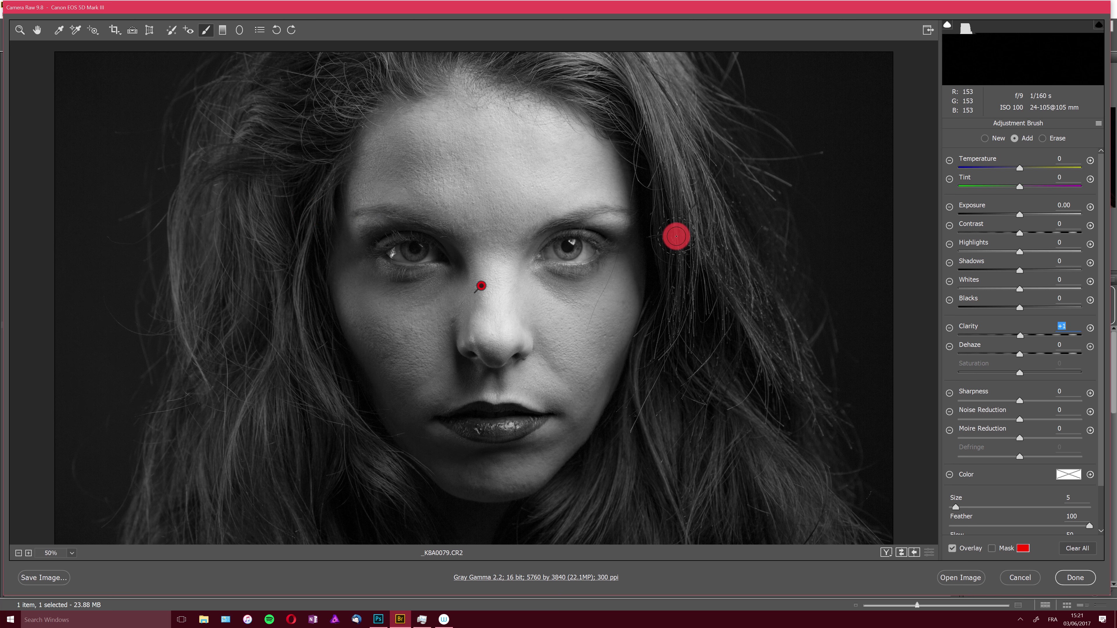
- Set the skin brush adjustment's Clarity to -41 and leave the Adjustment Brush
left_click_drag(1019, 335, 1003, 336)
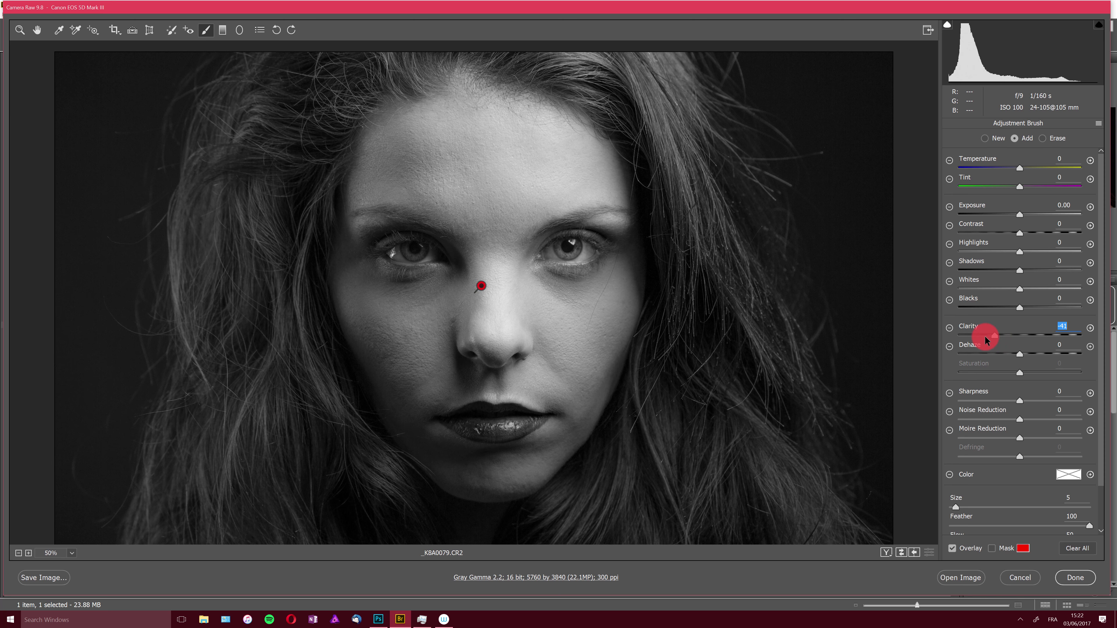
mouse_move(803, 296)
left_mouse_down()
mouse_move(584, 339)
mouse_move(437, 332)
mouse_move(503, 304)
mouse_move(473, 324)
mouse_move(446, 165)
mouse_move(494, 243)
left_mouse_up()
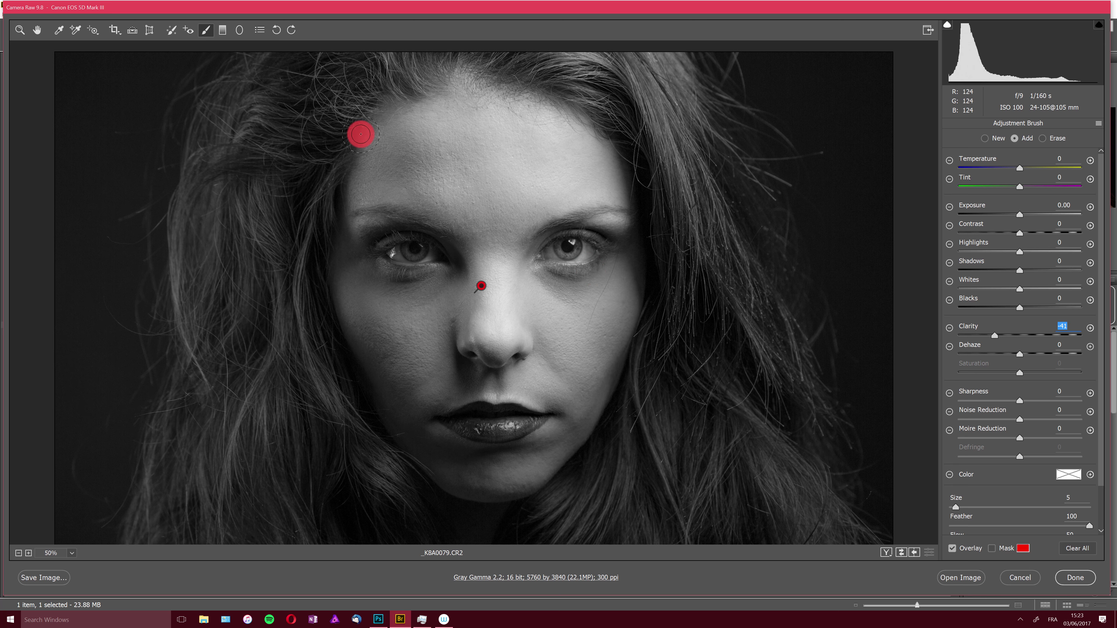
left_click(20, 29)
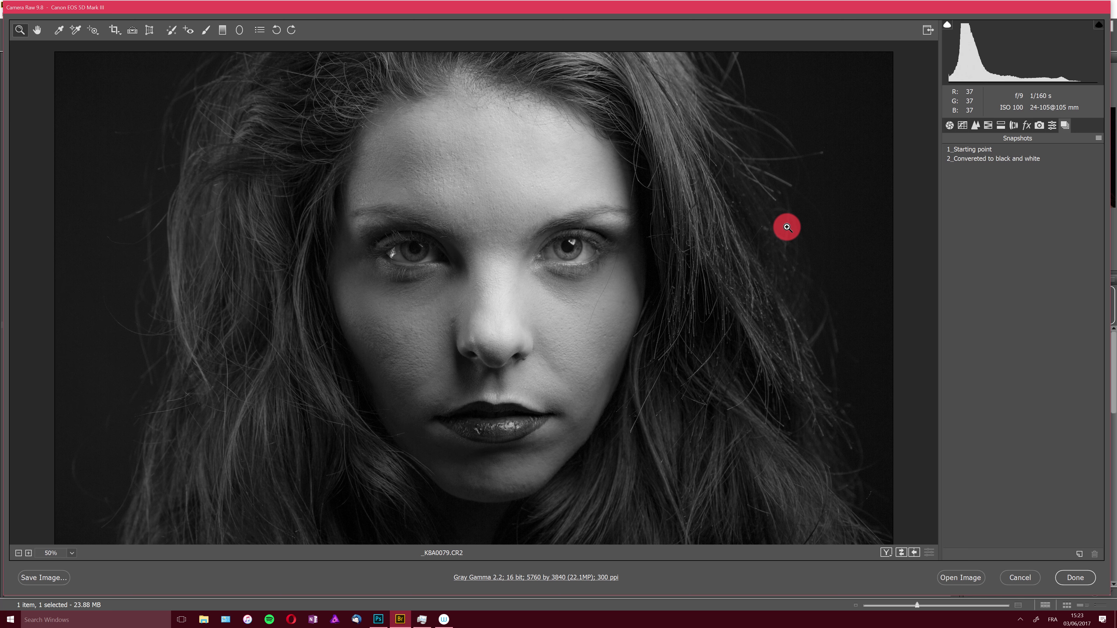
- Save the current state as a snapshot named "3_Skin retouching" and switch back to the "2_Convereted to black and white" snapshot
left_click(1079, 553)
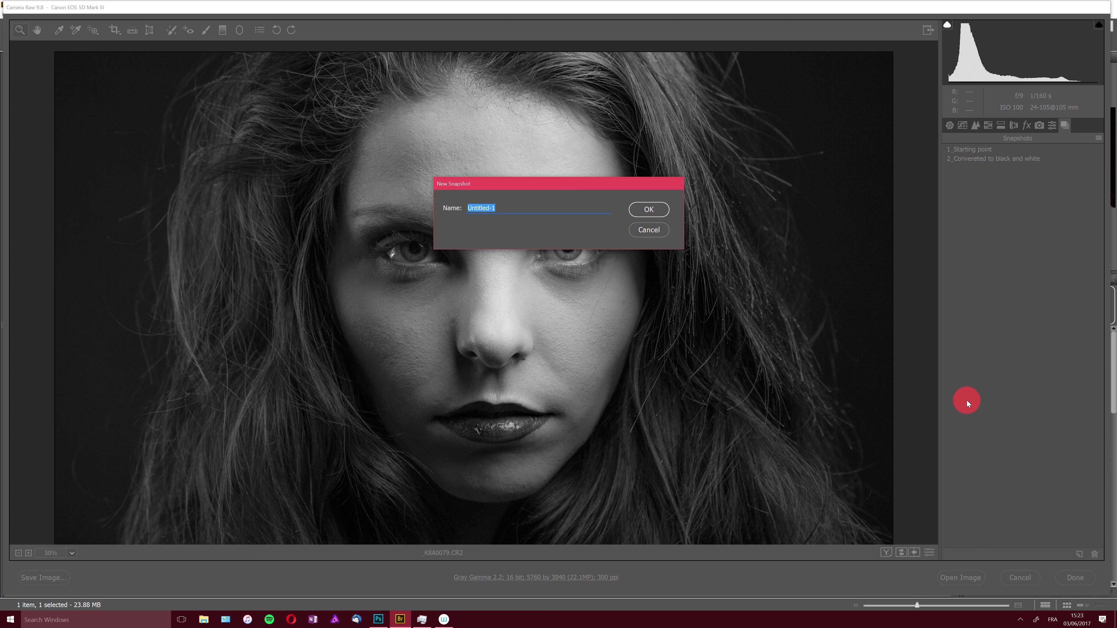
type("3_Skin retouching")
key("Return")
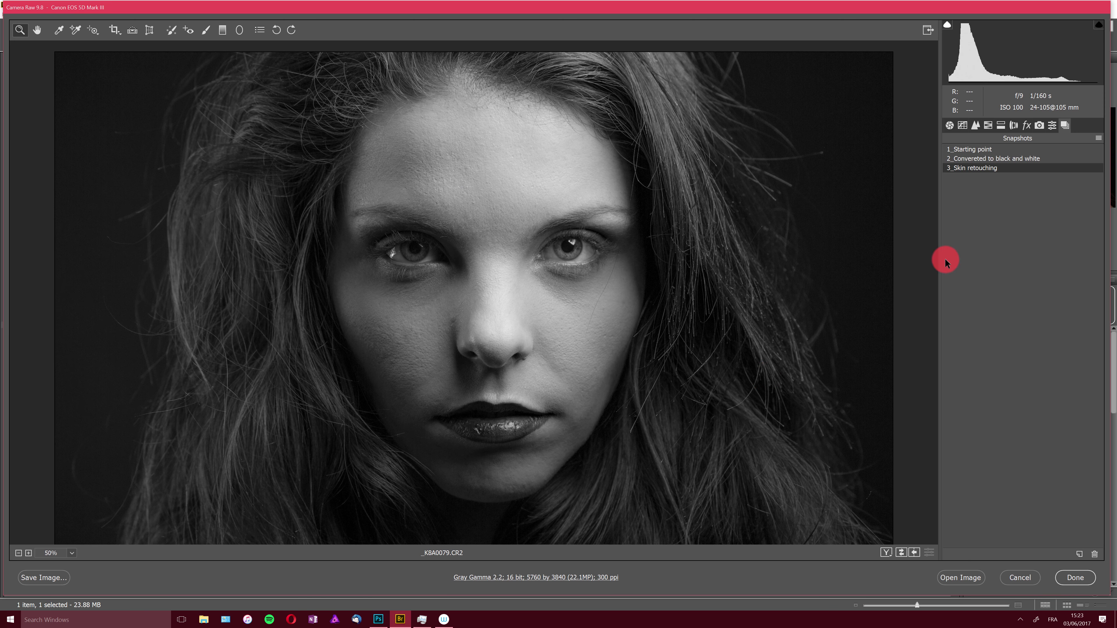
left_click(966, 157)
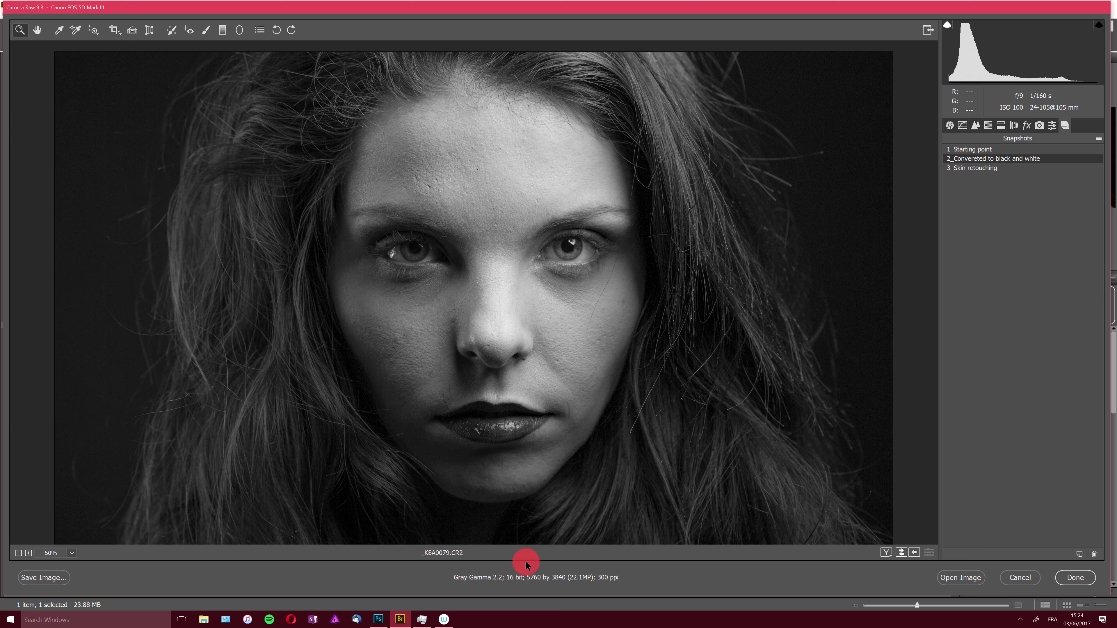
- Review the bit depth, color space and smart object choices in the Workflow Options without keeping any change
left_click(532, 578)
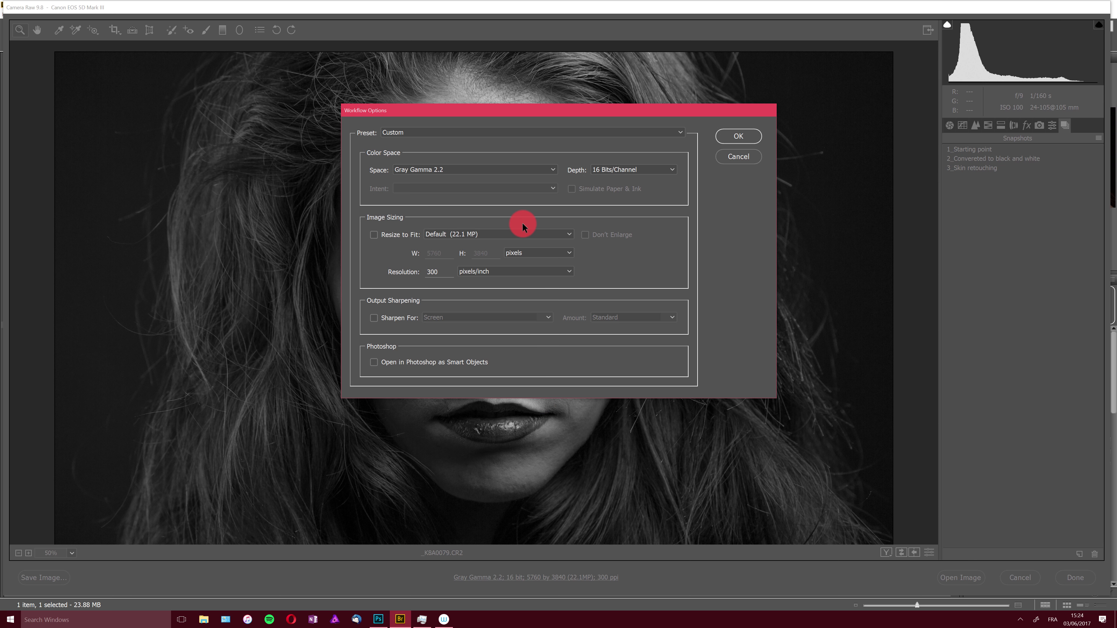
left_click(610, 172)
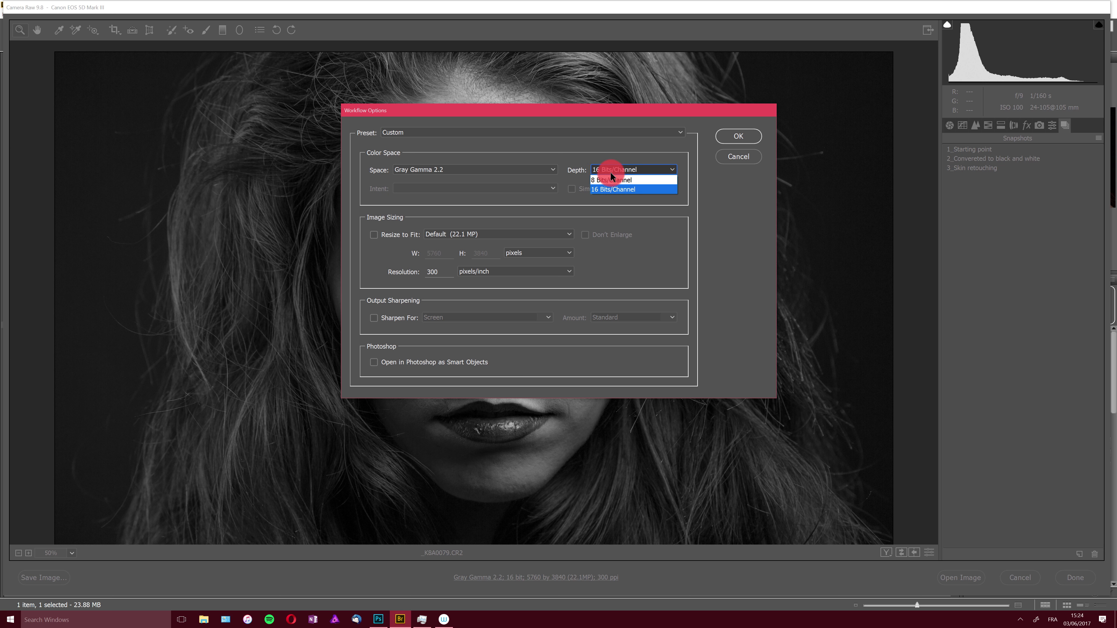
left_click(616, 156)
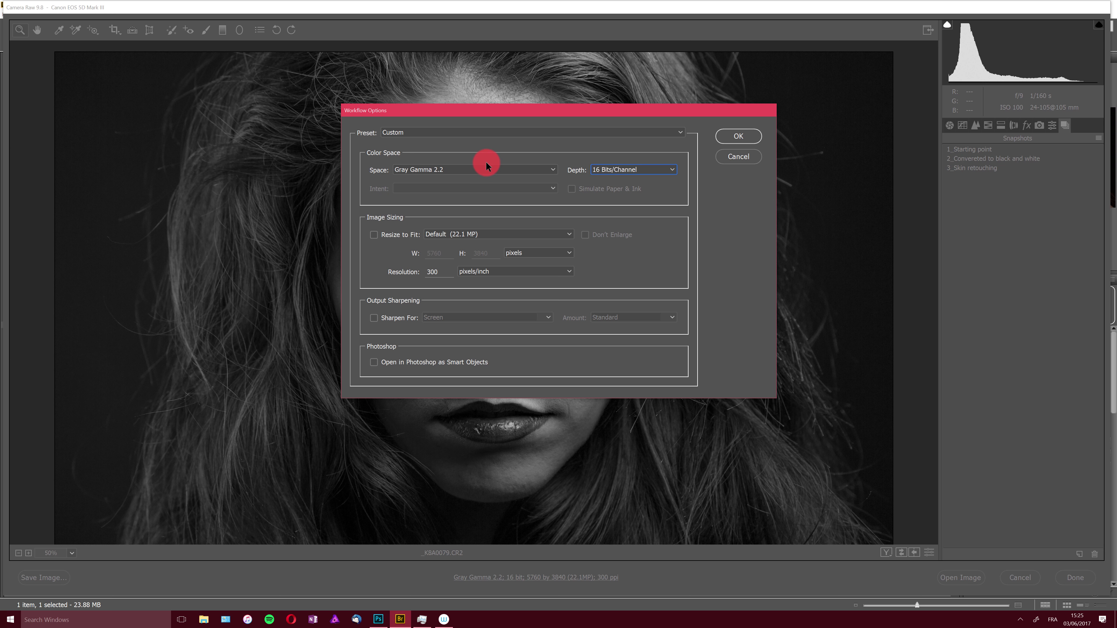
left_click(480, 170)
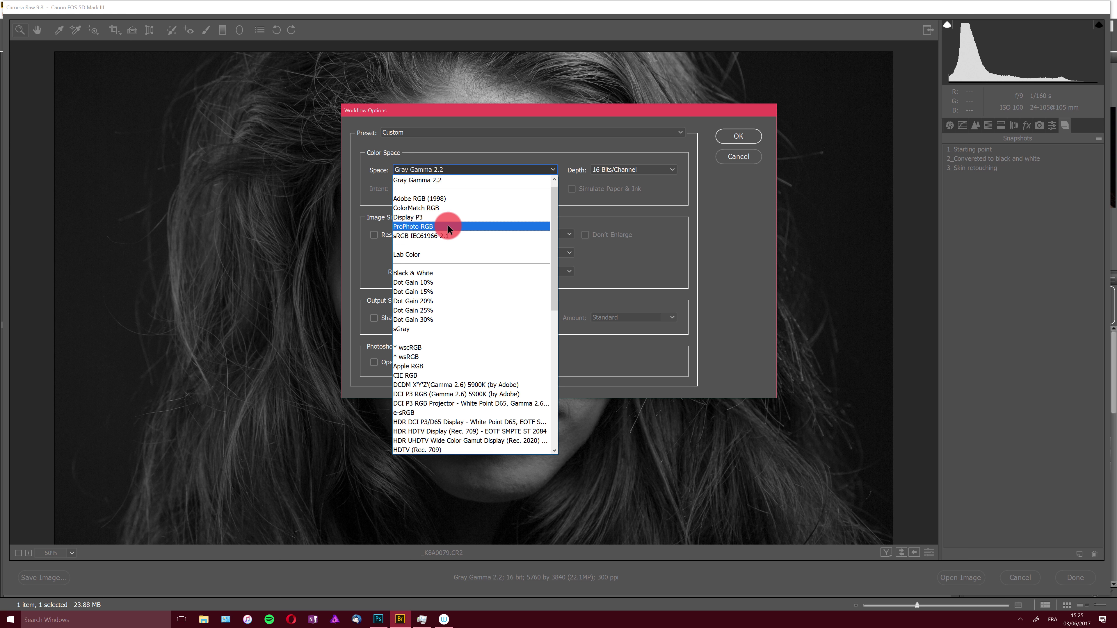
left_click(483, 149)
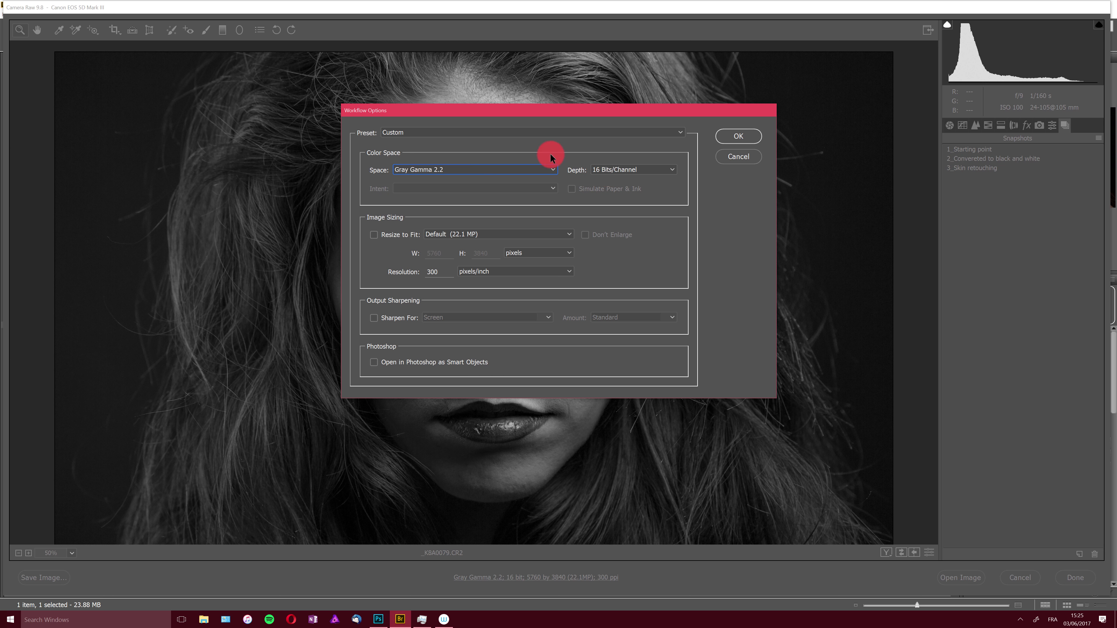
left_click(406, 170)
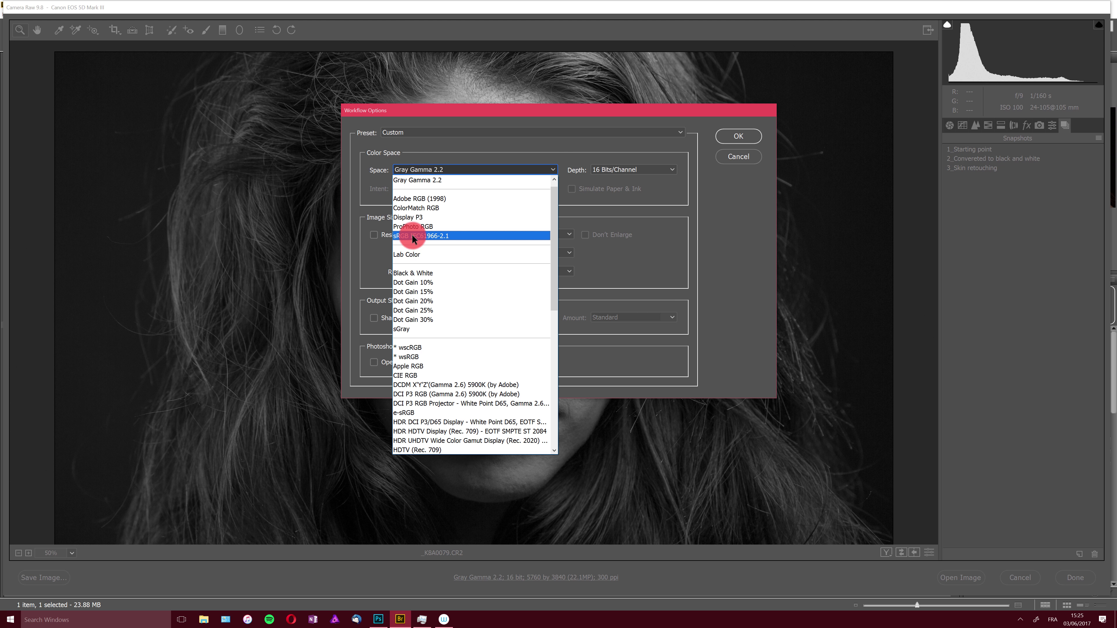
left_click(429, 152)
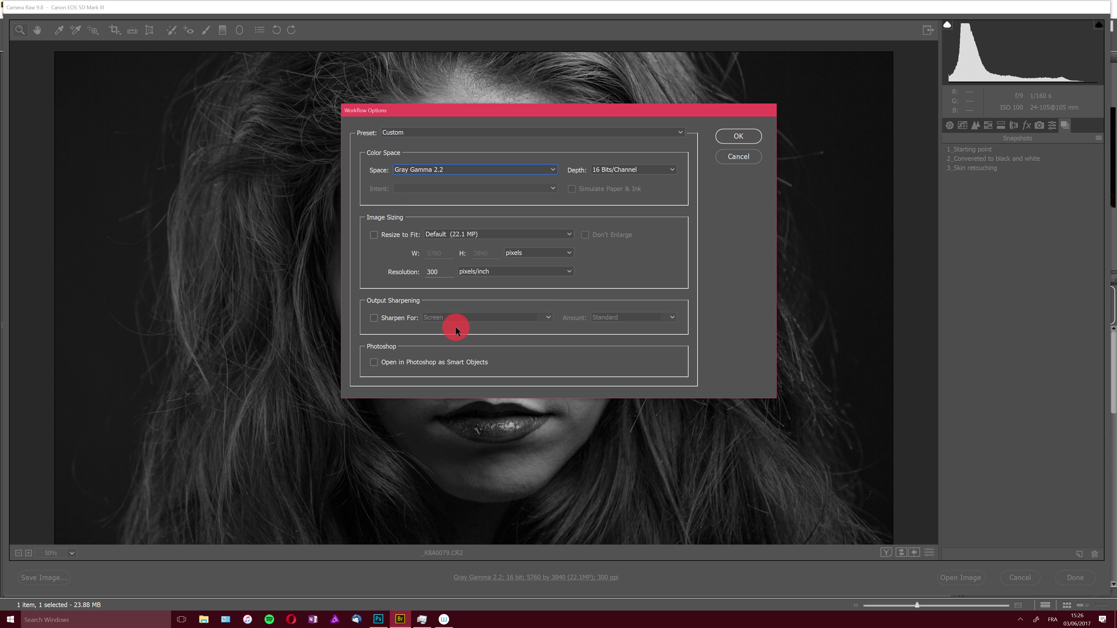
left_click(435, 362)
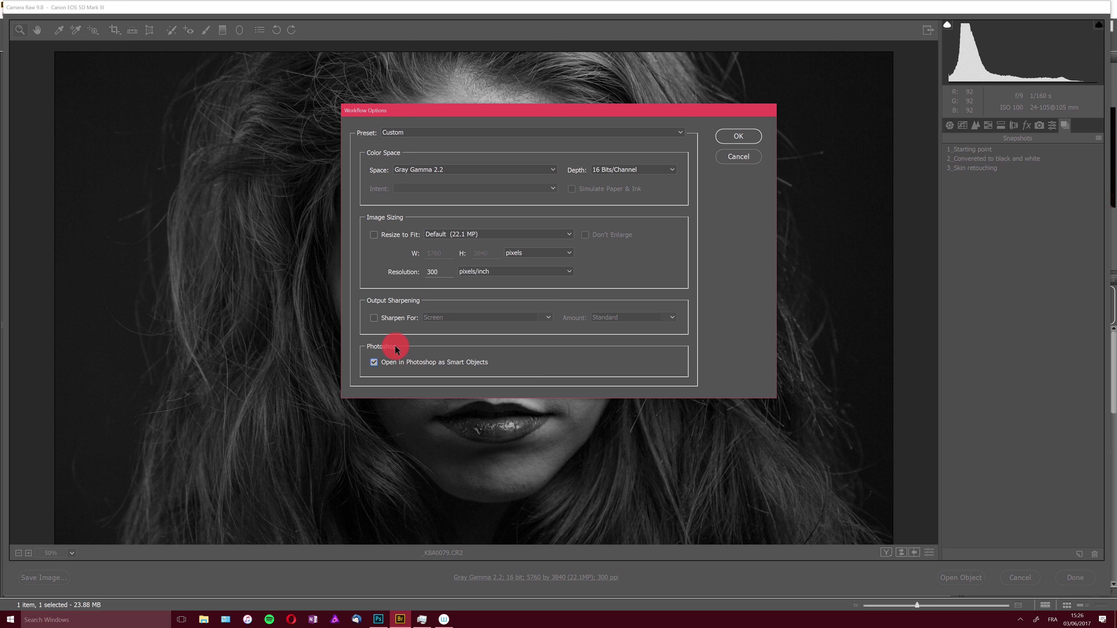
left_click(742, 158)
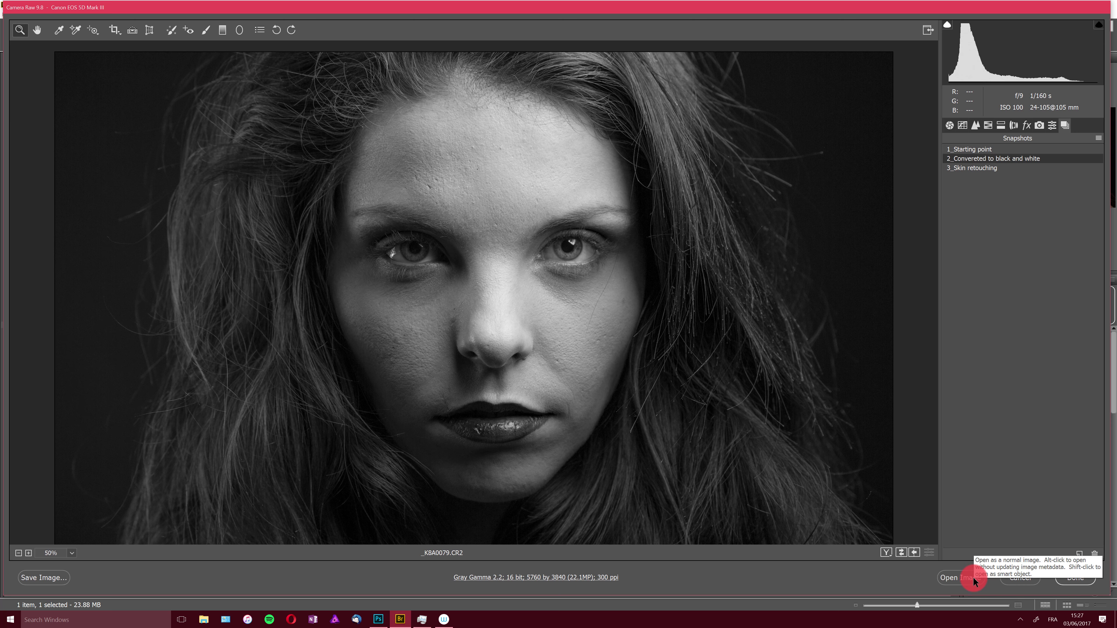
- Open the portrait in Photoshop as a smart object and check the snapshots stored in its raw settings without changing them
key("shift")
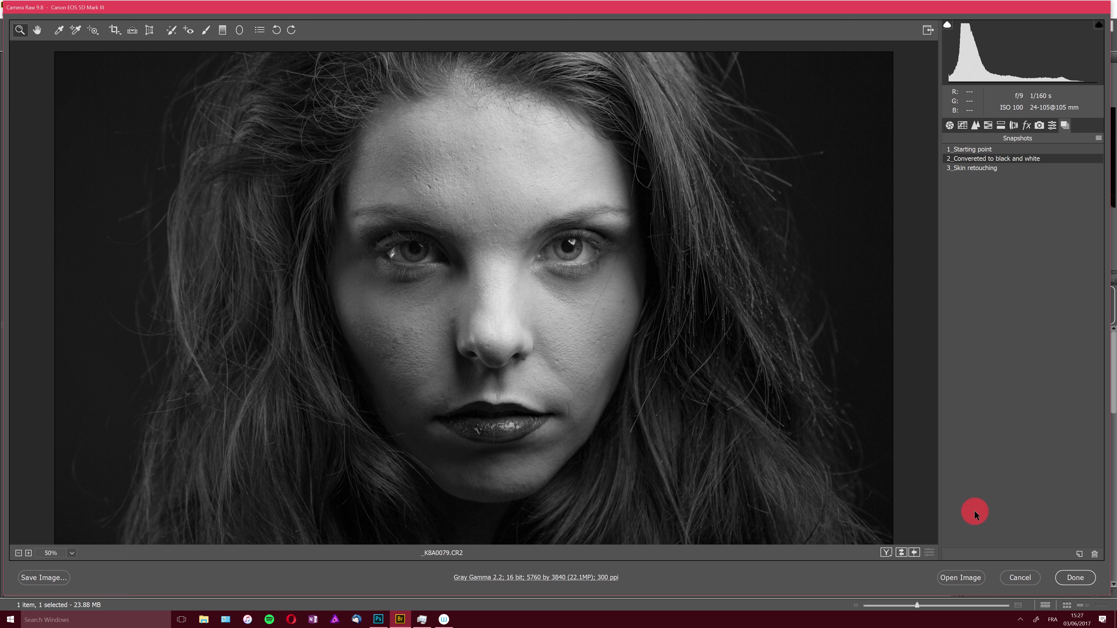
key("shift")
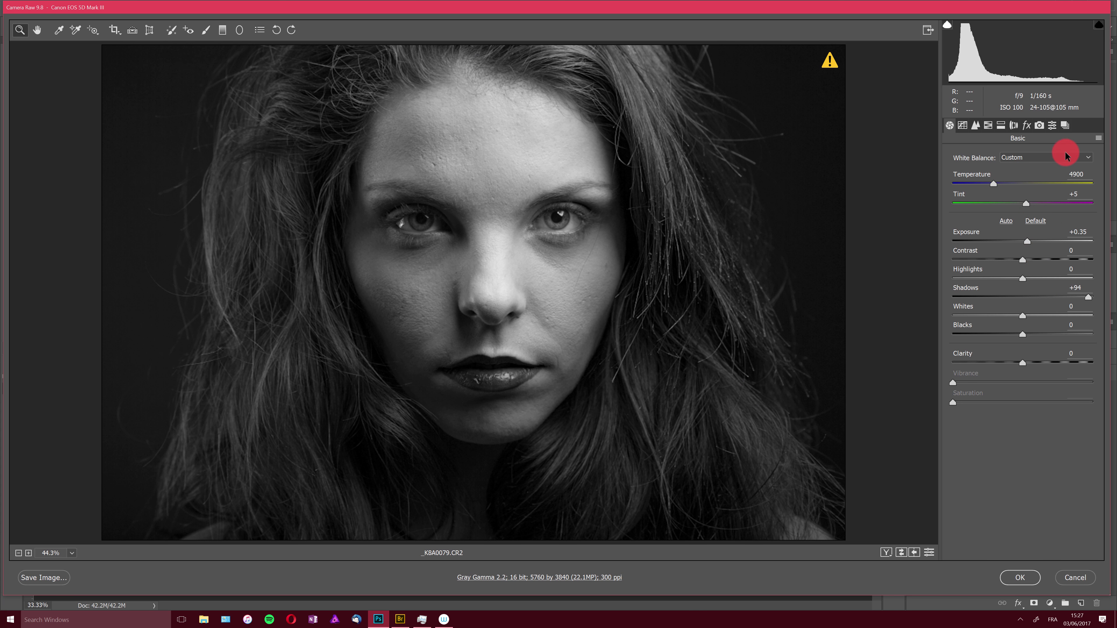
left_click(1065, 125)
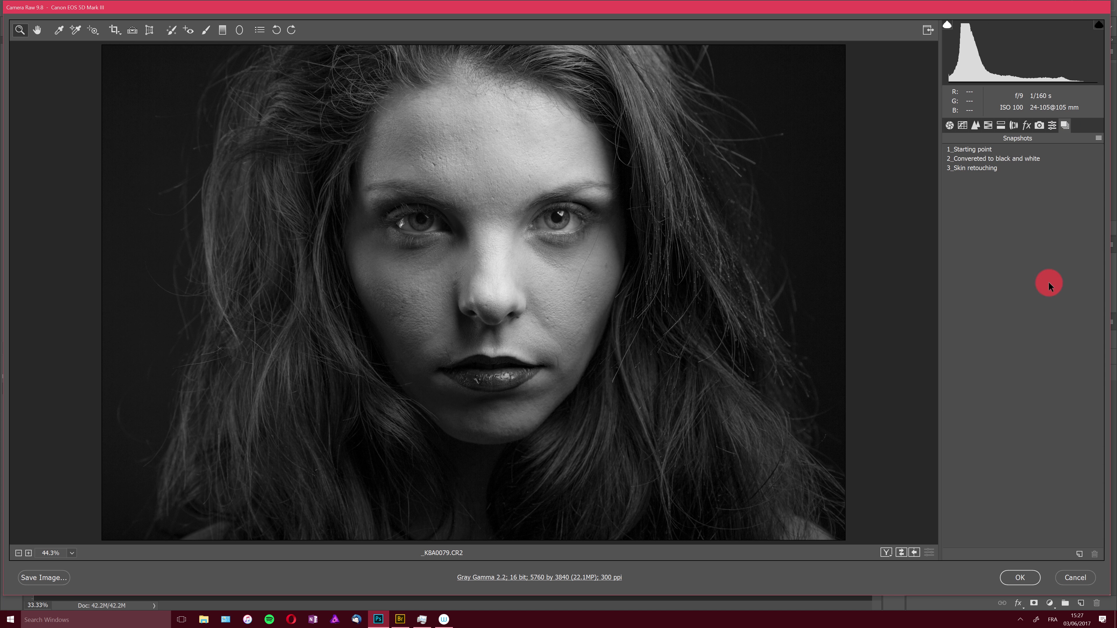
left_click(1075, 574)
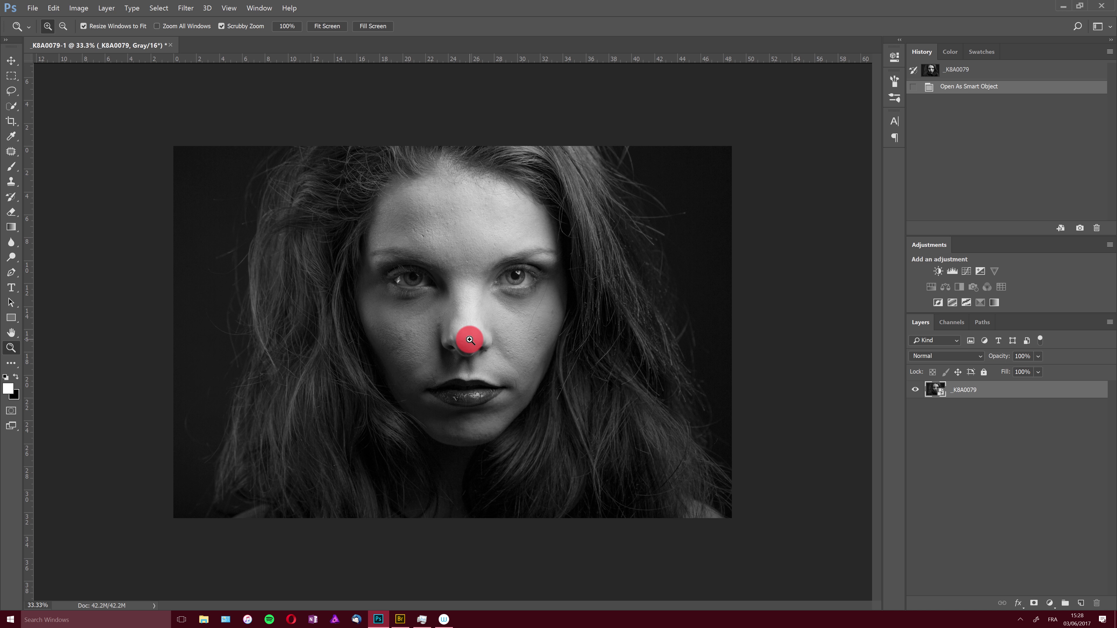
- Save the document to the Desktop as the Photoshop file _K8A0079-1.psd with Maximize Compatibility enabled
left_click(33, 7)
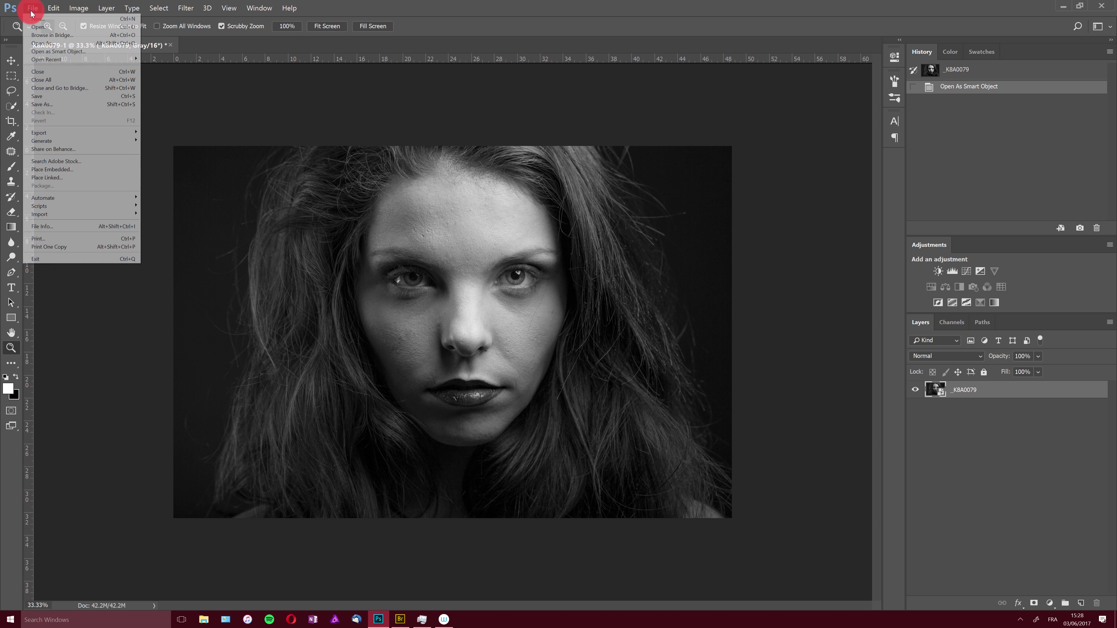
left_click(71, 98)
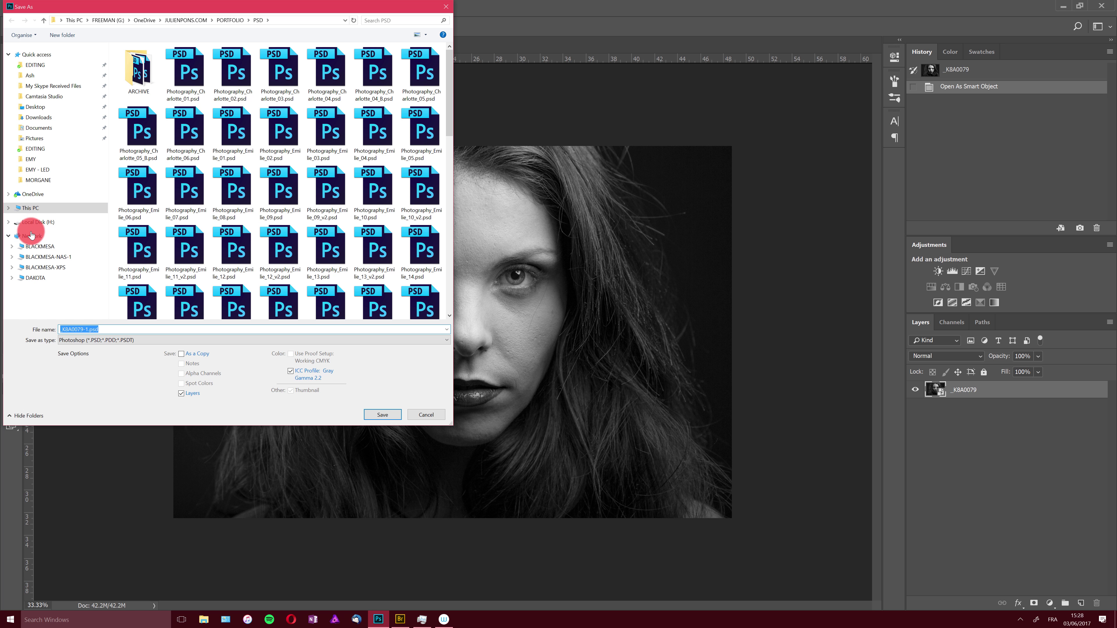
left_click(60, 110)
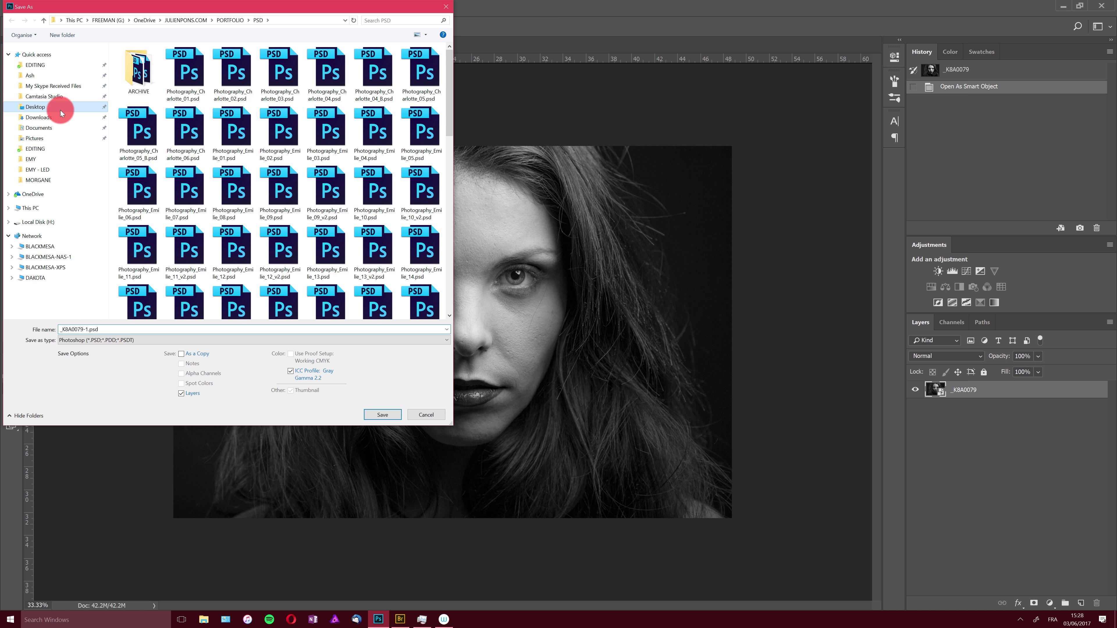
left_click(386, 413)
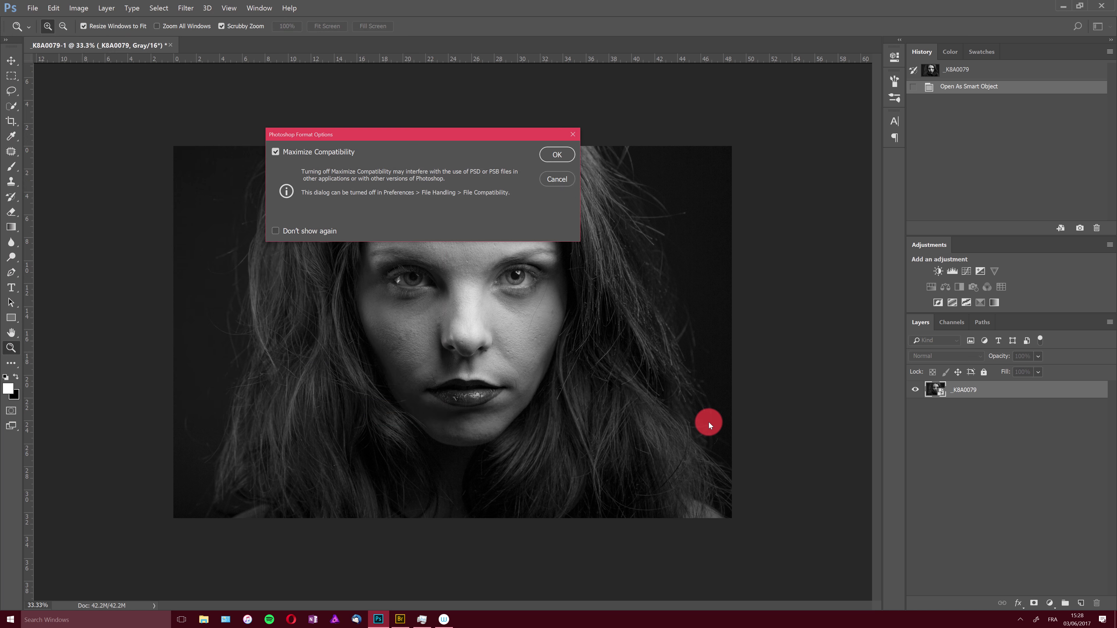
key("Return")
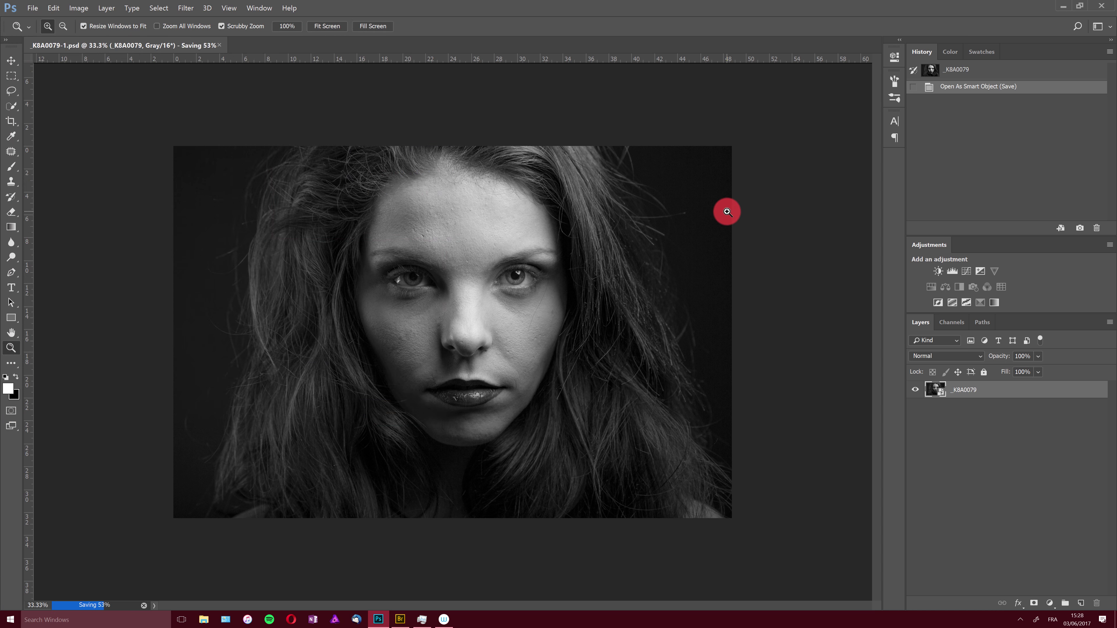